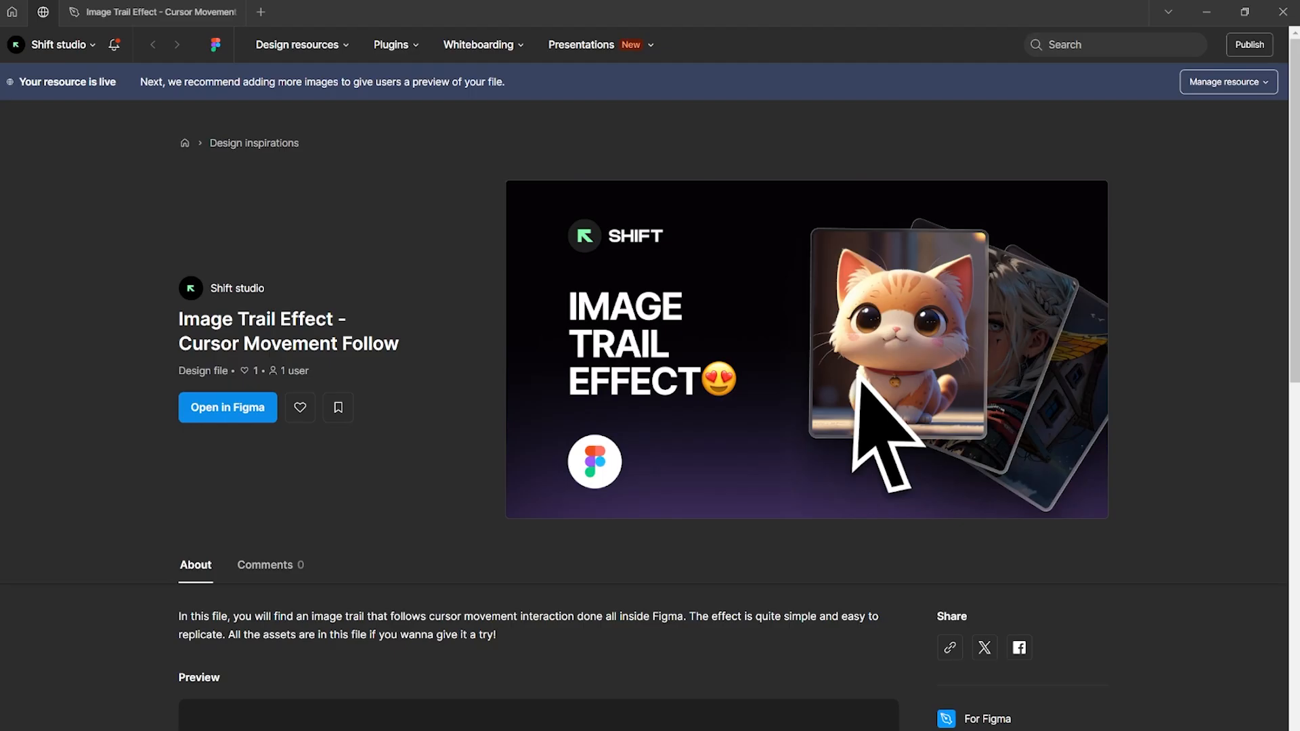
Convert the IMAGE frame into a component
{"action": "scroll", "coordinate": [1293, 212], "scroll_direction": "down", "scroll_amount": 2}
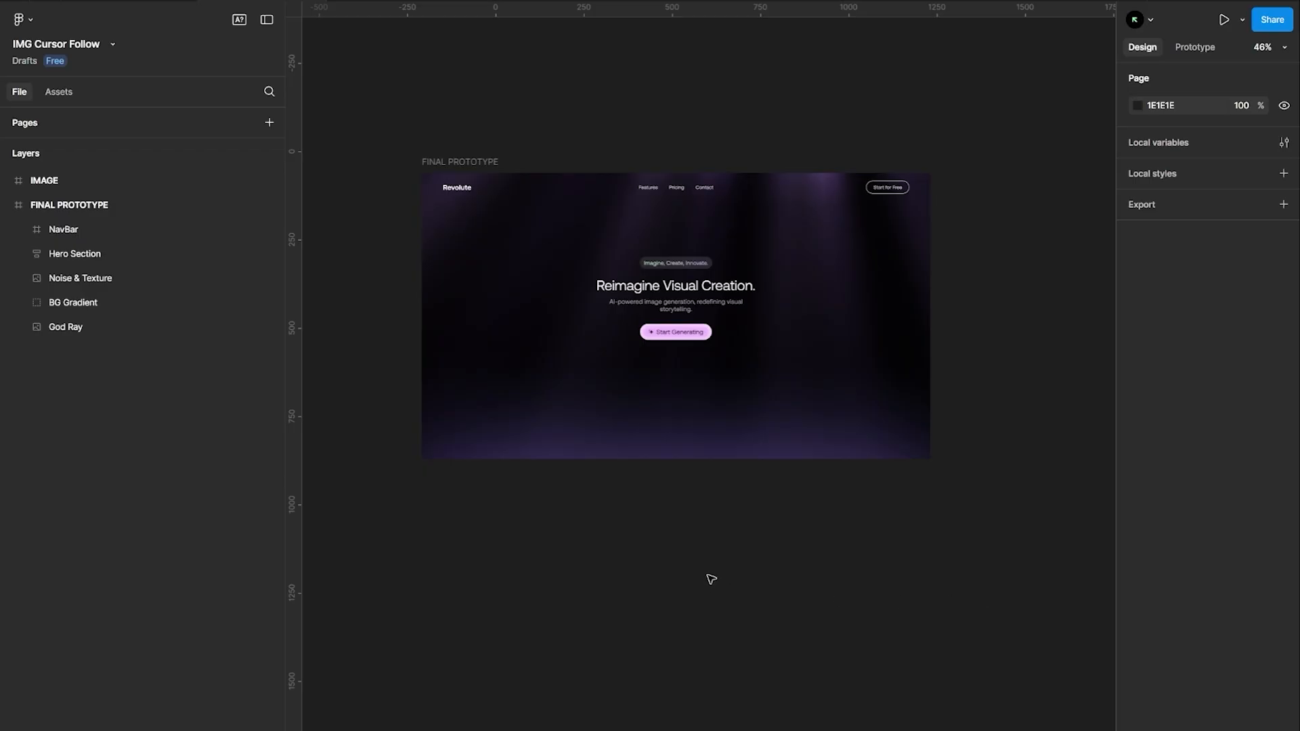
{"action": "scroll", "coordinate": [415, 255], "scroll_direction": "left", "scroll_amount": 8}
{"action": "scroll", "coordinate": [424, 173], "scroll_direction": "up", "scroll_amount": 5}
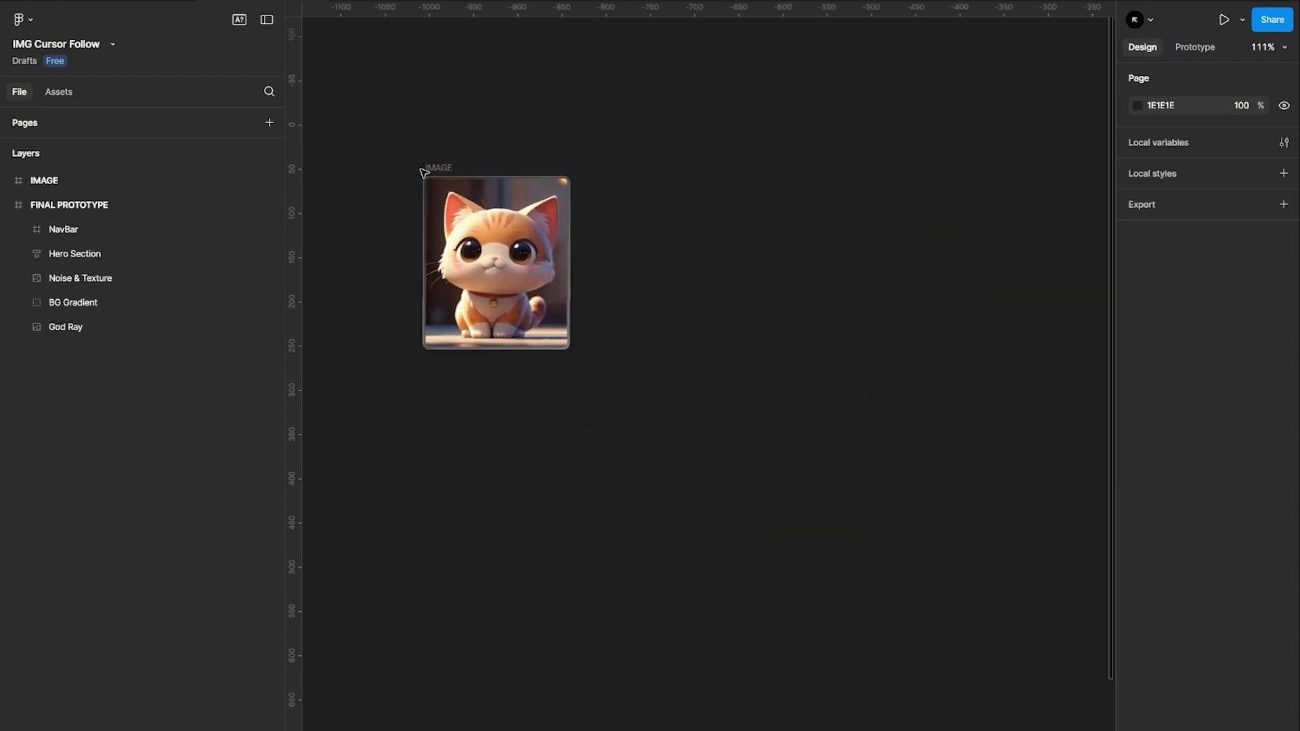
{"action": "scroll", "coordinate": [421, 172], "scroll_direction": "up", "scroll_amount": 3}
{"action": "left_click", "coordinate": [441, 171]}
{"action": "scroll", "coordinate": [819, 167], "scroll_direction": "down", "scroll_amount": 6}
{"action": "scroll", "coordinate": [825, 165], "scroll_direction": "up", "scroll_amount": 1}
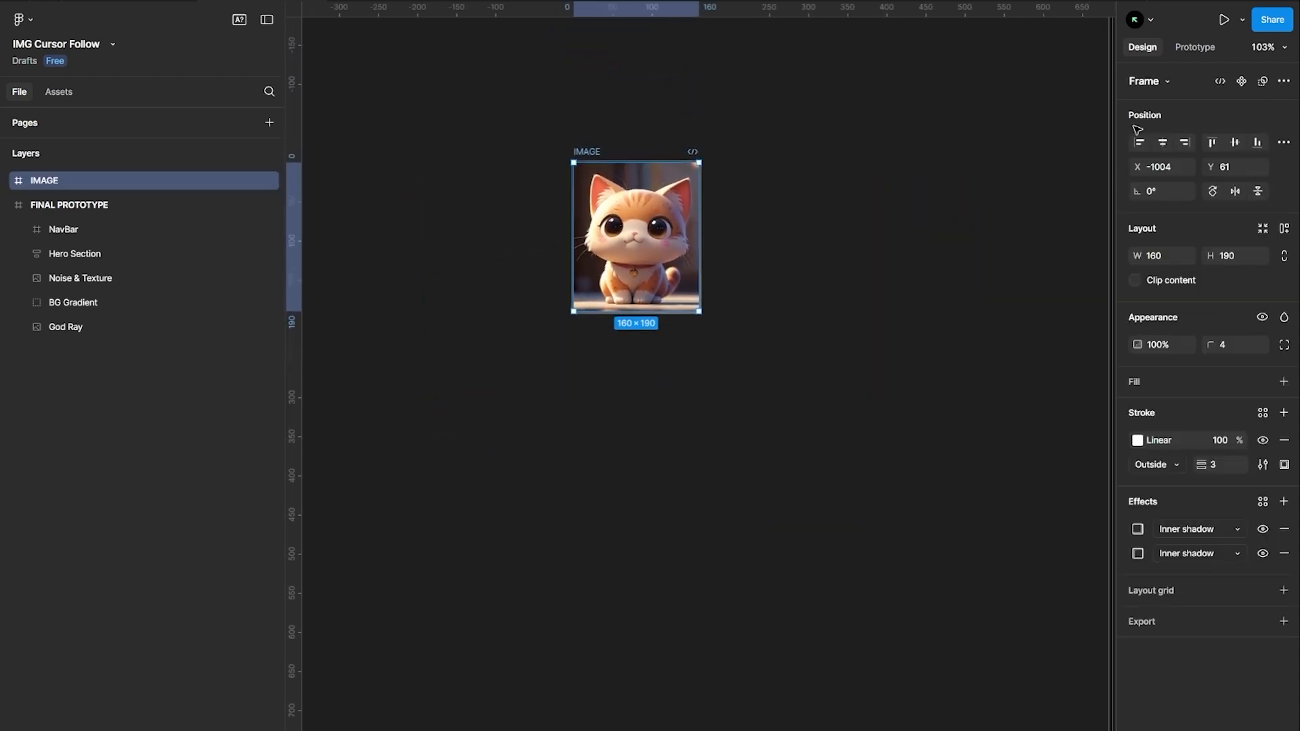
{"action": "left_click", "coordinate": [1242, 81]}
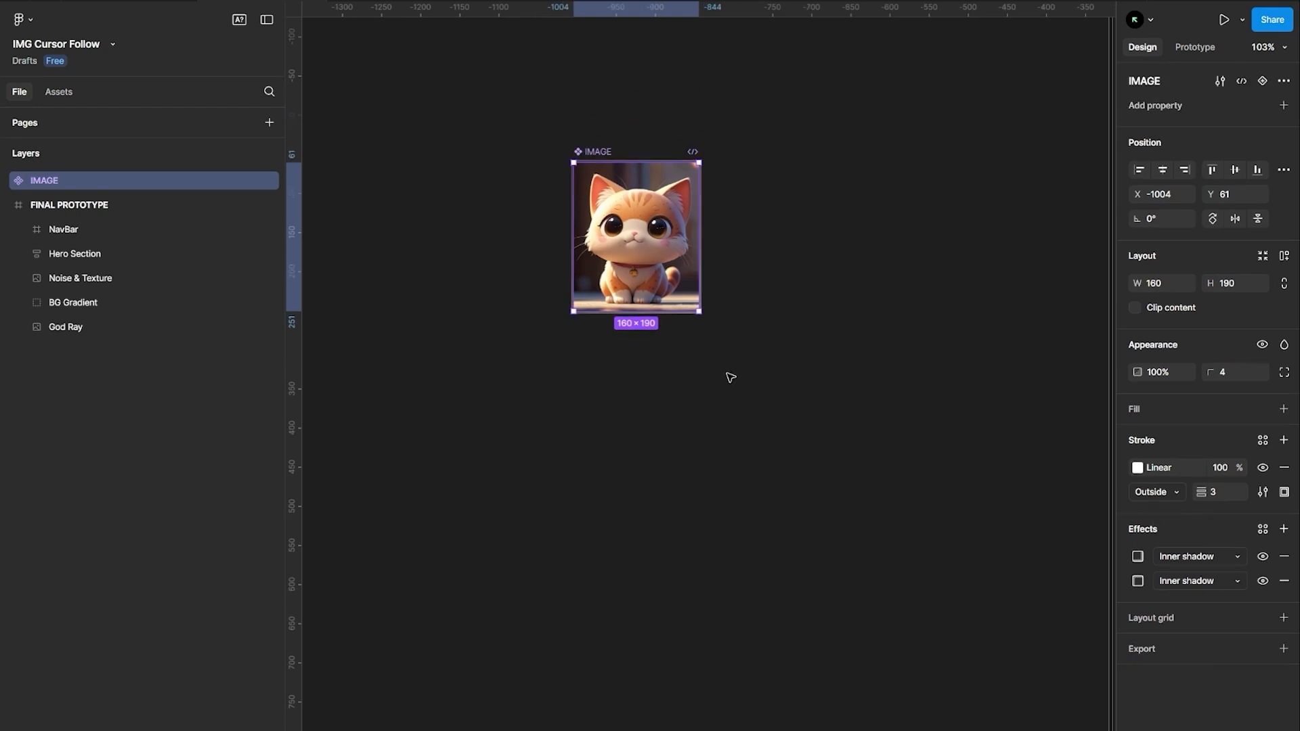
Add six variants to the IMAGE component, Variant2 through Variant7
{"action": "left_click", "coordinate": [1263, 81]}
{"action": "scroll", "coordinate": [599, 539], "scroll_direction": "down", "scroll_amount": 3}
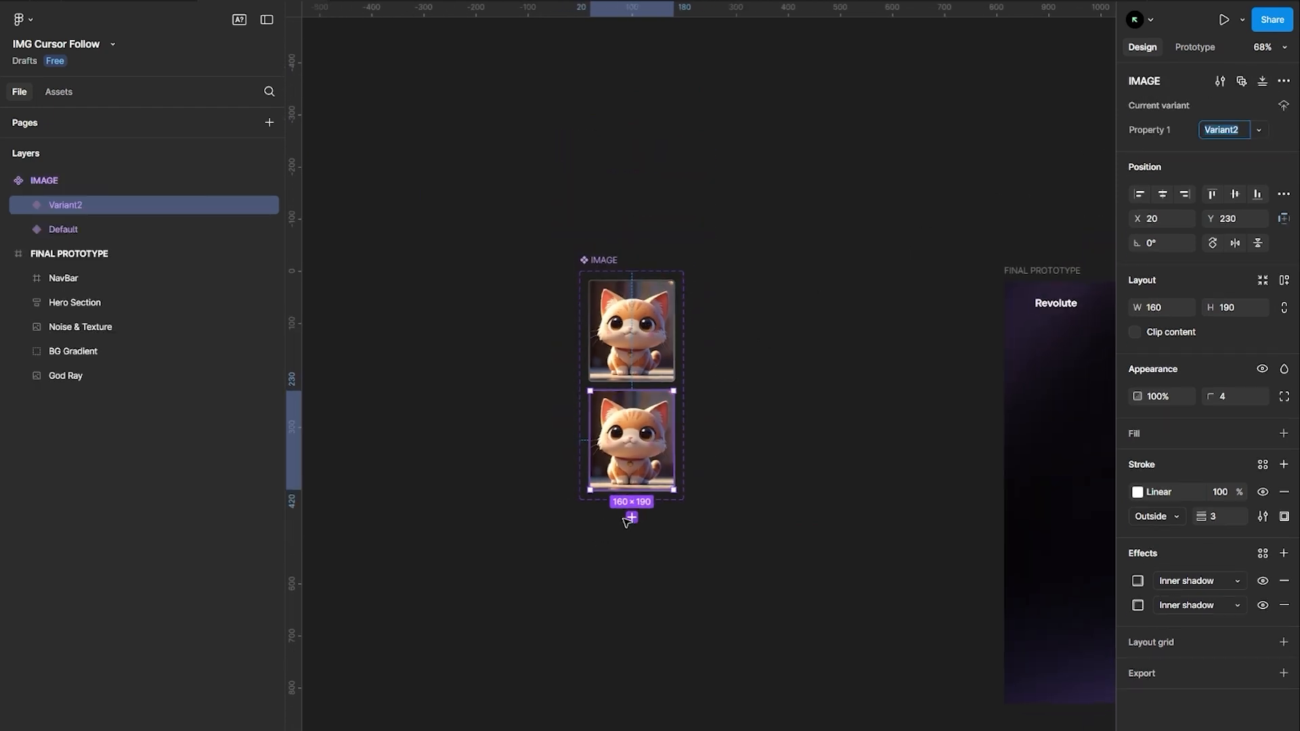
{"action": "left_click", "coordinate": [631, 526]}
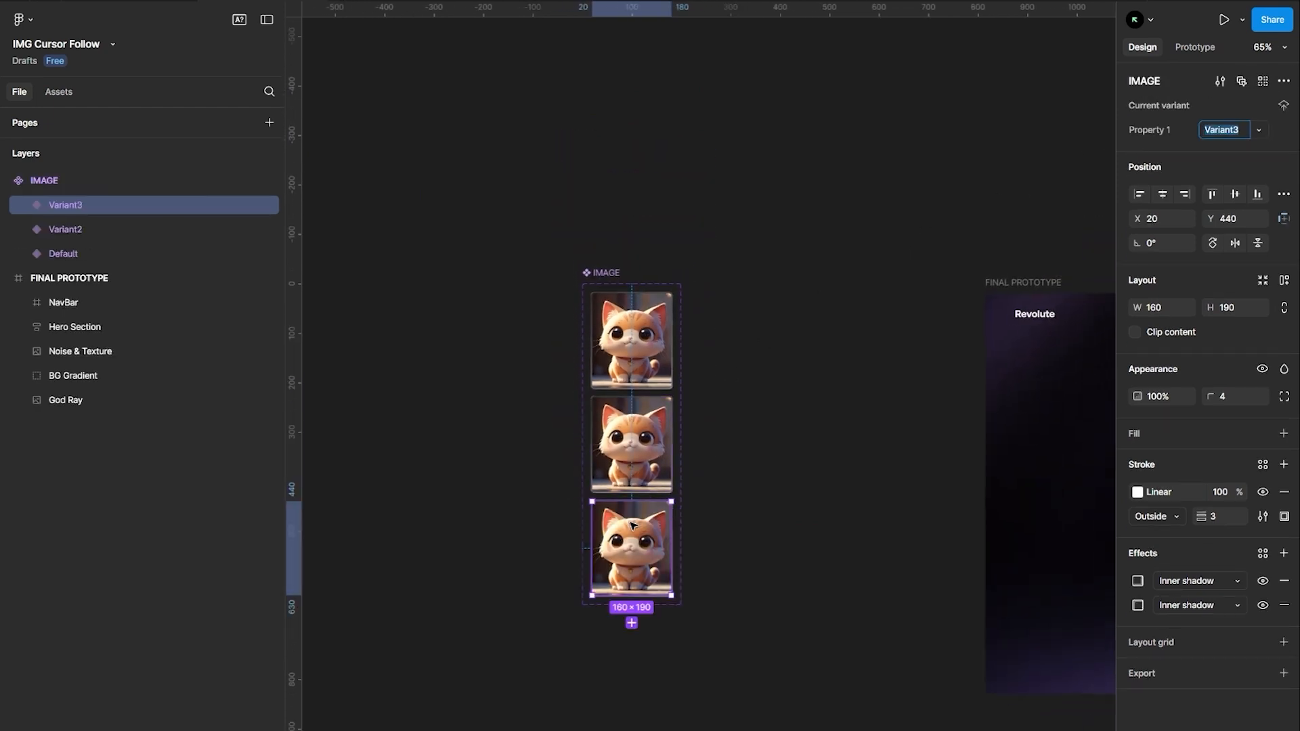
{"action": "left_click", "coordinate": [631, 624]}
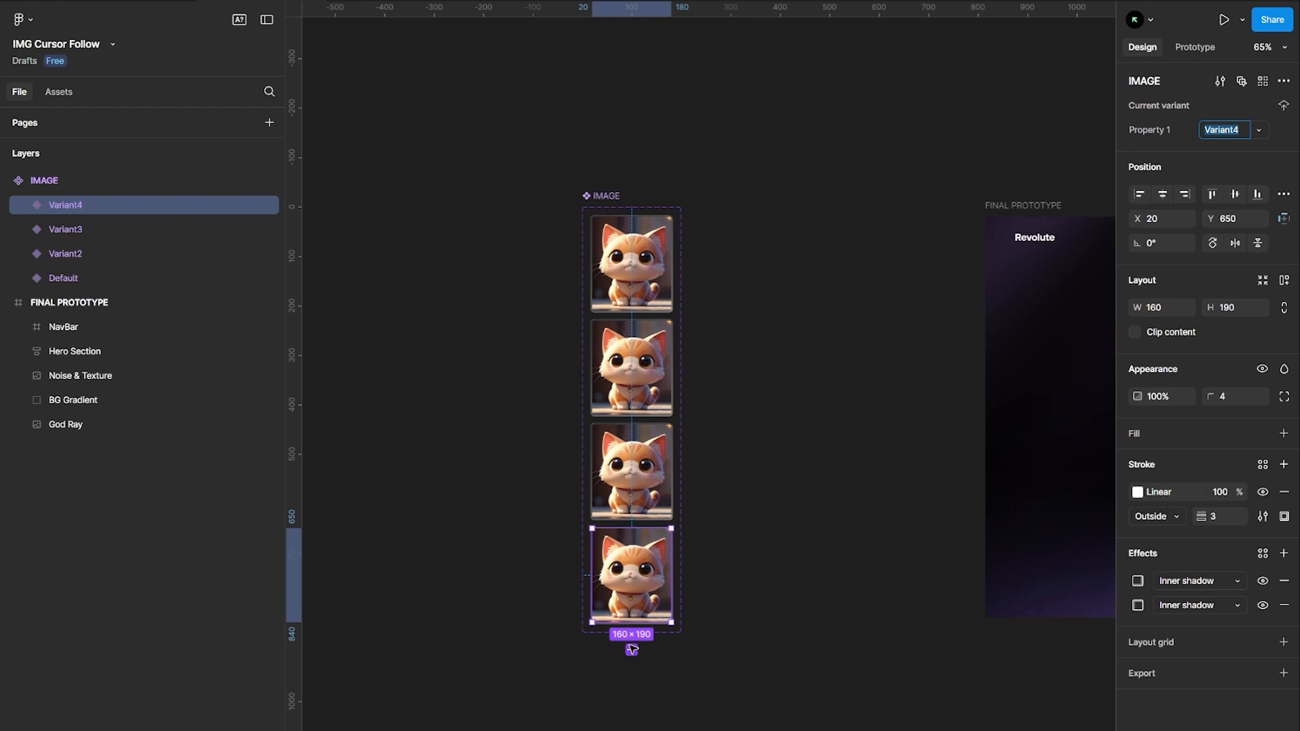
{"action": "left_click", "coordinate": [631, 650]}
{"action": "left_click", "coordinate": [631, 617]}
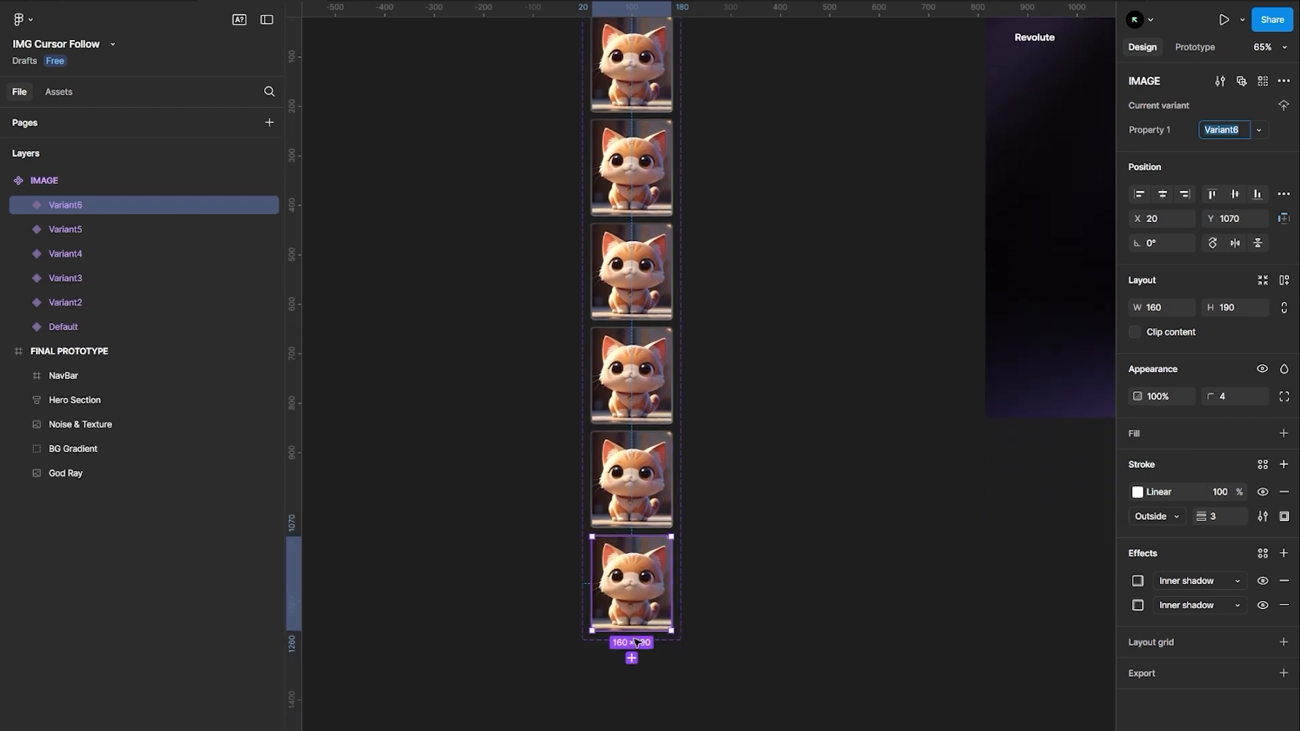
{"action": "left_click", "coordinate": [631, 658]}
{"action": "left_click", "coordinate": [763, 490]}
{"action": "scroll", "coordinate": [763, 490], "scroll_direction": "down", "scroll_amount": 4}
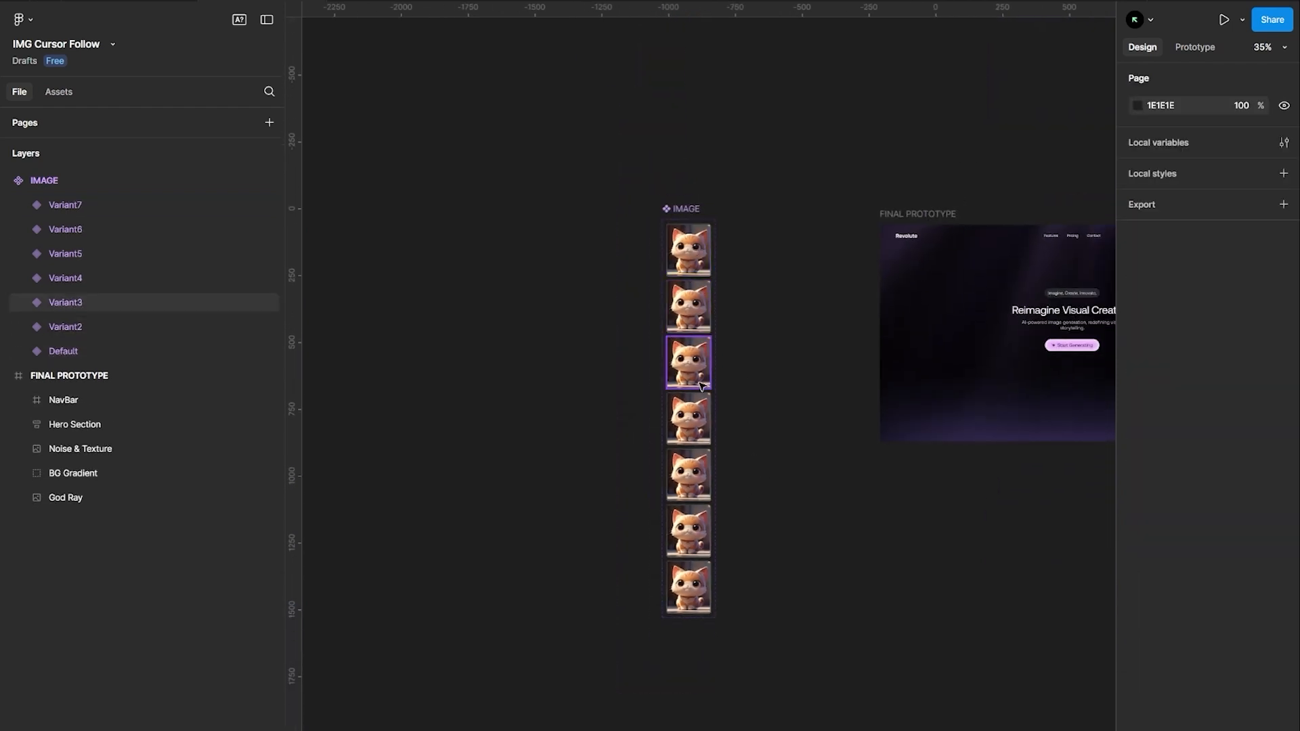
Paste six generated images onto the canvas and apply the first one as the image fill of Variant2
{"action": "key", "text": "ctrl+v"}
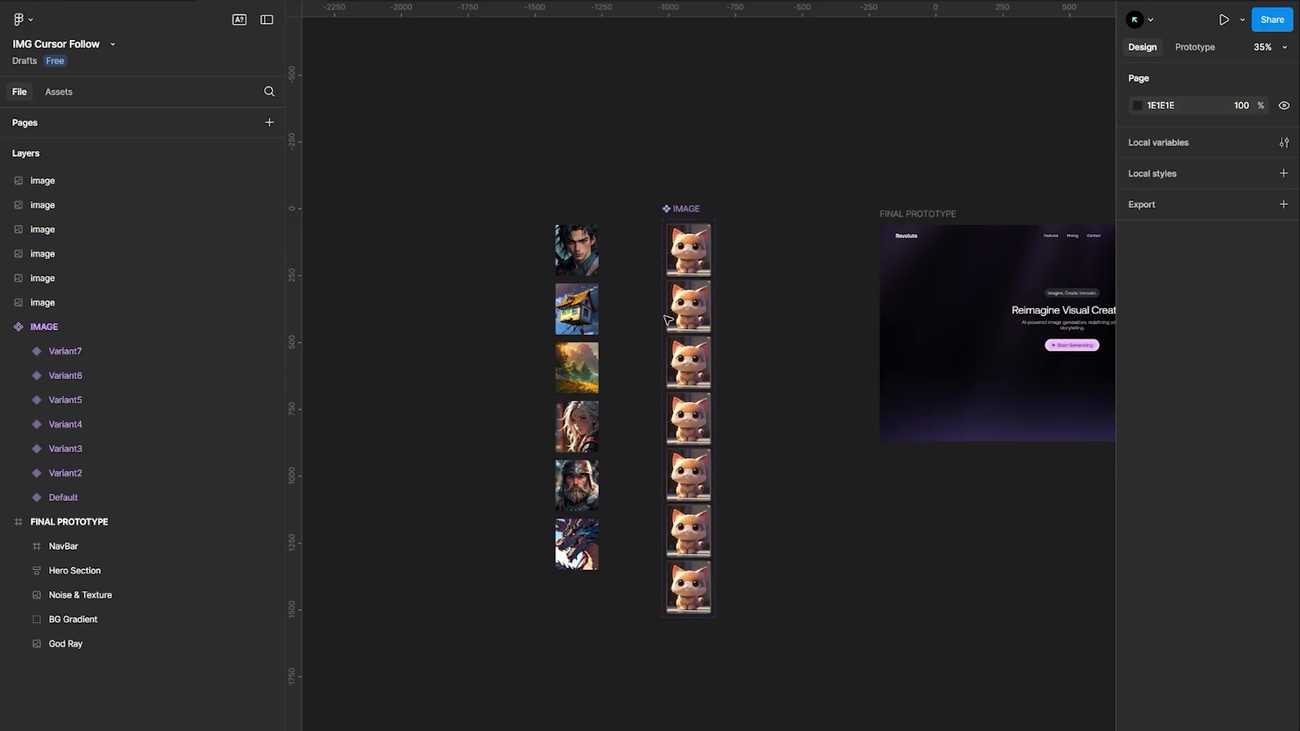
{"action": "double_click", "coordinate": [670, 318]}
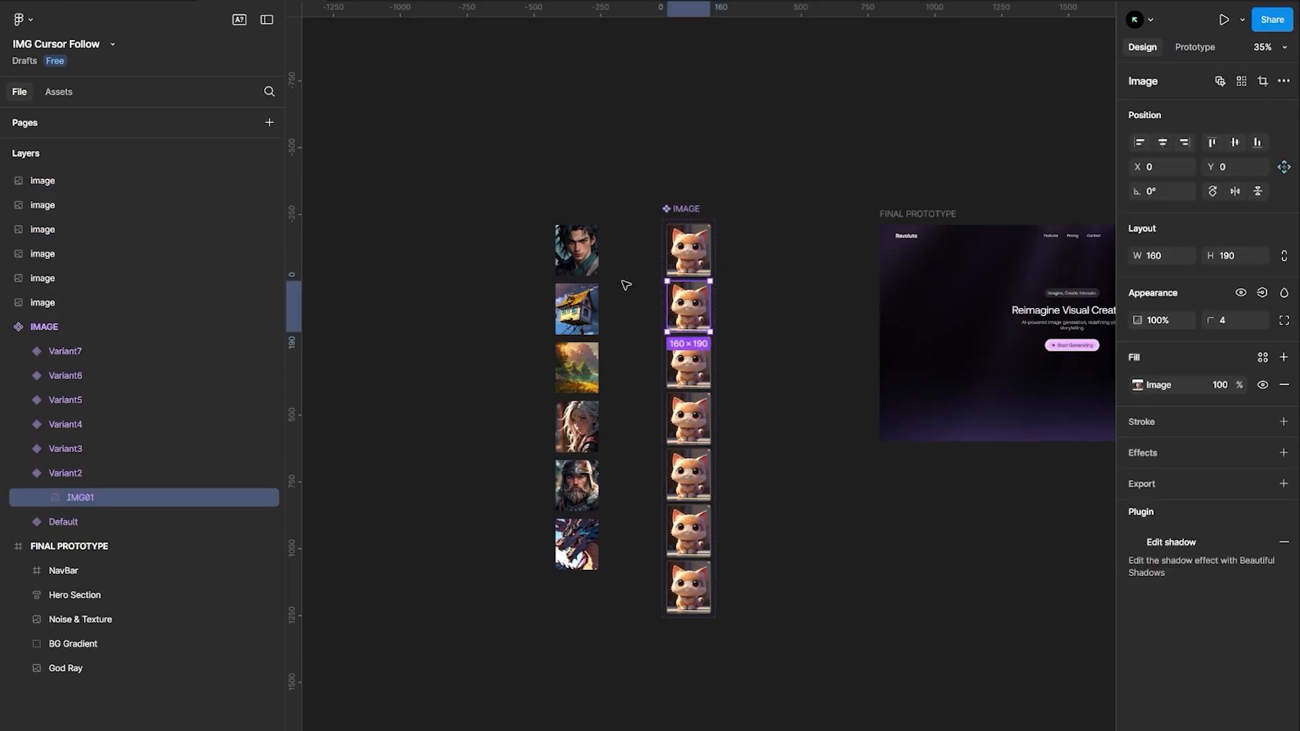
{"action": "left_click", "coordinate": [576, 250], "text": "shift"}
{"action": "left_click", "coordinate": [1284, 357]}
{"action": "left_click", "coordinate": [859, 406]}
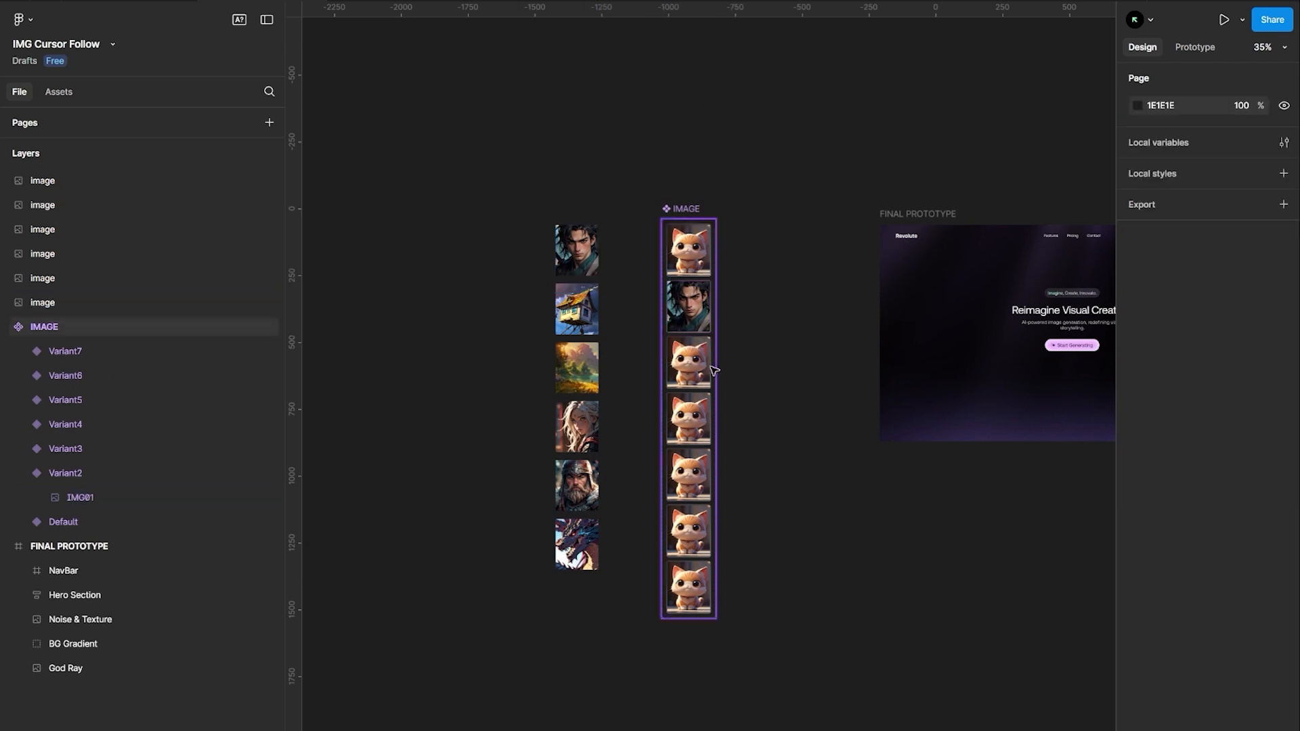
Replace the images in Variant3 through Variant7 with the remaining pasted images, one per variant
{"action": "double_click", "coordinate": [688, 363]}
{"action": "left_click", "coordinate": [577, 309], "text": "shift"}
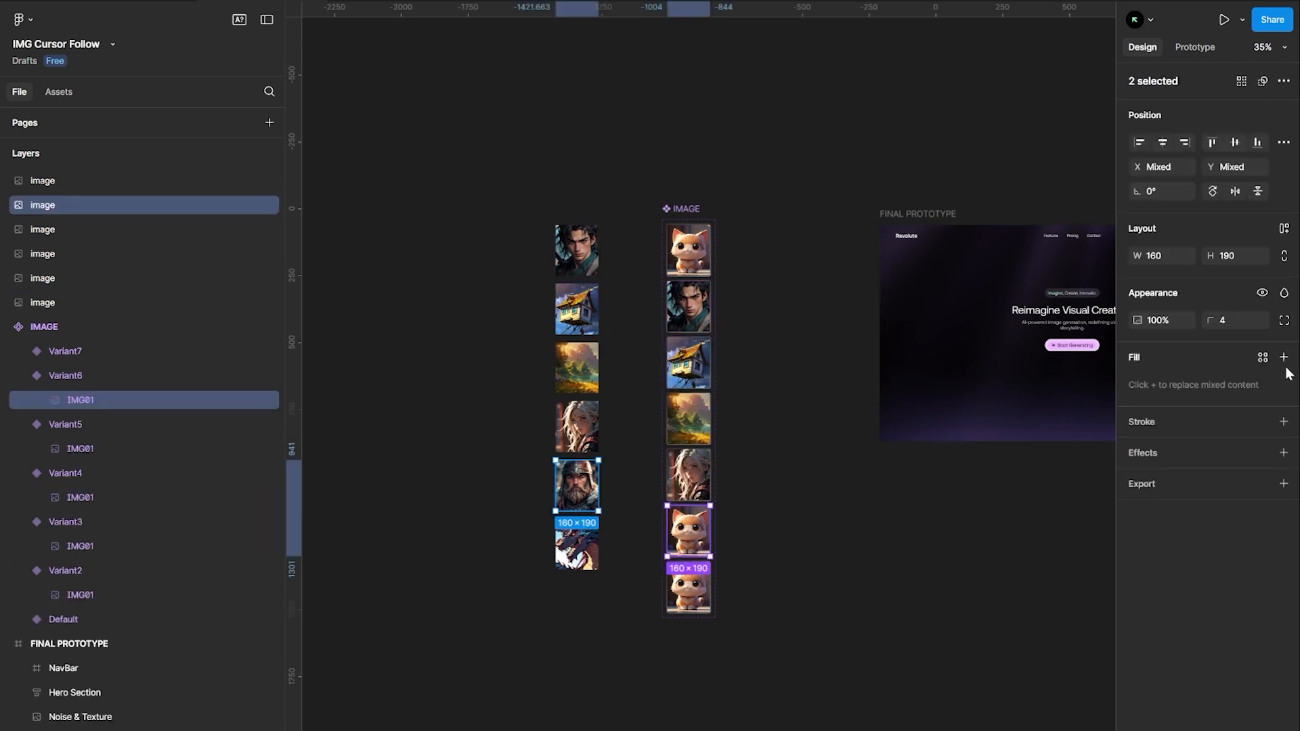
{"action": "left_click", "coordinate": [1283, 357]}
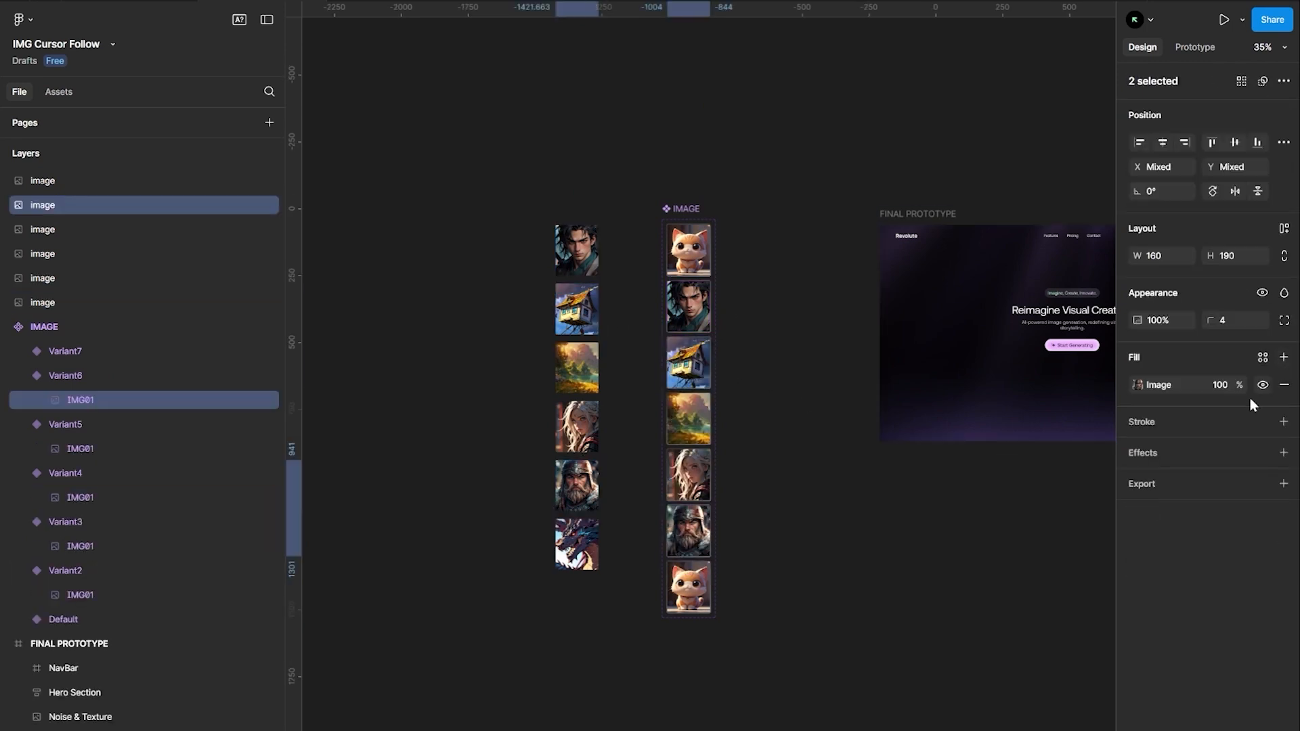
{"action": "left_click", "coordinate": [718, 618]}
{"action": "double_click", "coordinate": [689, 586]}
{"action": "left_click", "coordinate": [576, 543], "text": "shift"}
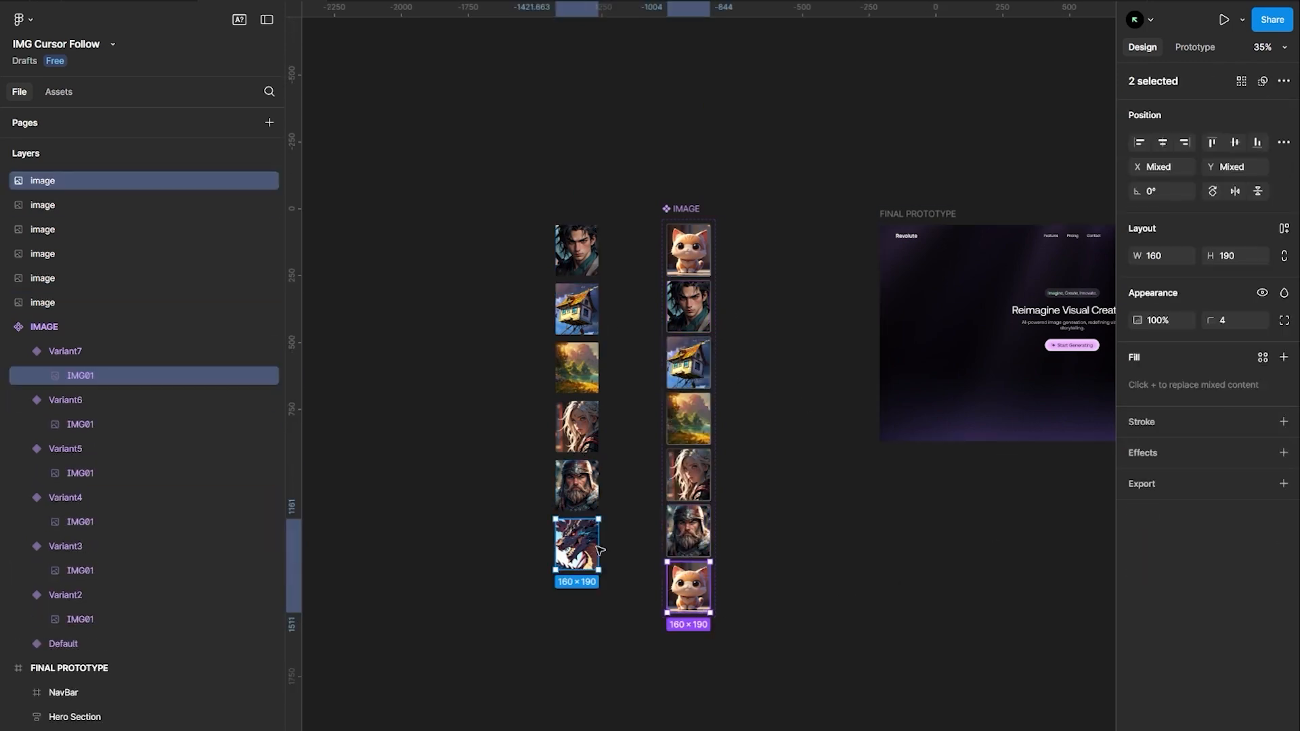
{"action": "left_click", "coordinate": [1284, 357]}
Delete the six loose pasted images from the canvas
{"action": "left_click", "coordinate": [802, 364]}
{"action": "left_click_drag", "start_coordinate": [487, 154], "coordinate": [623, 591]}
{"action": "key", "text": "Delete"}
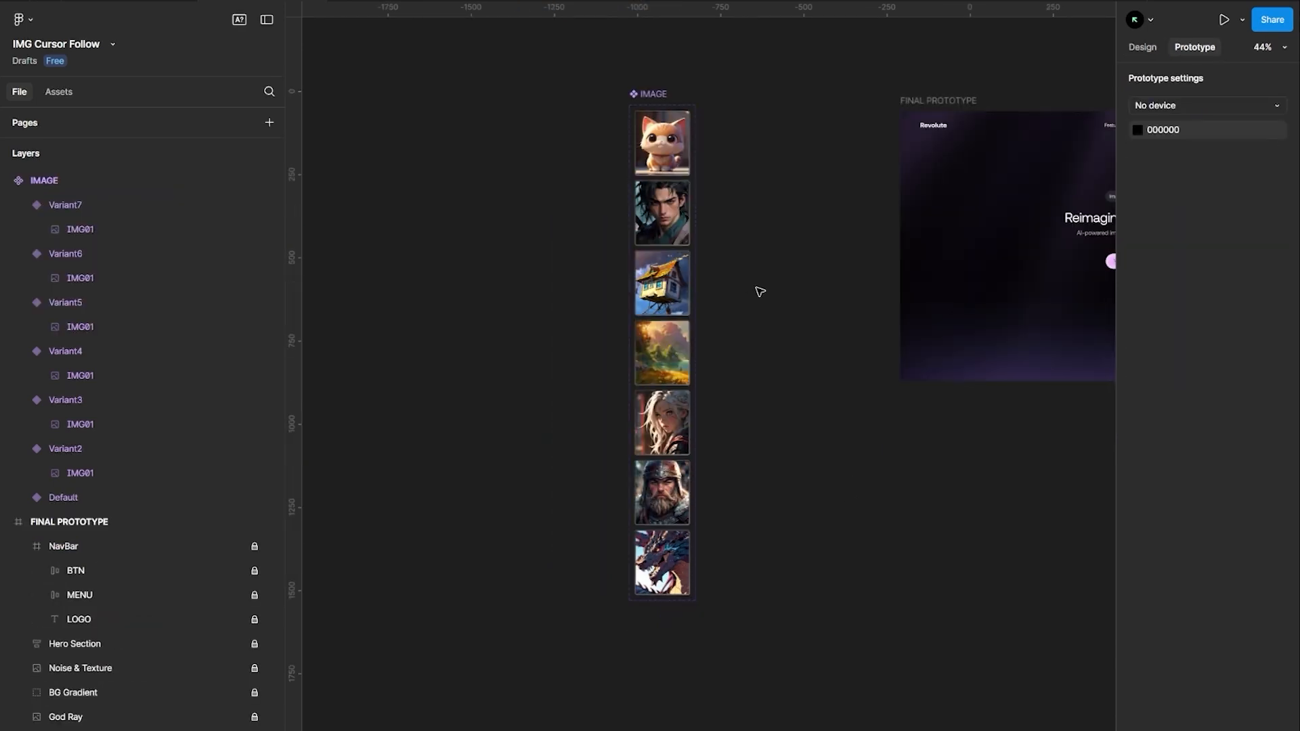
Draw a rectangle covering the whole FINAL PROTOTYPE frame, about 1440 × 811
{"action": "scroll", "coordinate": [760, 291], "scroll_direction": "right", "scroll_amount": 10}
{"action": "scroll", "coordinate": [744, 288], "scroll_direction": "up", "scroll_amount": 1}
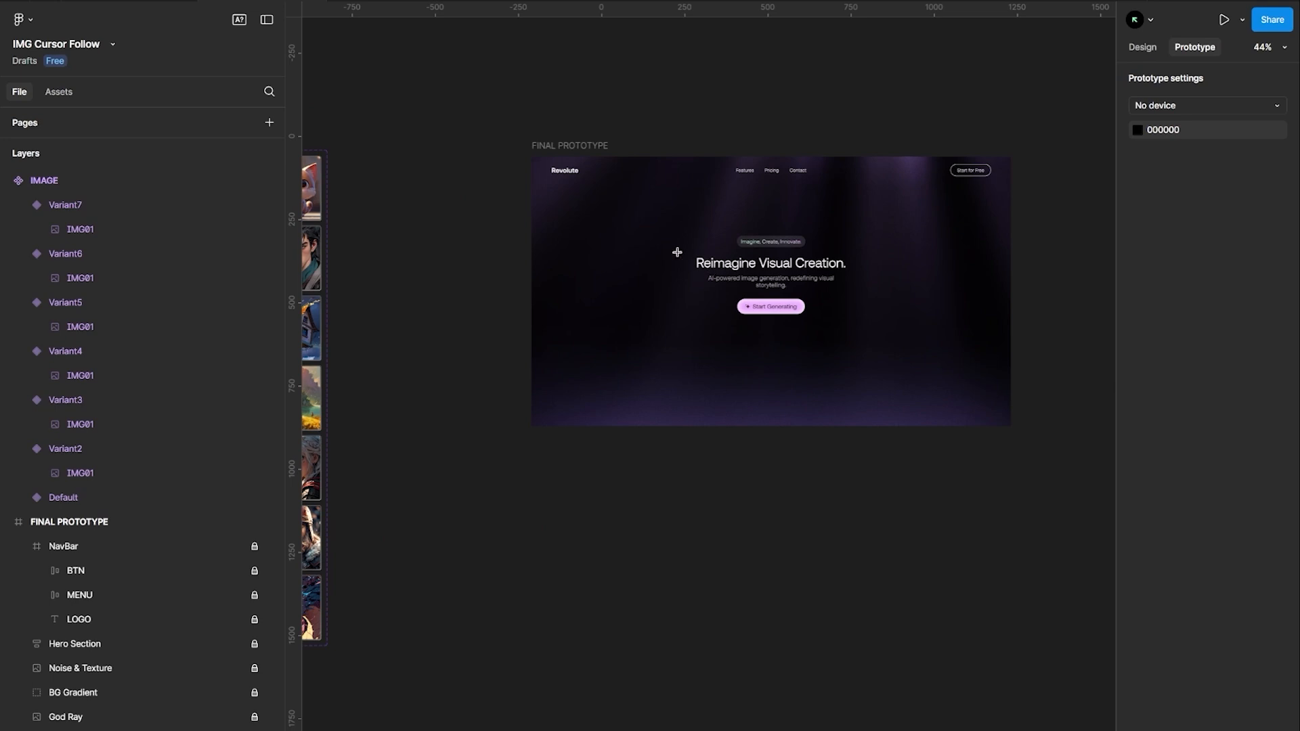
{"action": "mouse_move", "coordinate": [731, 302]}
{"action": "left_mouse_down"}
{"action": "mouse_move", "coordinate": [850, 359]}
{"action": "mouse_move", "coordinate": [807, 339]}
{"action": "mouse_move", "coordinate": [1008, 389]}
{"action": "left_mouse_up"}
{"action": "left_click_drag", "start_coordinate": [556, 270], "coordinate": [531, 264]}
{"action": "left_click_drag", "start_coordinate": [732, 178], "coordinate": [732, 156]}
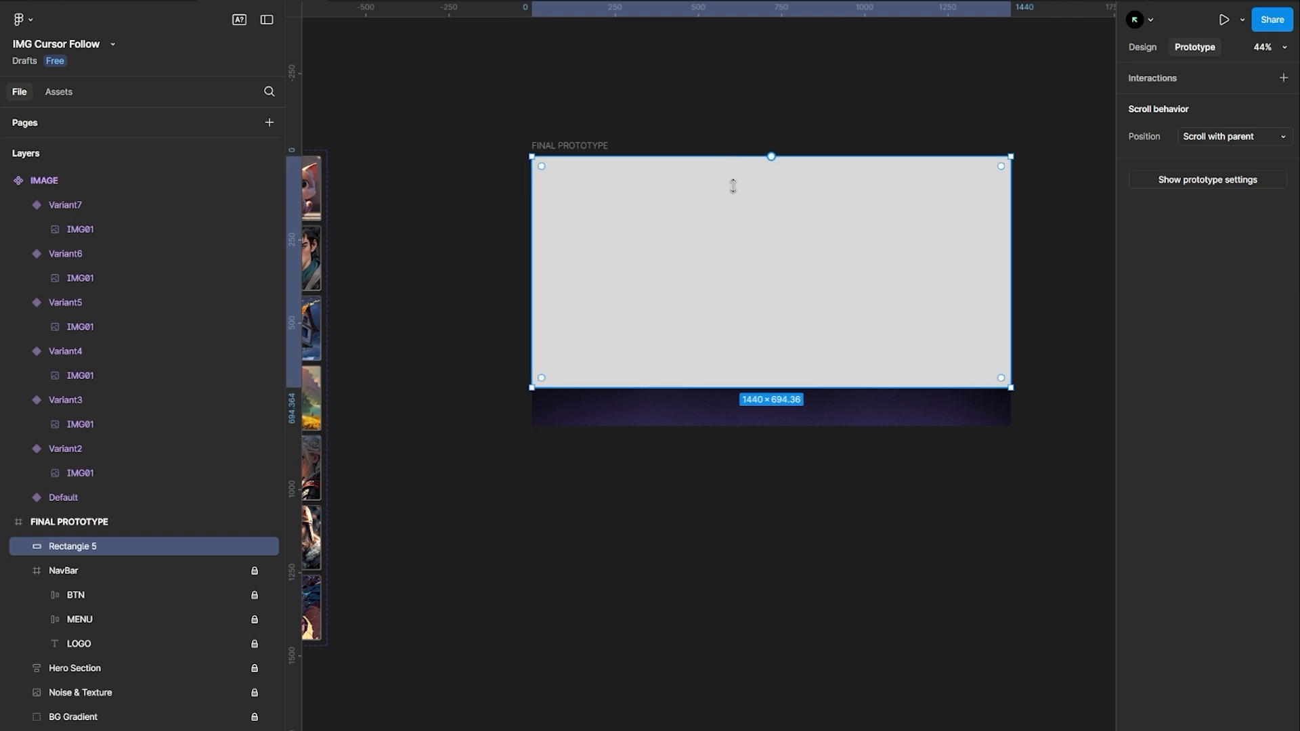
{"action": "left_click_drag", "start_coordinate": [811, 391], "coordinate": [812, 426]}
{"action": "left_click", "coordinate": [860, 520]}
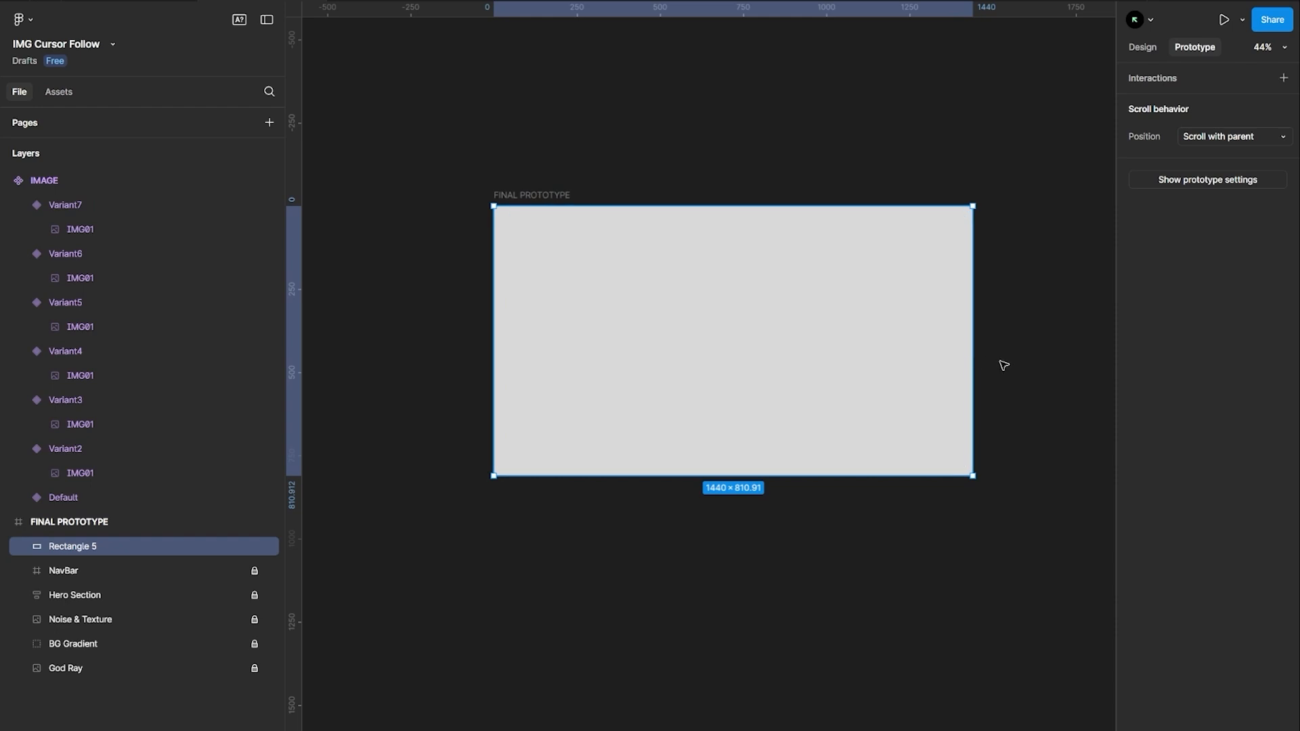
Run the Split Shape plugin on the rectangle with 8 columns, 6 rows, gutter 0 and margin 0
{"action": "key", "text": "ctrl+k"}
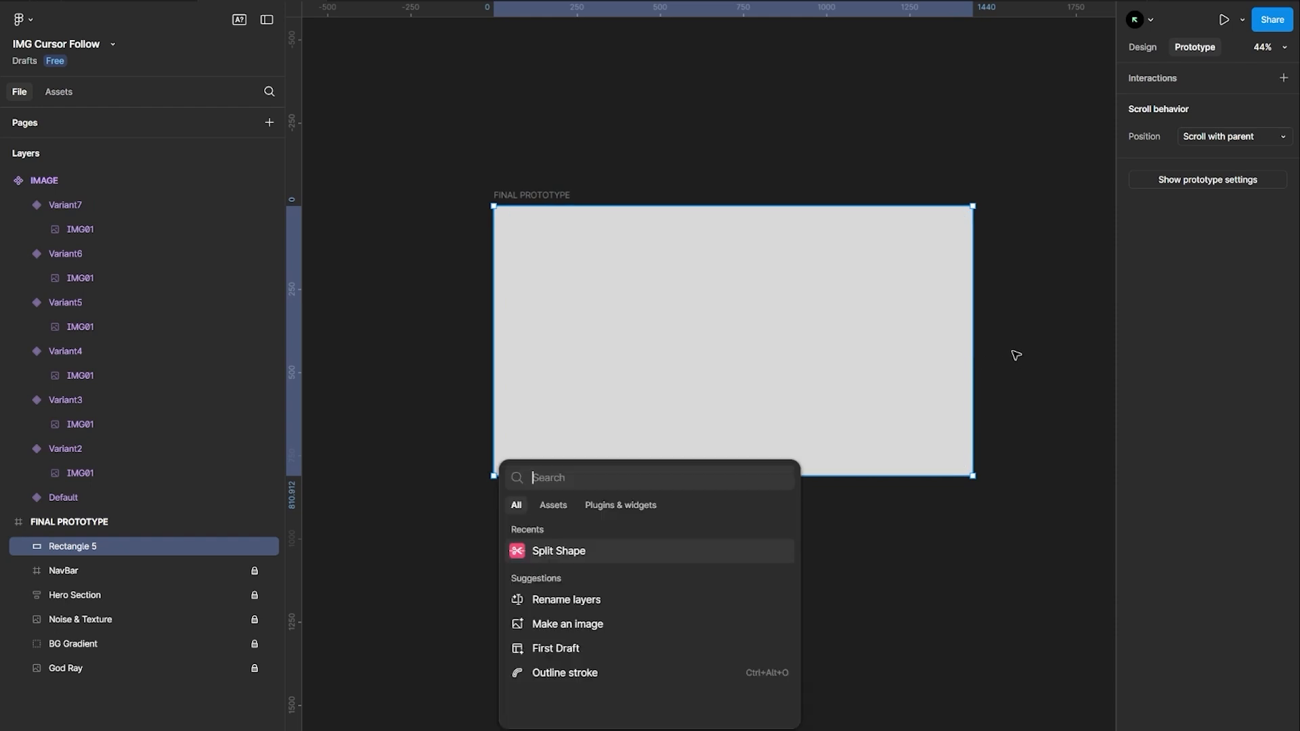
{"action": "left_click", "coordinate": [553, 554]}
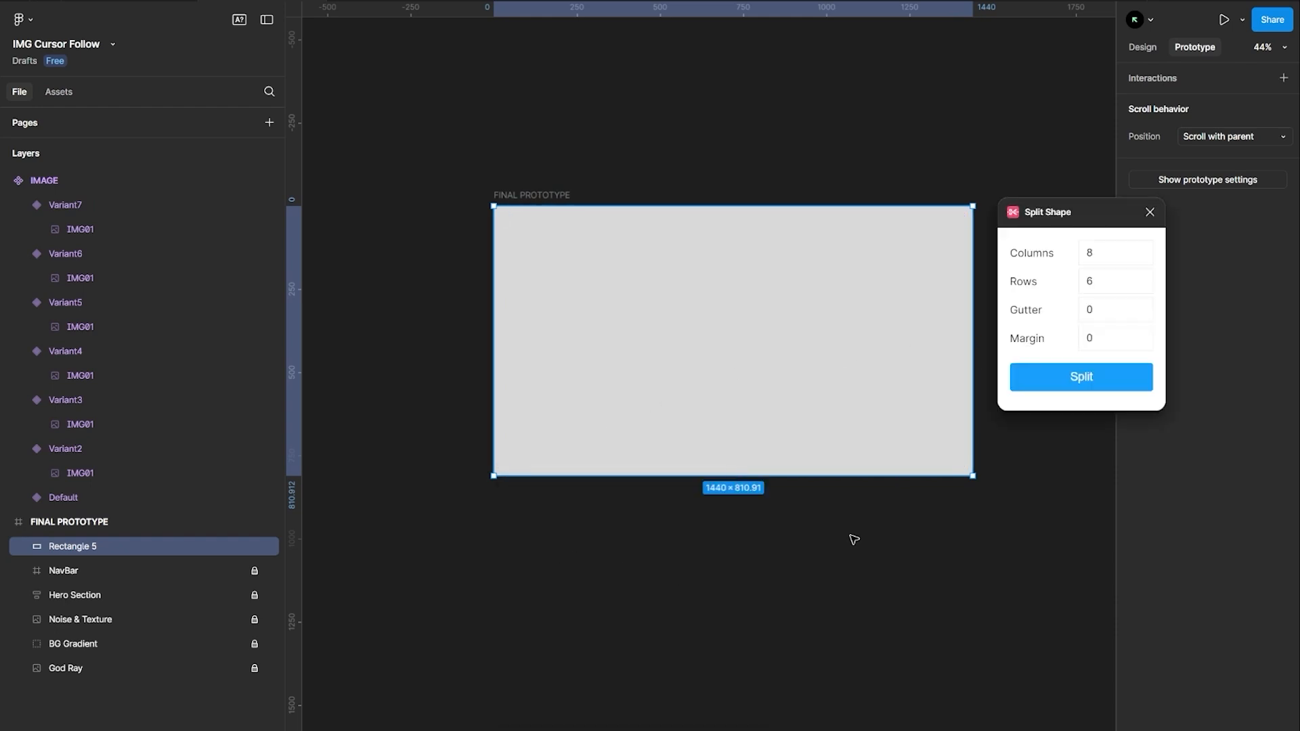
{"action": "left_click", "coordinate": [1081, 377]}
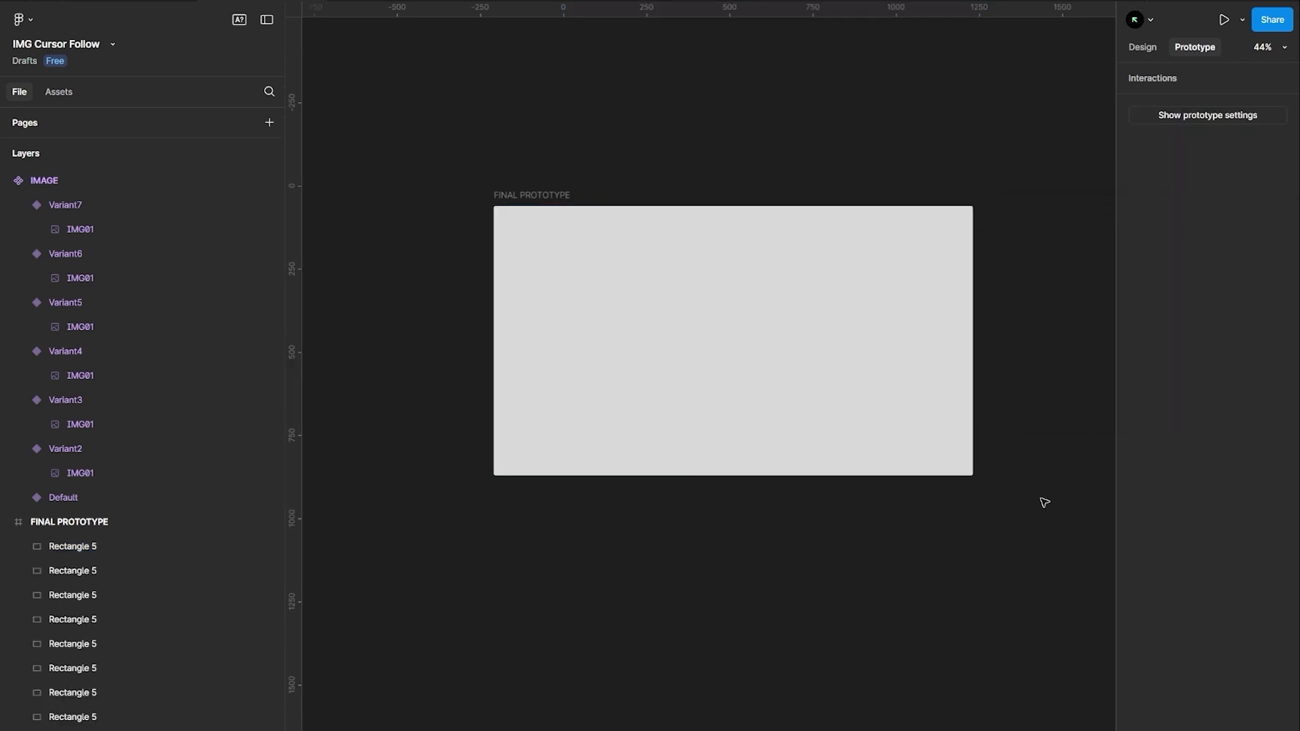
Delete all split rectangles except the one in the frame's top-left corner
{"action": "scroll", "coordinate": [84, 595], "scroll_direction": "down", "scroll_amount": 5}
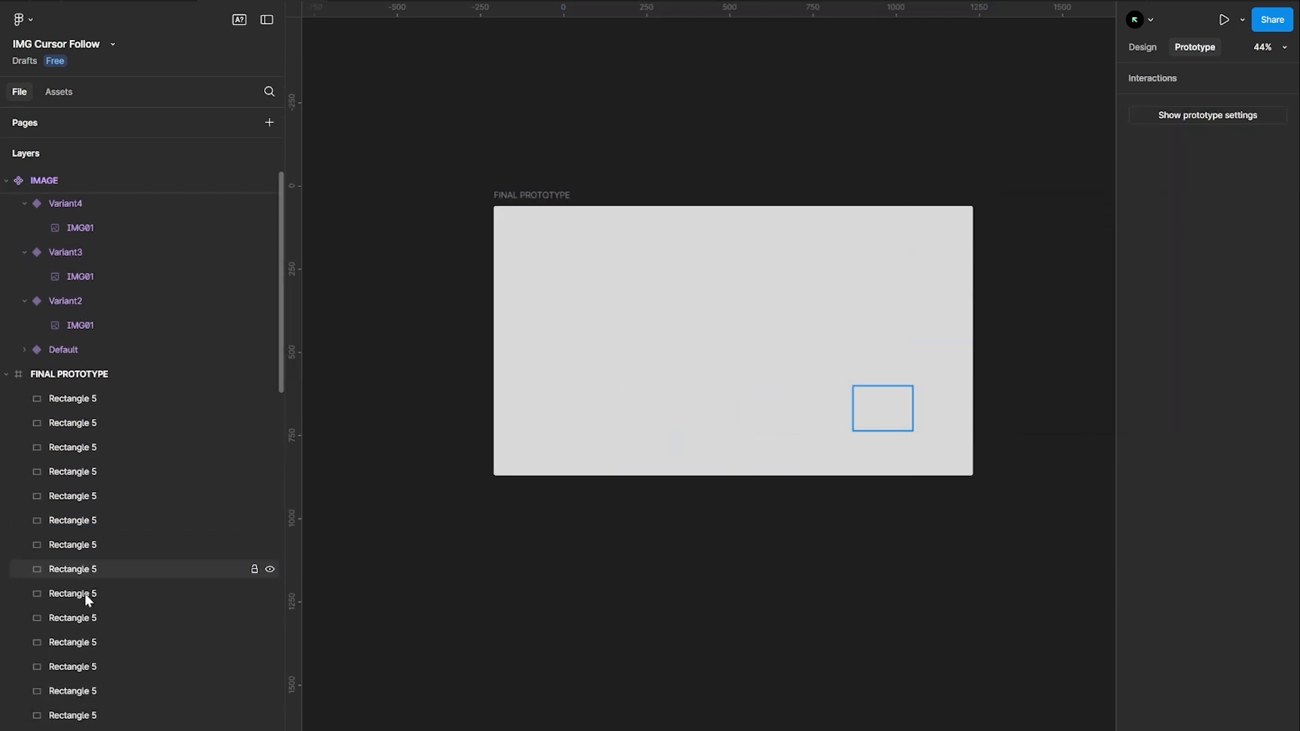
{"action": "scroll", "coordinate": [88, 600], "scroll_direction": "up", "scroll_amount": 3}
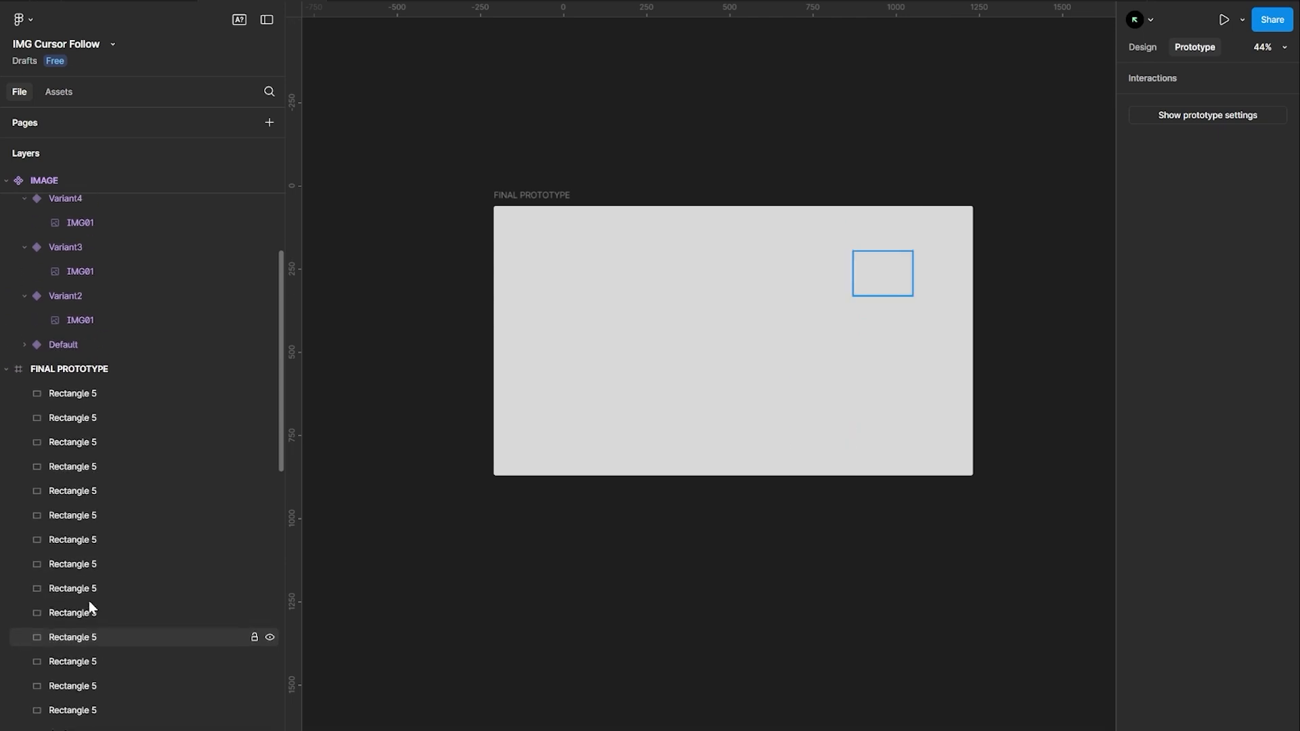
{"action": "left_click", "coordinate": [537, 243]}
{"action": "left_click", "coordinate": [77, 621]}
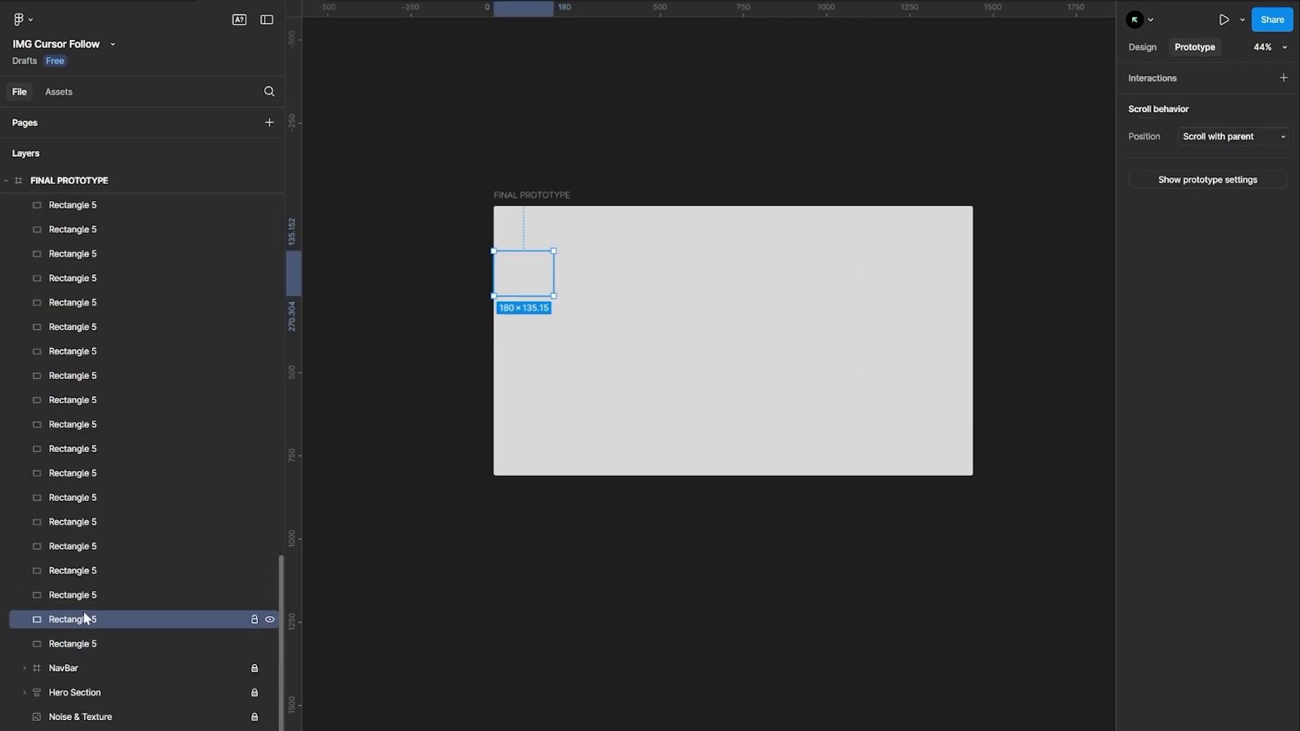
{"action": "scroll", "coordinate": [92, 528], "scroll_direction": "up", "scroll_amount": 4}
{"action": "scroll", "coordinate": [99, 416], "scroll_direction": "up", "scroll_amount": 5}
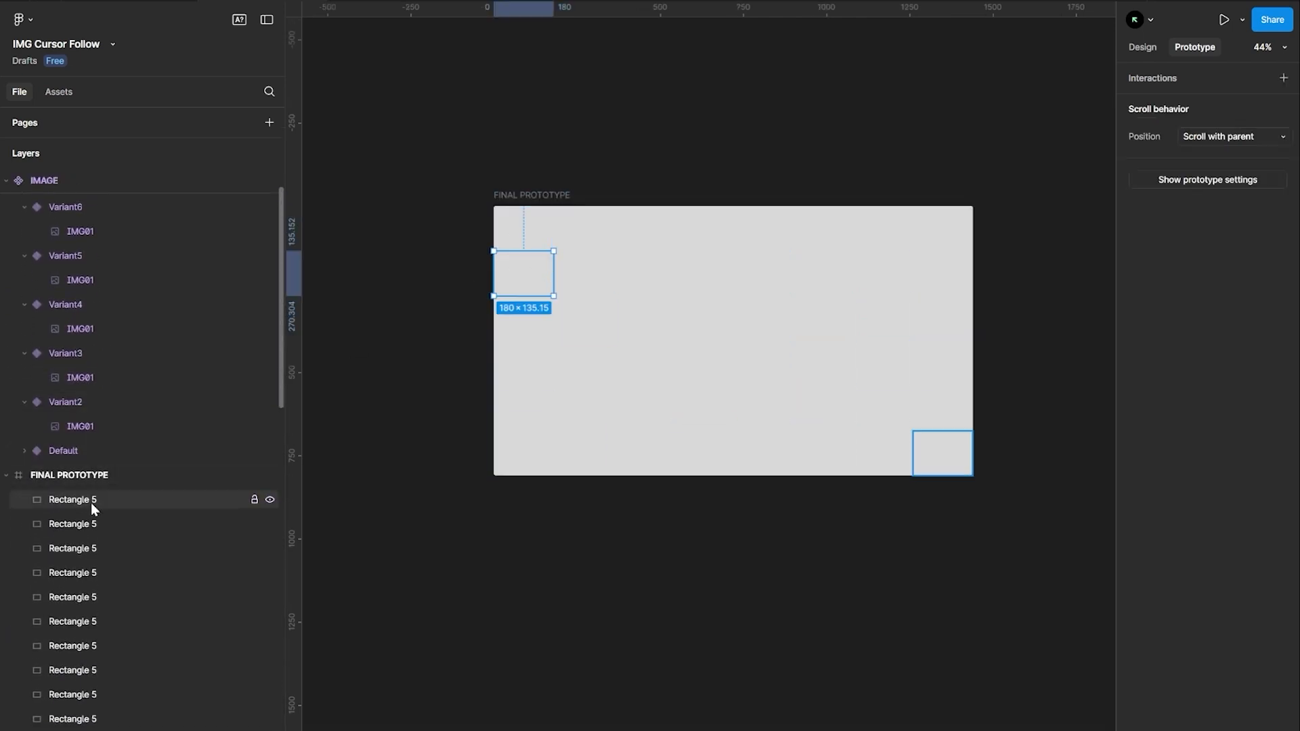
{"action": "left_click", "coordinate": [90, 499], "text": "shift"}
{"action": "key", "text": "Delete"}
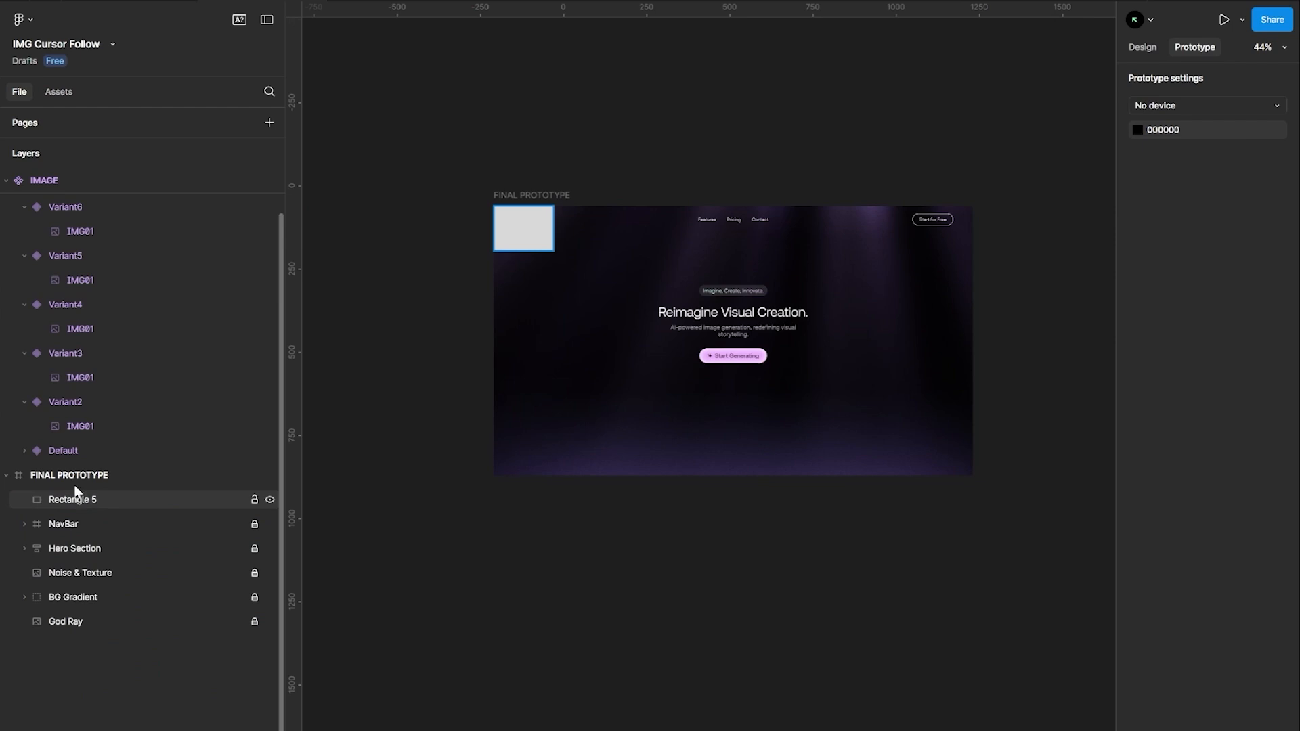
Move the remaining rectangle out of the prototype frame, next to the IMAGE component
{"action": "scroll", "coordinate": [354, 239], "scroll_direction": "left", "scroll_amount": 5}
{"action": "left_click_drag", "start_coordinate": [855, 236], "coordinate": [464, 237]}
{"action": "scroll", "coordinate": [449, 214], "scroll_direction": "up", "scroll_amount": 5}
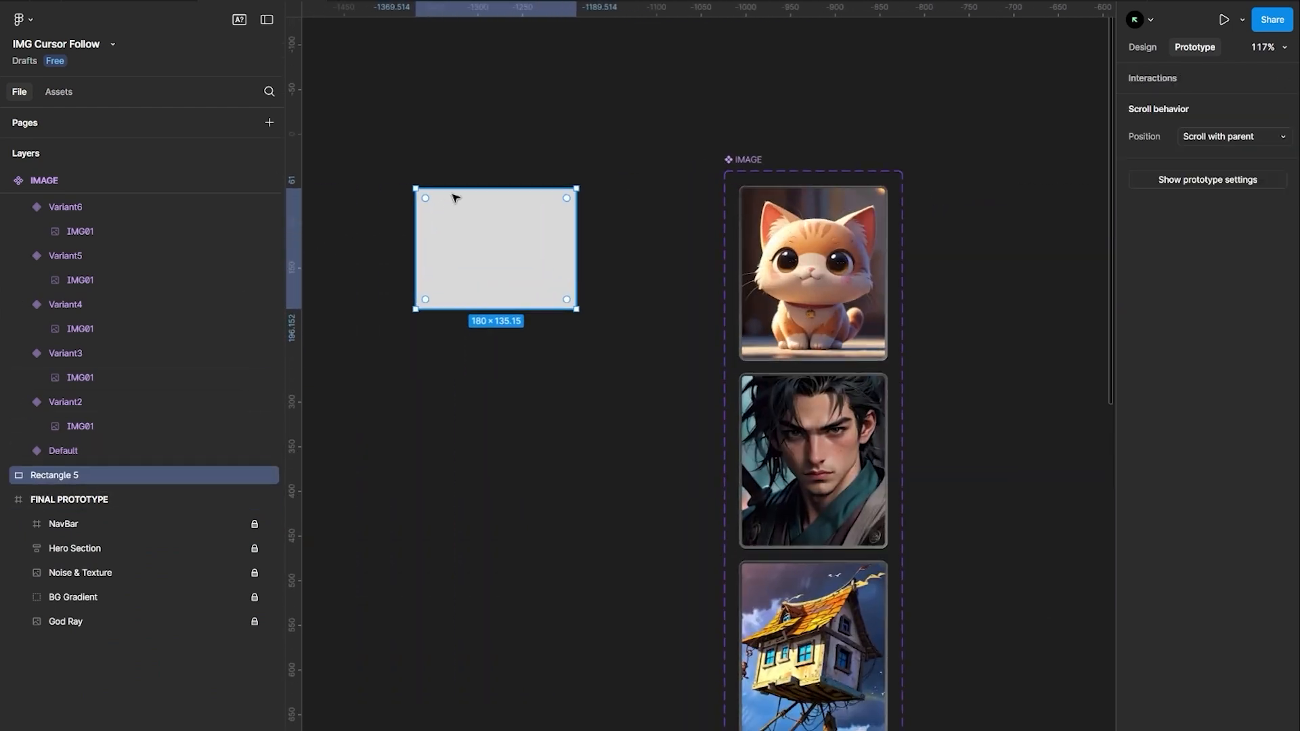
{"action": "scroll", "coordinate": [456, 197], "scroll_direction": "left", "scroll_amount": 1}
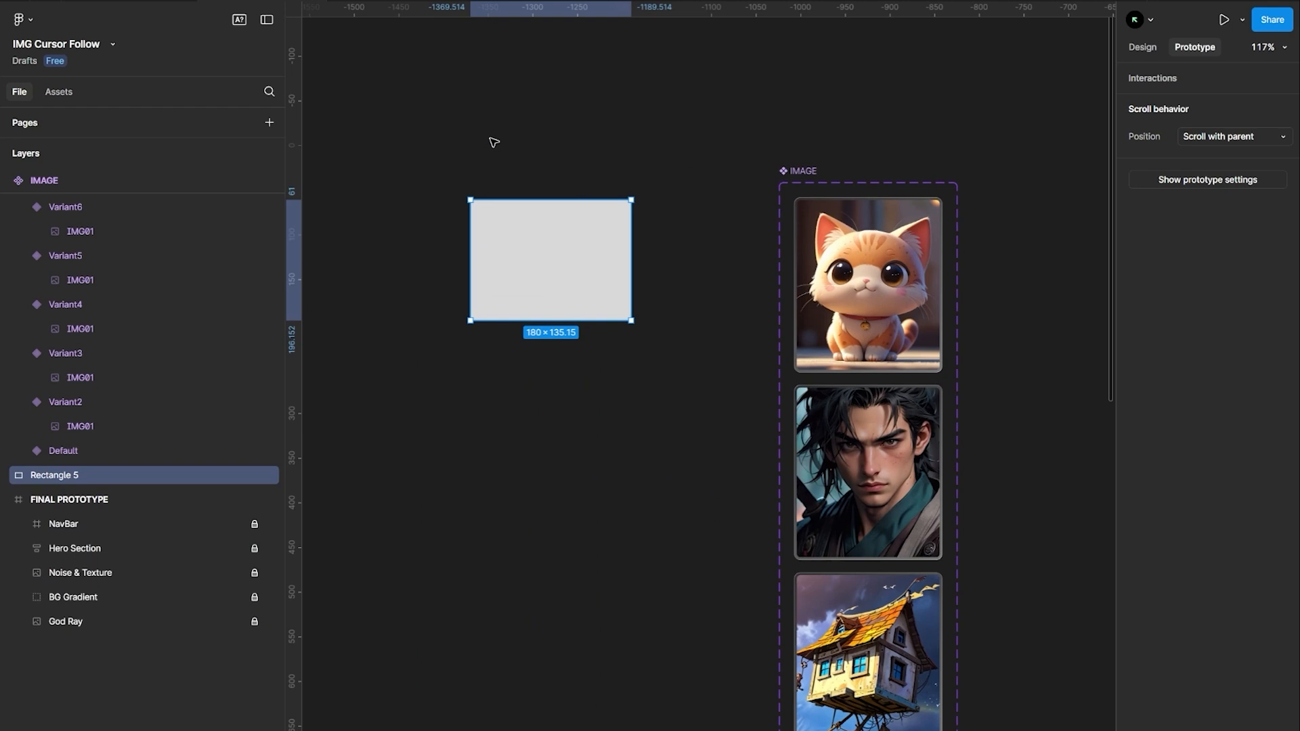
Wrap the rectangle in a frame and rename the frame IMAGE CONTAINER
{"action": "key", "text": "ctrl+alt+g"}
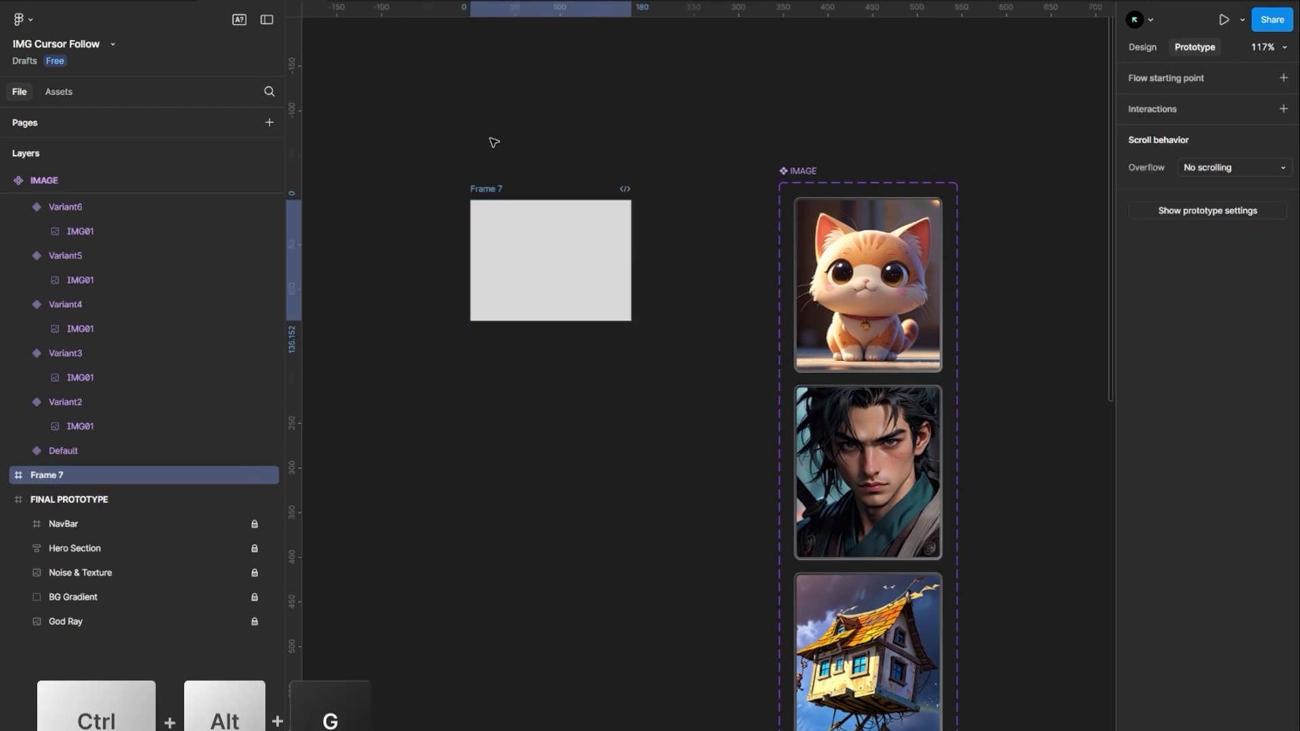
{"action": "left_click", "coordinate": [493, 159]}
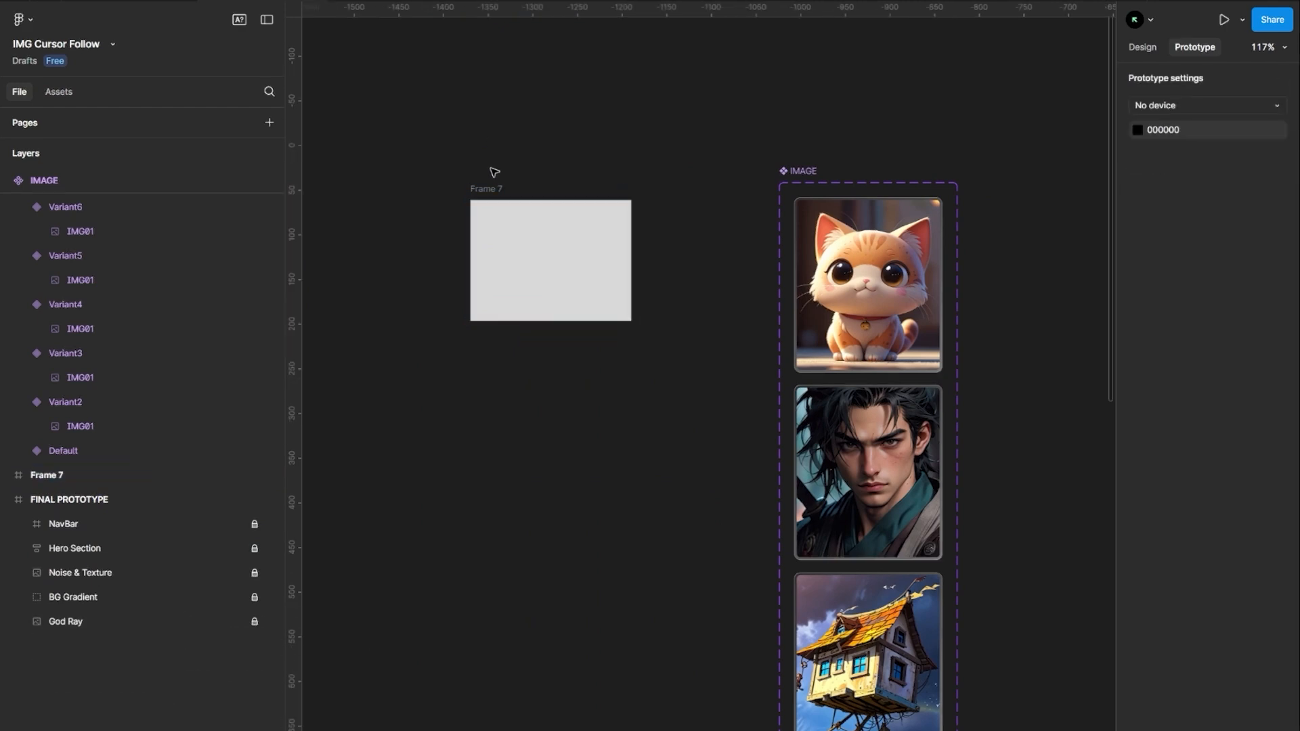
{"action": "left_click", "coordinate": [486, 188]}
{"action": "double_click", "coordinate": [487, 190]}
{"action": "type", "text": "IM"}
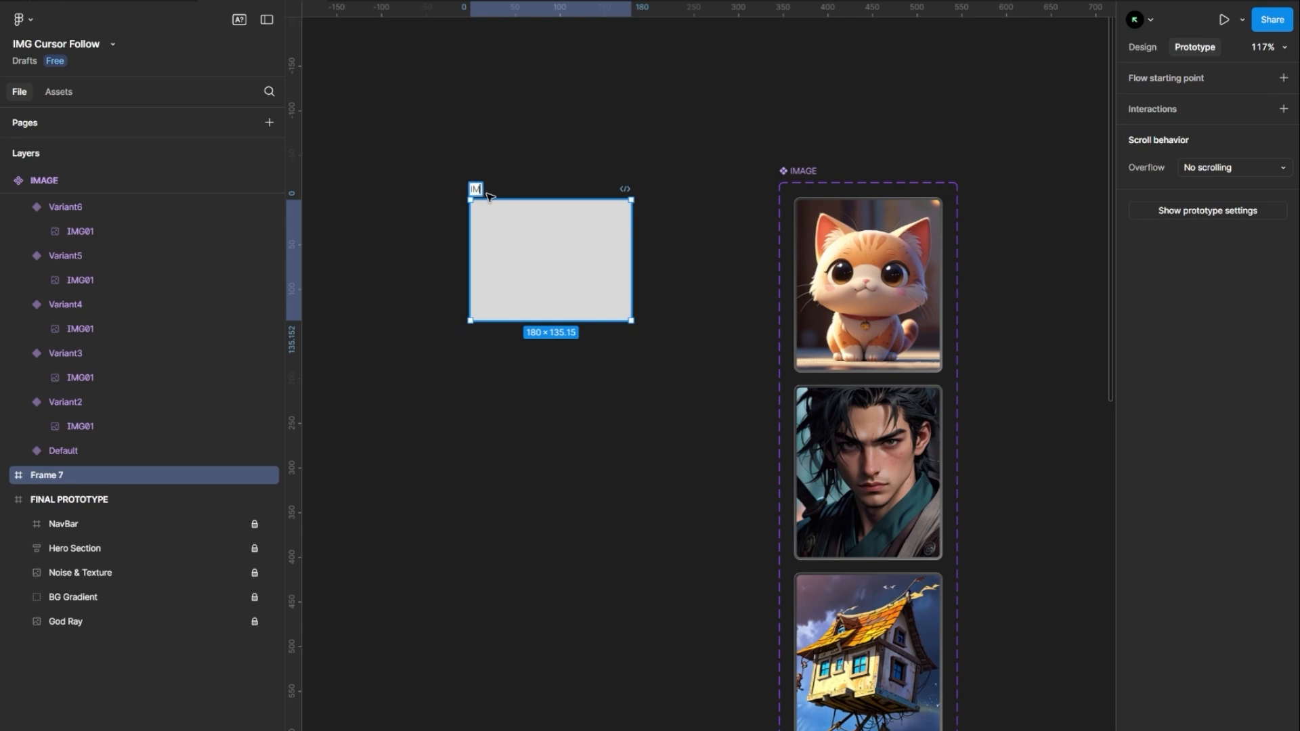
{"action": "type", "text": "AGE CO"}
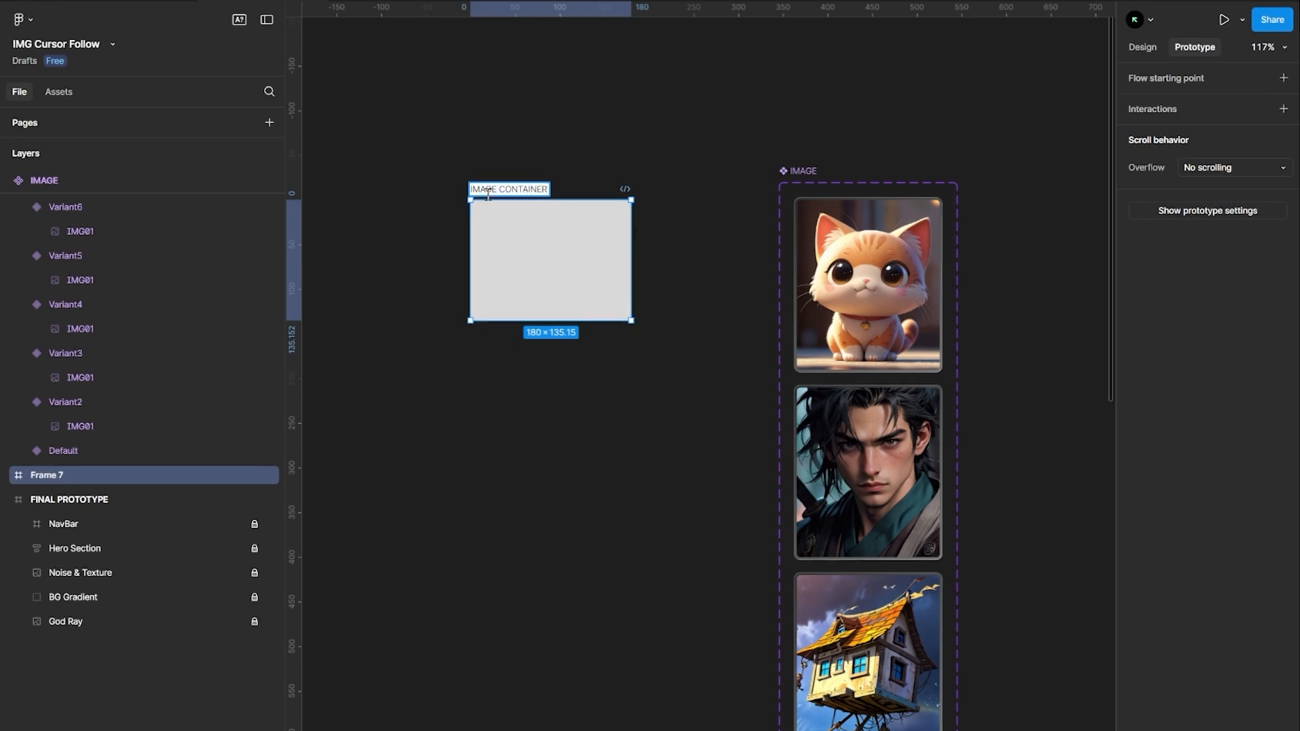
{"action": "type", "text": "NTAINER"}
{"action": "key", "text": "Return"}
{"action": "key", "text": "Return"}
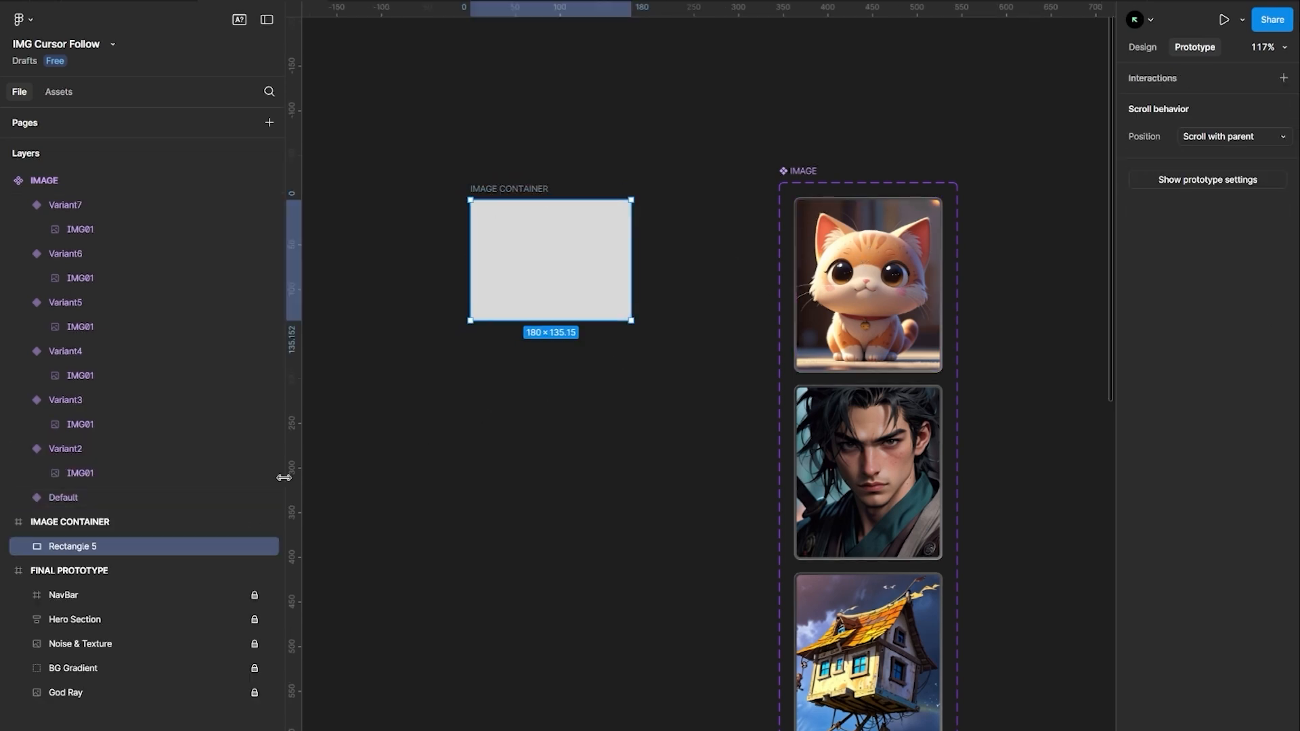
Delete the rectangle inside IMAGE CONTAINER and reselect the empty frame in the Design properties
{"action": "key", "text": "Delete"}
{"action": "left_click", "coordinate": [522, 220]}
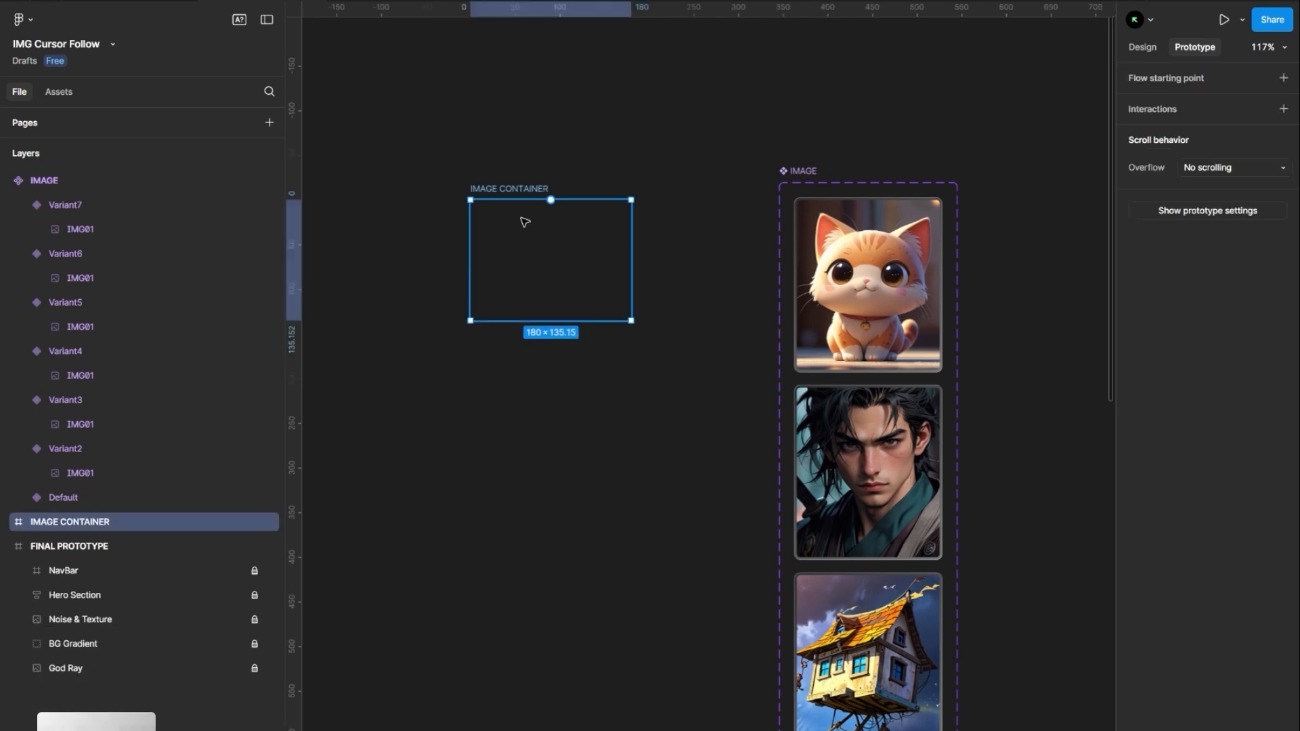
{"action": "left_click", "coordinate": [1142, 47]}
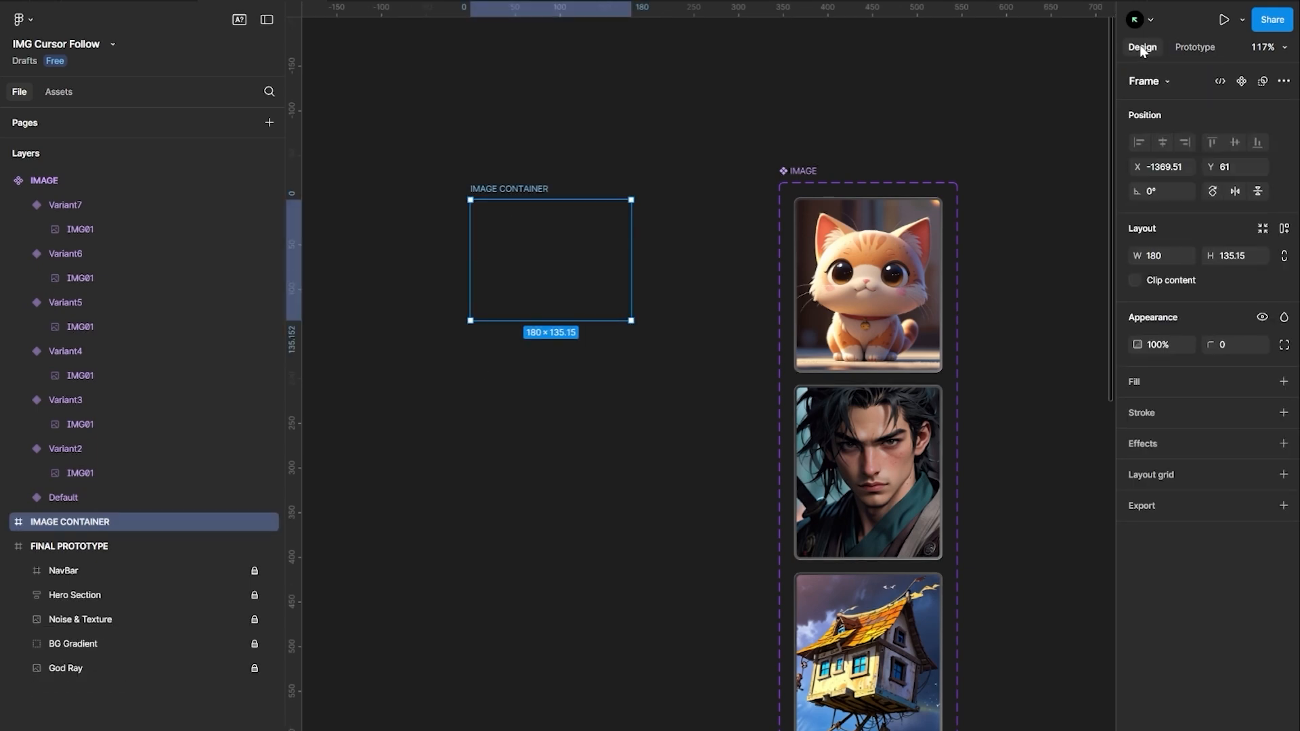
Add a white fill to IMAGE CONTAINER and set its opacity to 4%
{"action": "left_click", "coordinate": [1284, 381]}
{"action": "left_click", "coordinate": [1218, 410]}
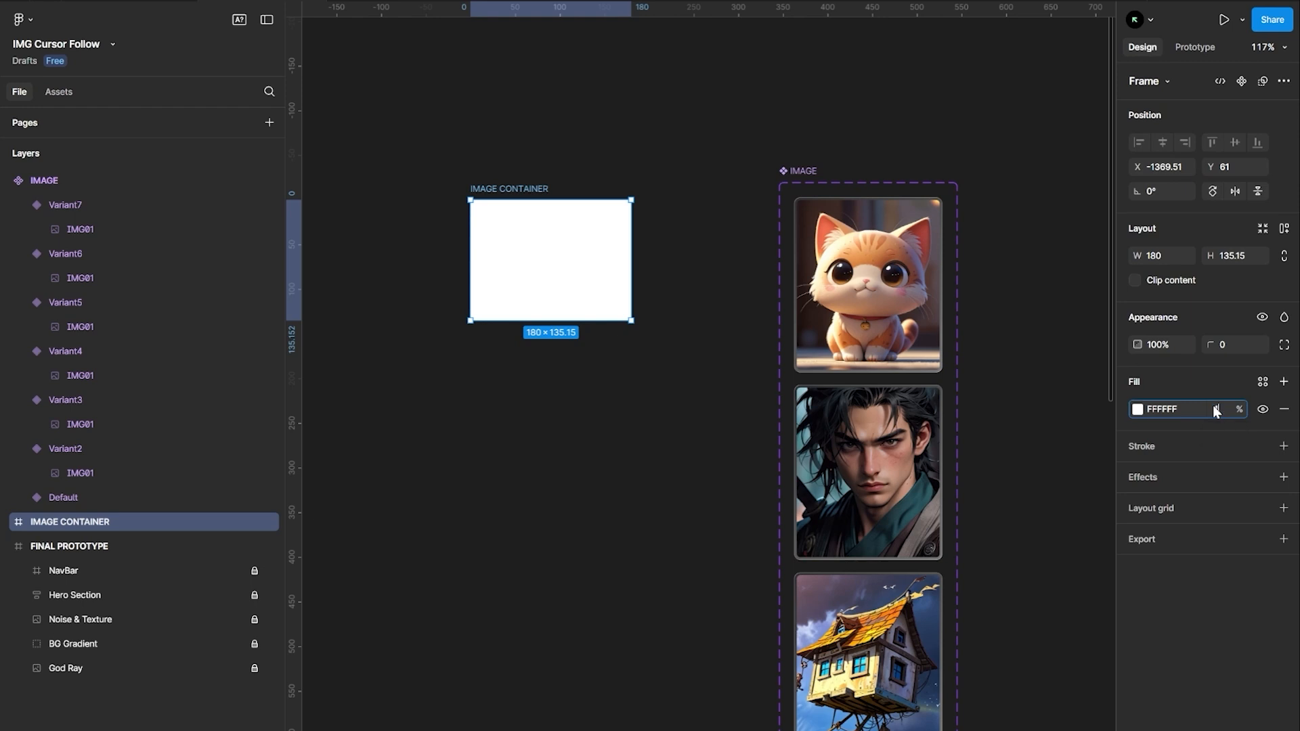
{"action": "type", "text": "4"}
{"action": "key", "text": "Return"}
Add a stroke to IMAGE CONTAINER with colour FFFFFF at 10% opacity
{"action": "left_click", "coordinate": [1281, 448]}
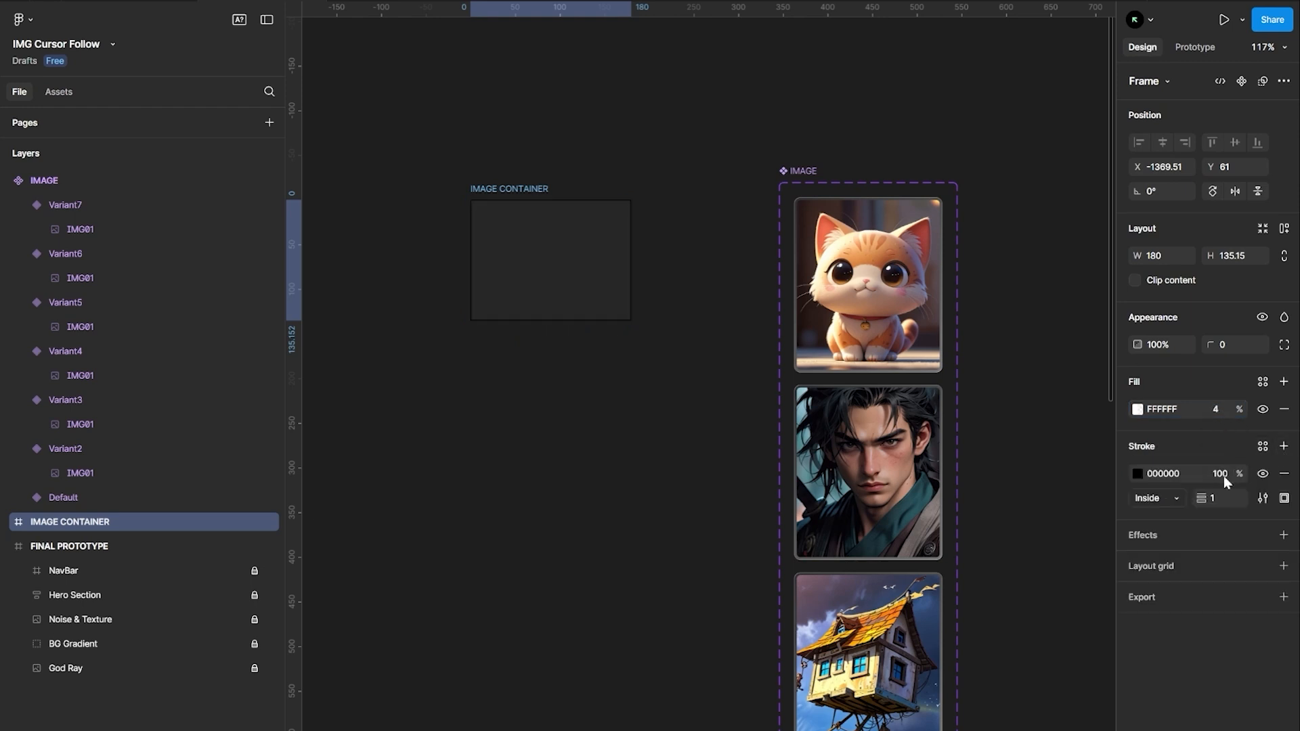
{"action": "type", "text": "ffffff"}
{"action": "key", "text": "Return"}
{"action": "left_click", "coordinate": [1225, 474]}
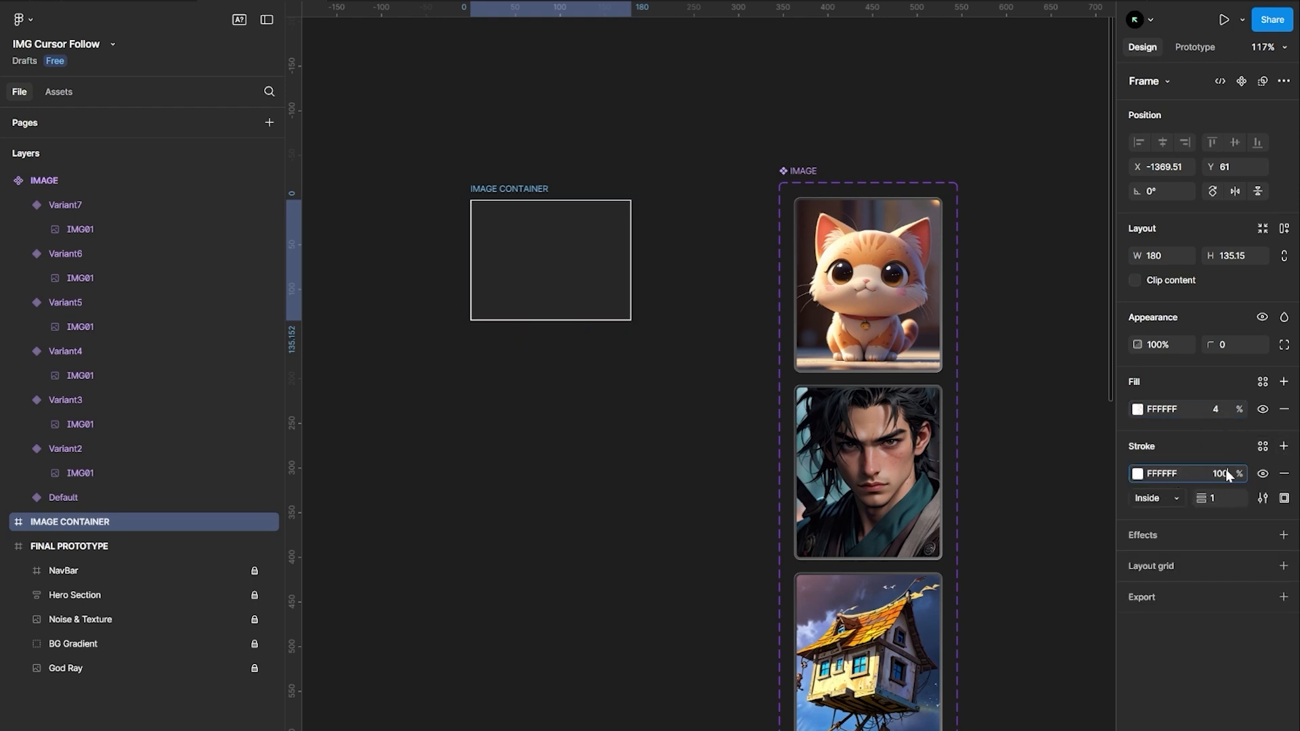
{"action": "type", "text": "1"}
{"action": "key", "text": "Return"}
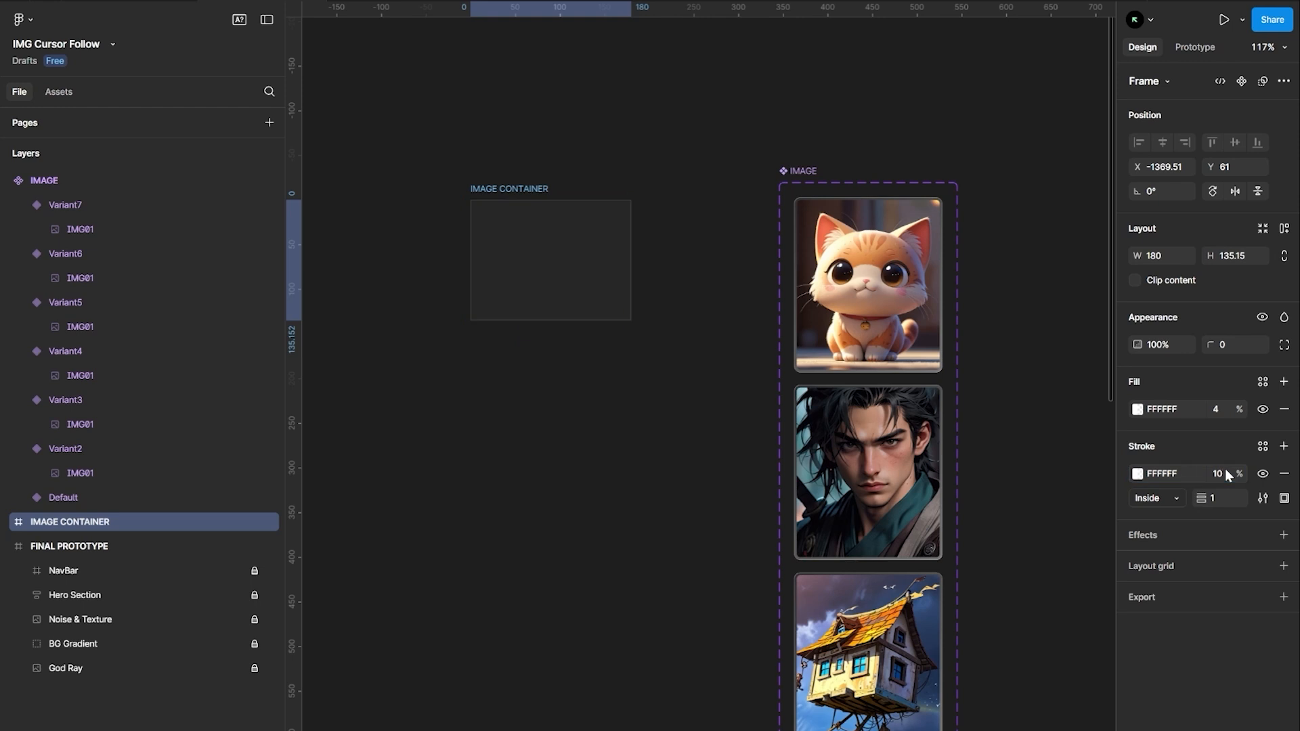
{"action": "left_click", "coordinate": [711, 522]}
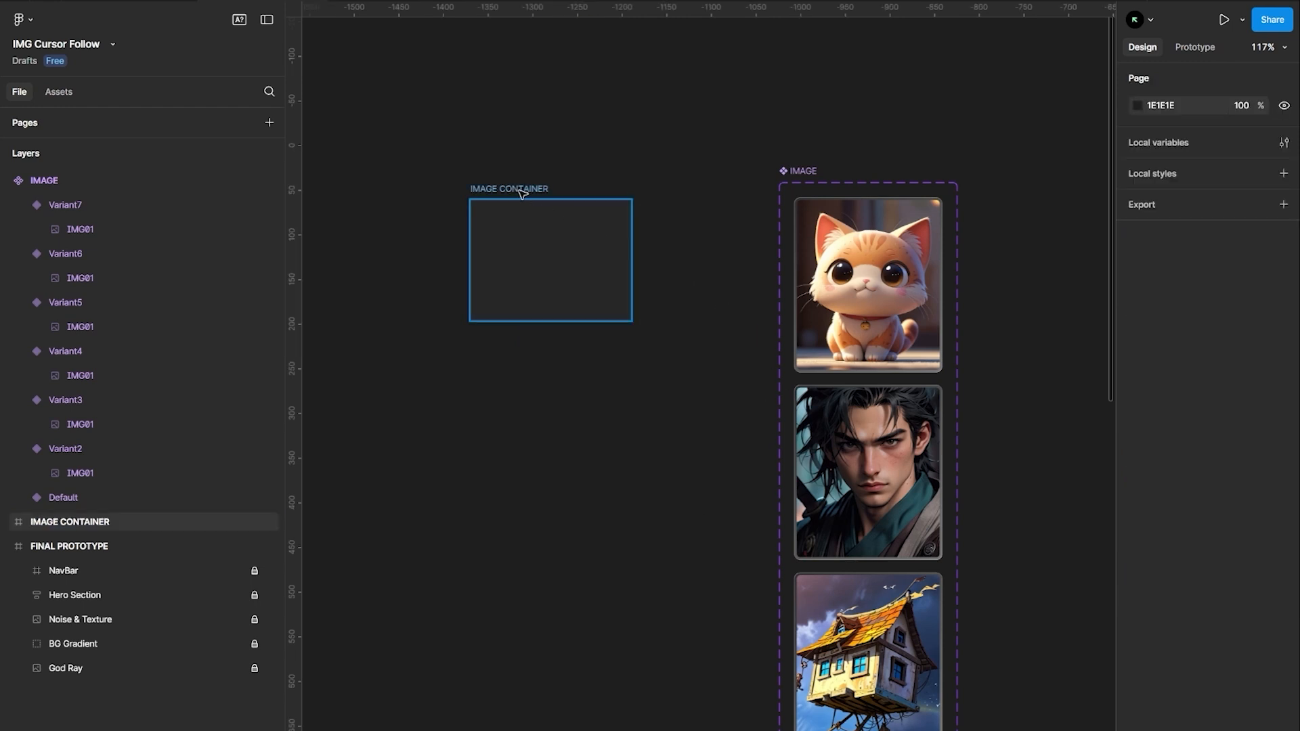
Duplicate the IMAGE component's Default variant as an instance and place it inside IMAGE CONTAINER
{"action": "left_click_drag", "start_coordinate": [522, 195], "coordinate": [541, 196]}
{"action": "left_click", "coordinate": [853, 287]}
{"action": "key", "text": "alt"}
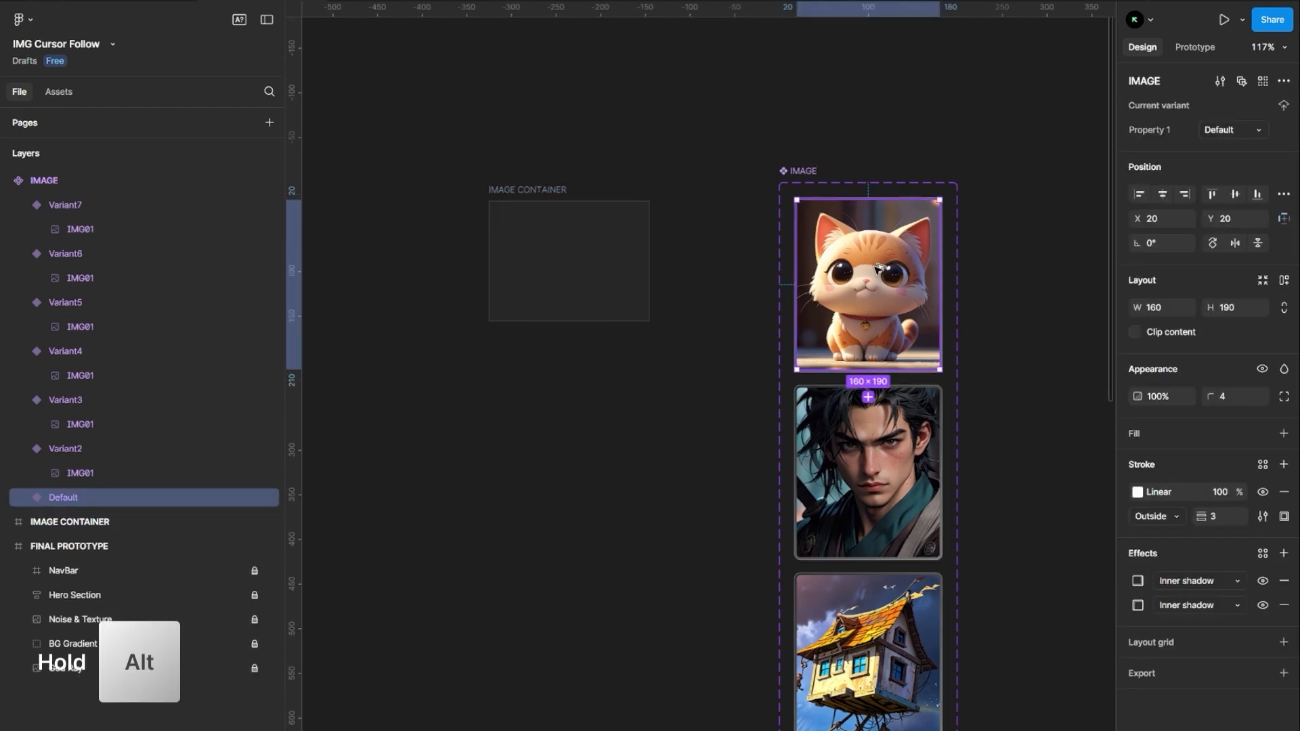
{"action": "left_click_drag", "start_coordinate": [878, 268], "coordinate": [601, 458]}
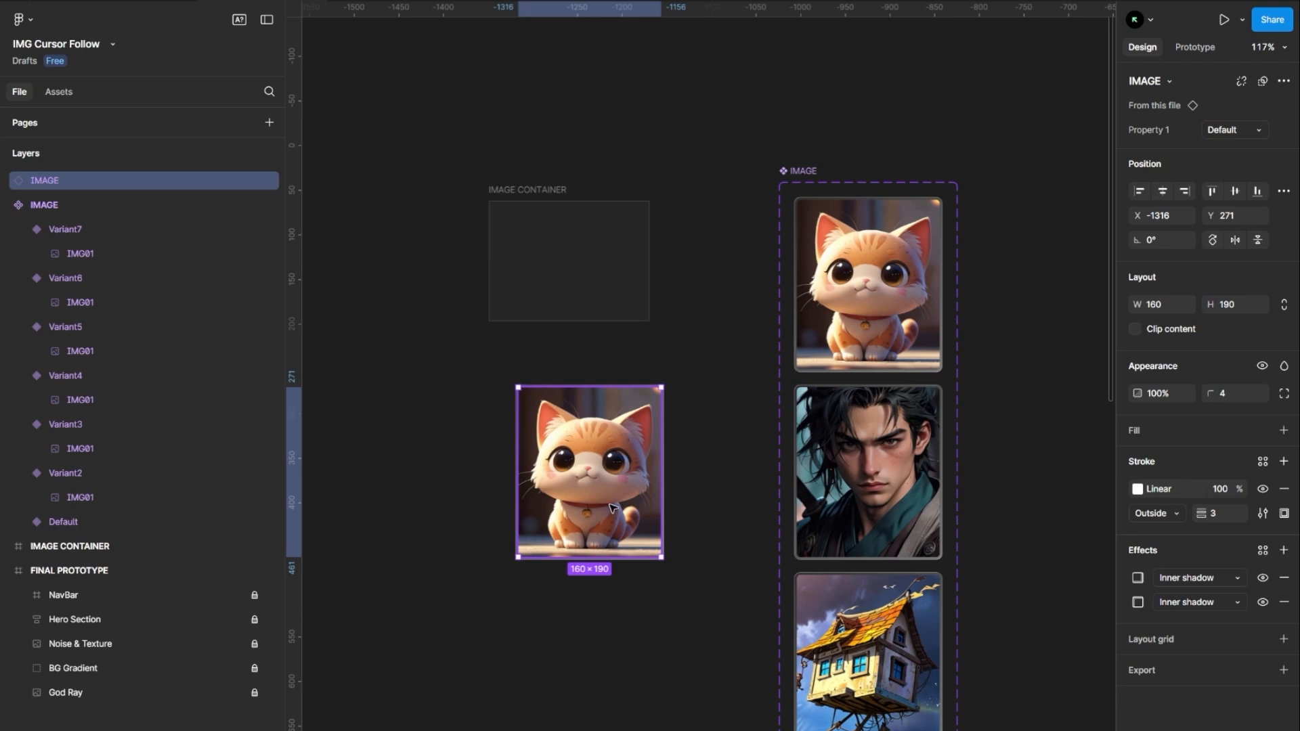
{"action": "left_click_drag", "start_coordinate": [611, 508], "coordinate": [590, 295]}
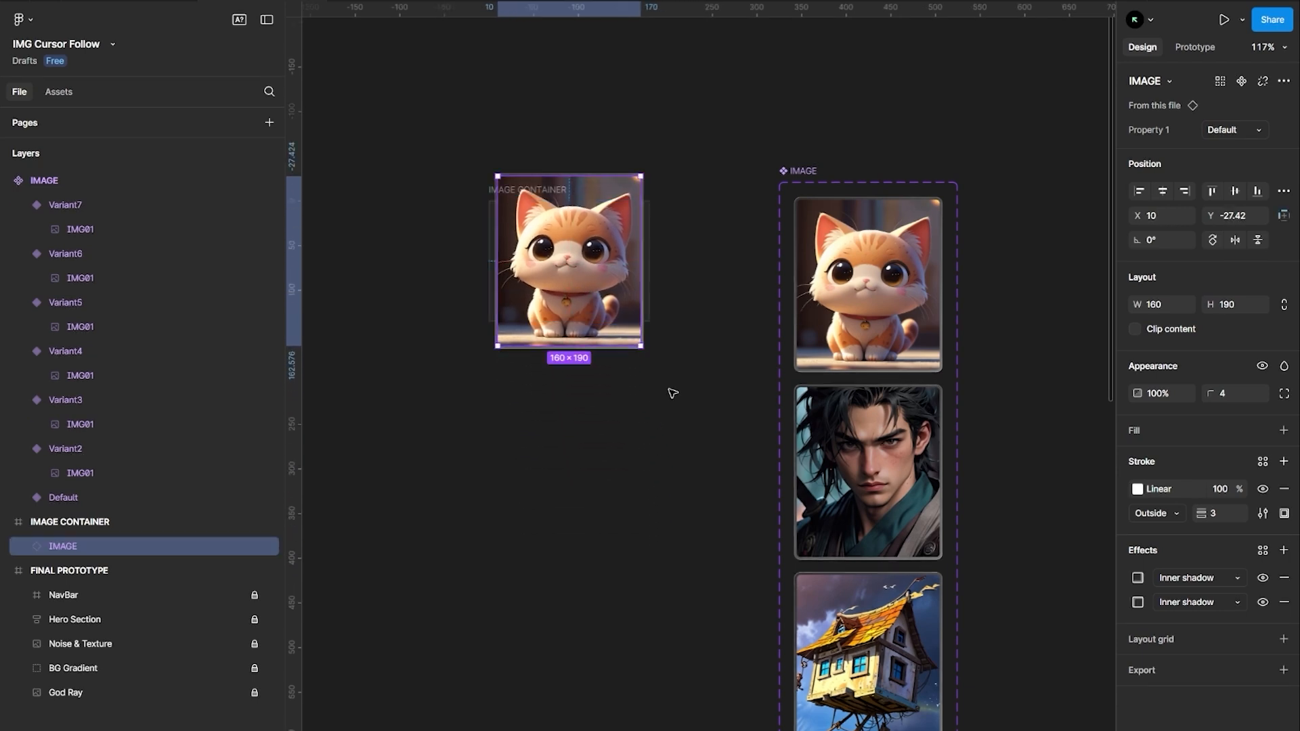
{"action": "left_click", "coordinate": [677, 427]}
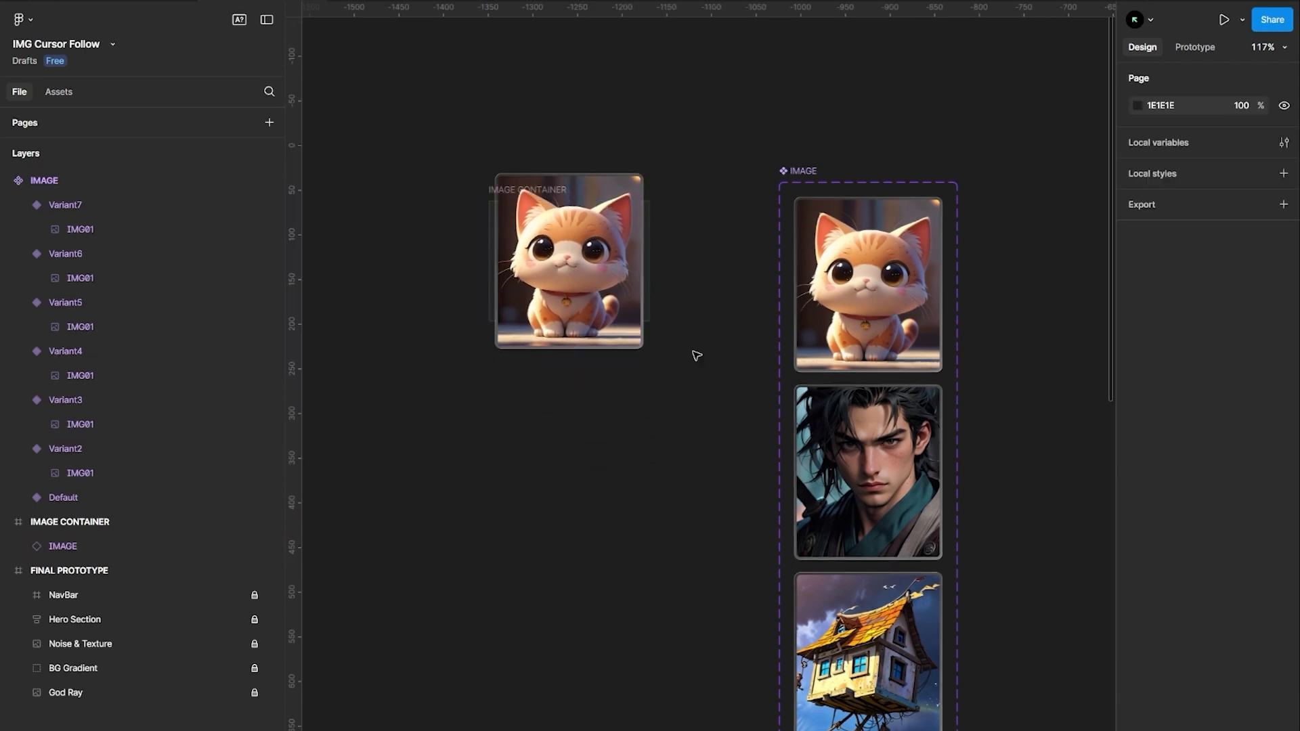
Turn IMAGE CONTAINER into a component and add a second variant, Variant2
{"action": "left_click", "coordinate": [498, 191]}
{"action": "left_click", "coordinate": [1240, 82]}
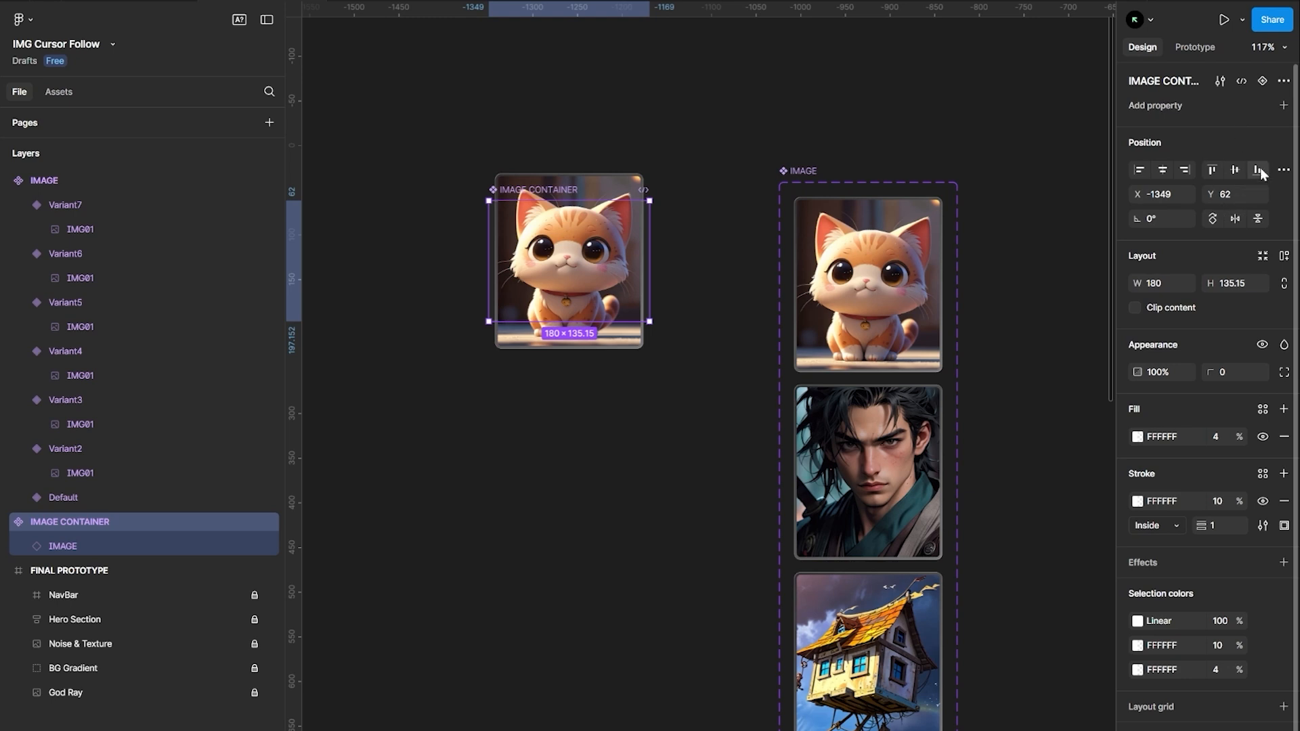
{"action": "left_click", "coordinate": [1263, 81]}
{"action": "left_click", "coordinate": [697, 354]}
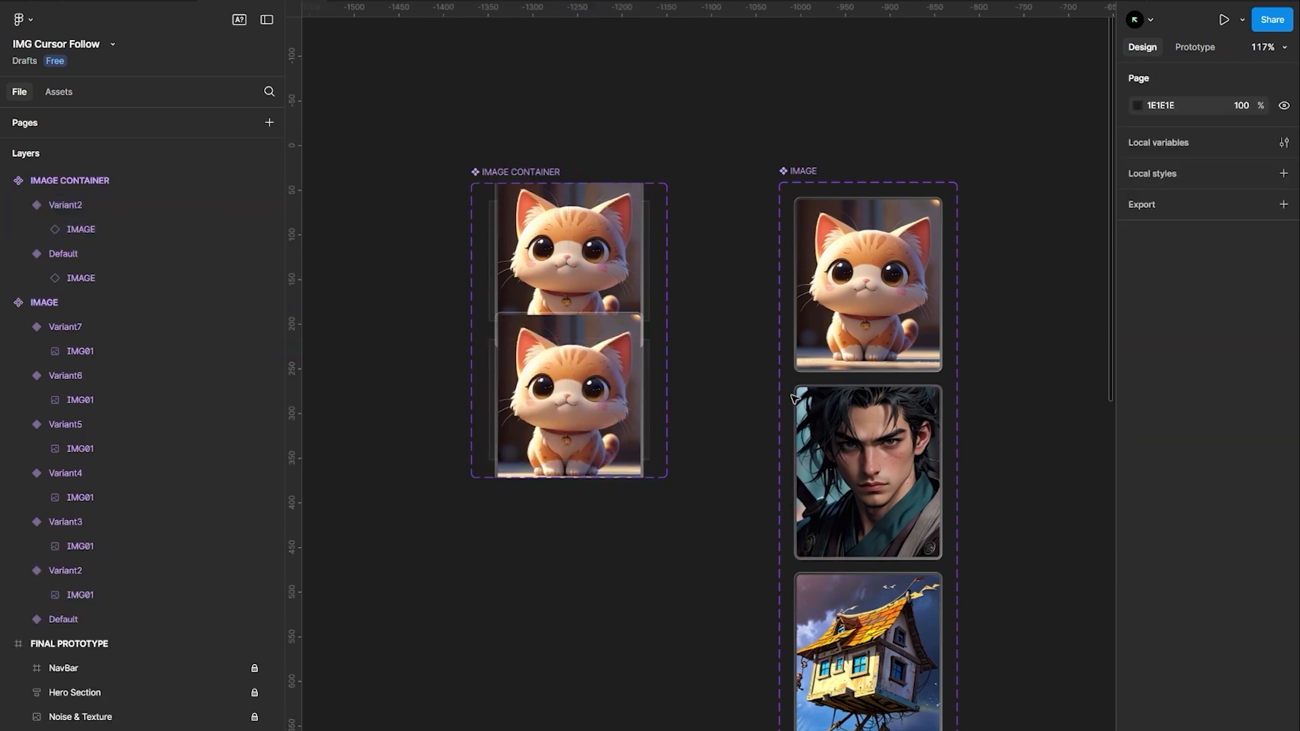
Scale the IMAGE instance inside the Default variant down to 0.1x with the Scale tool
{"action": "left_click", "coordinate": [588, 191]}
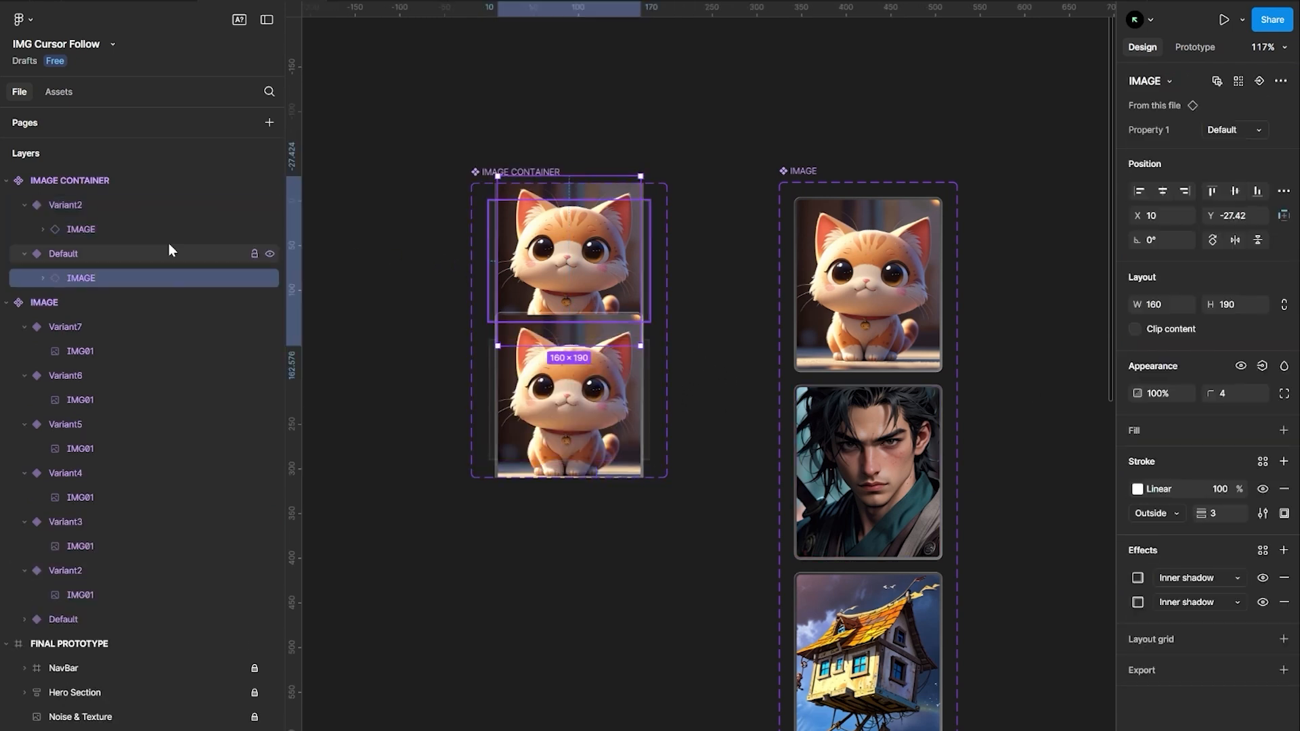
{"action": "scroll", "coordinate": [630, 230], "scroll_direction": "up", "scroll_amount": 2}
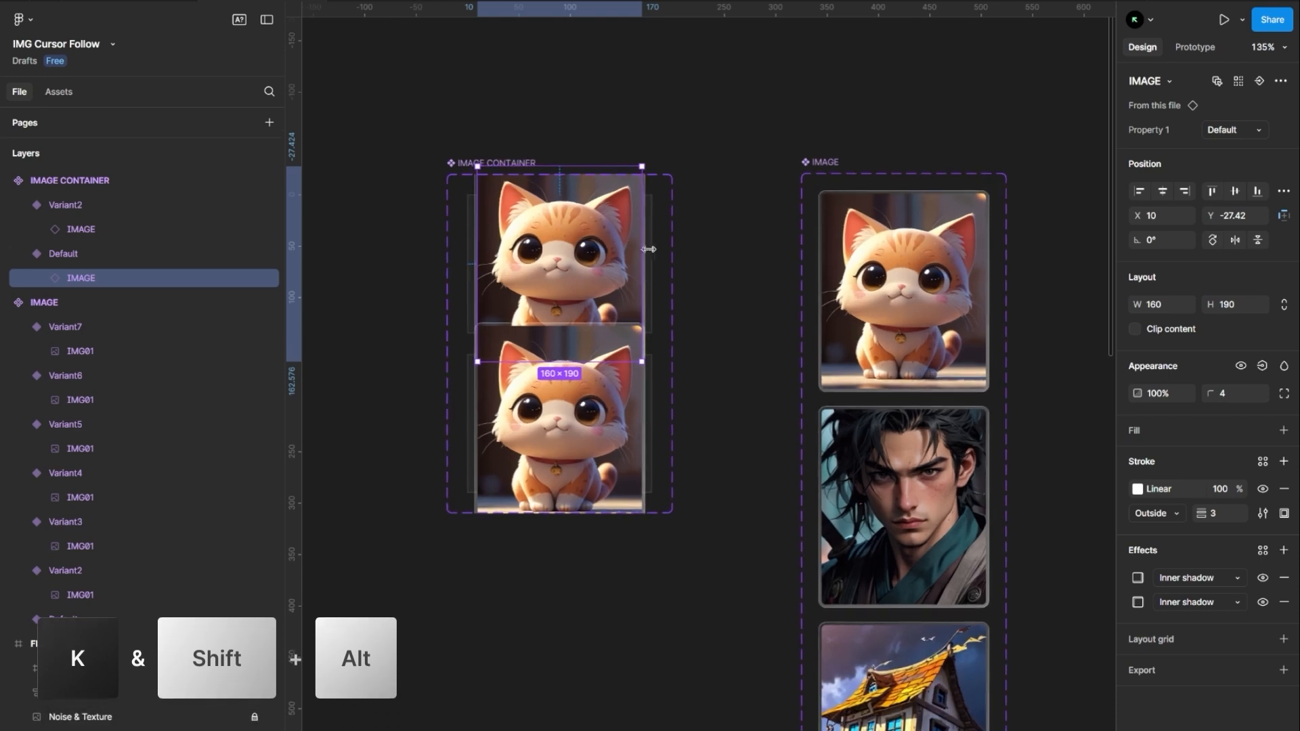
{"action": "key", "text": "k"}
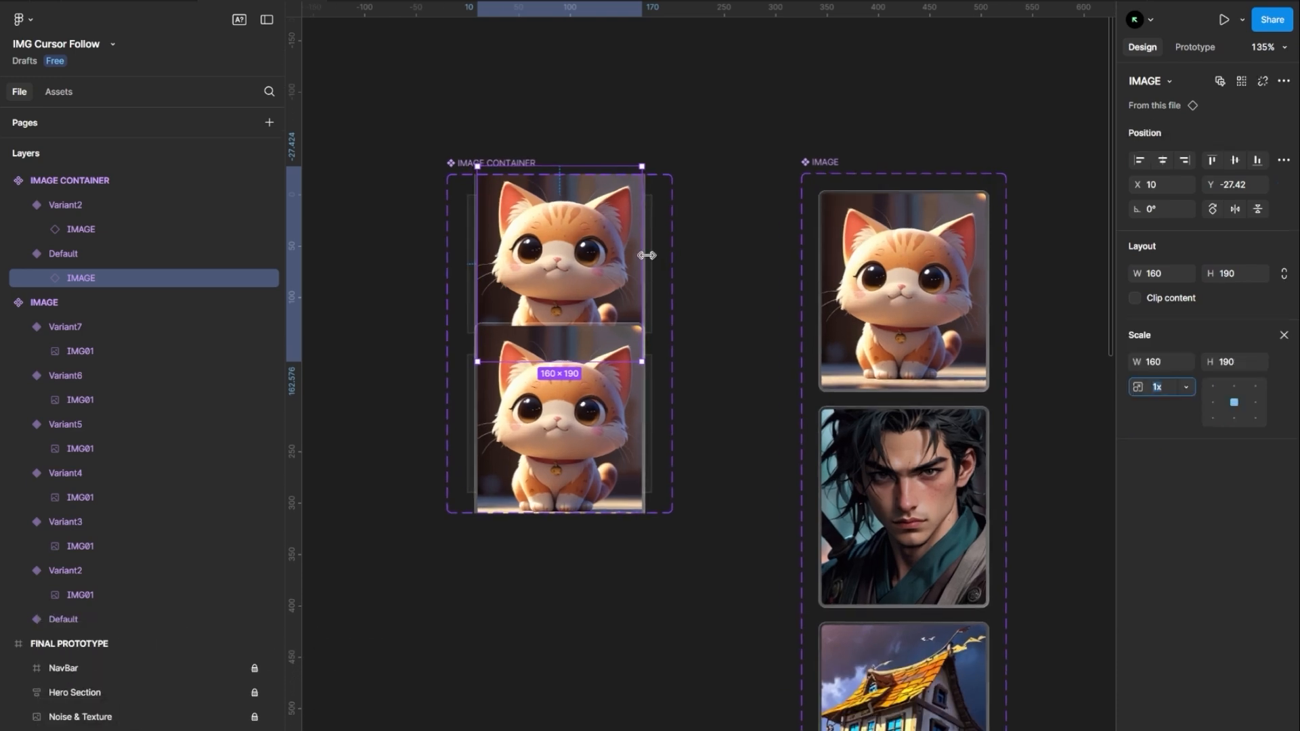
{"action": "left_click_drag", "start_coordinate": [645, 250], "coordinate": [567, 256]}
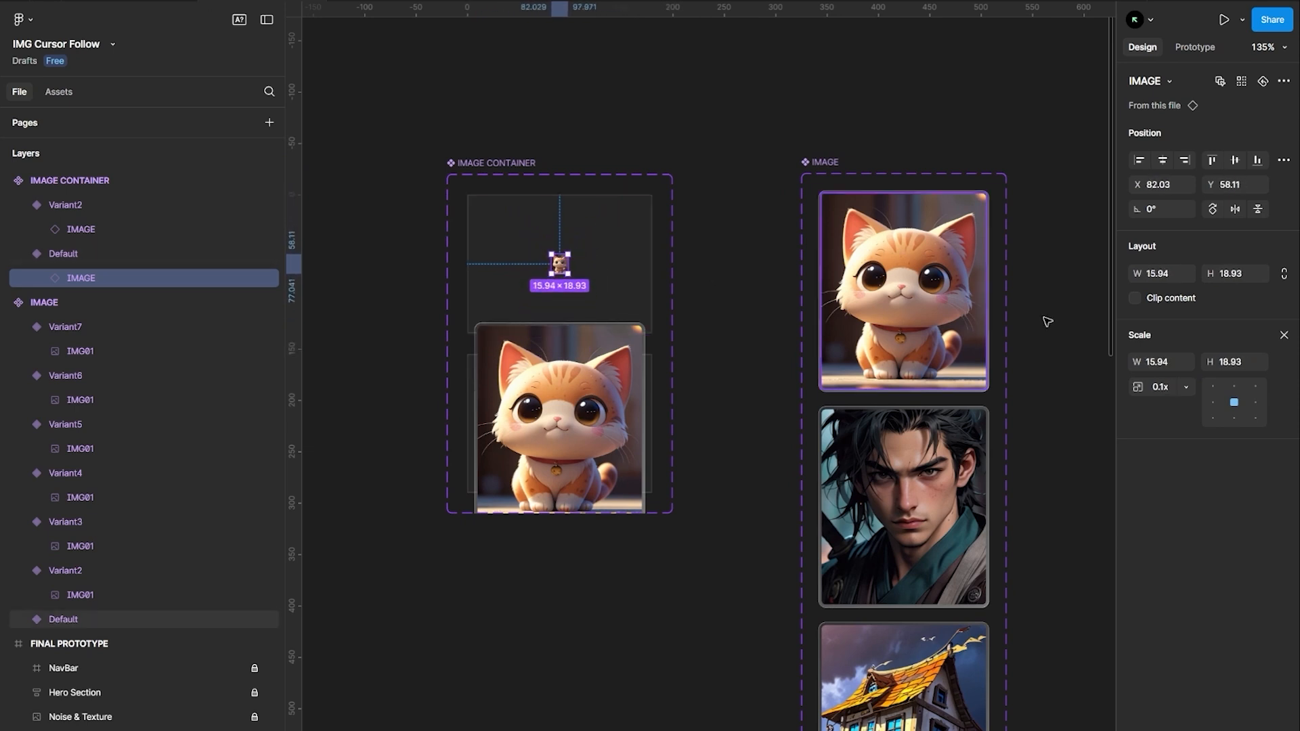
{"action": "left_click", "coordinate": [1283, 336]}
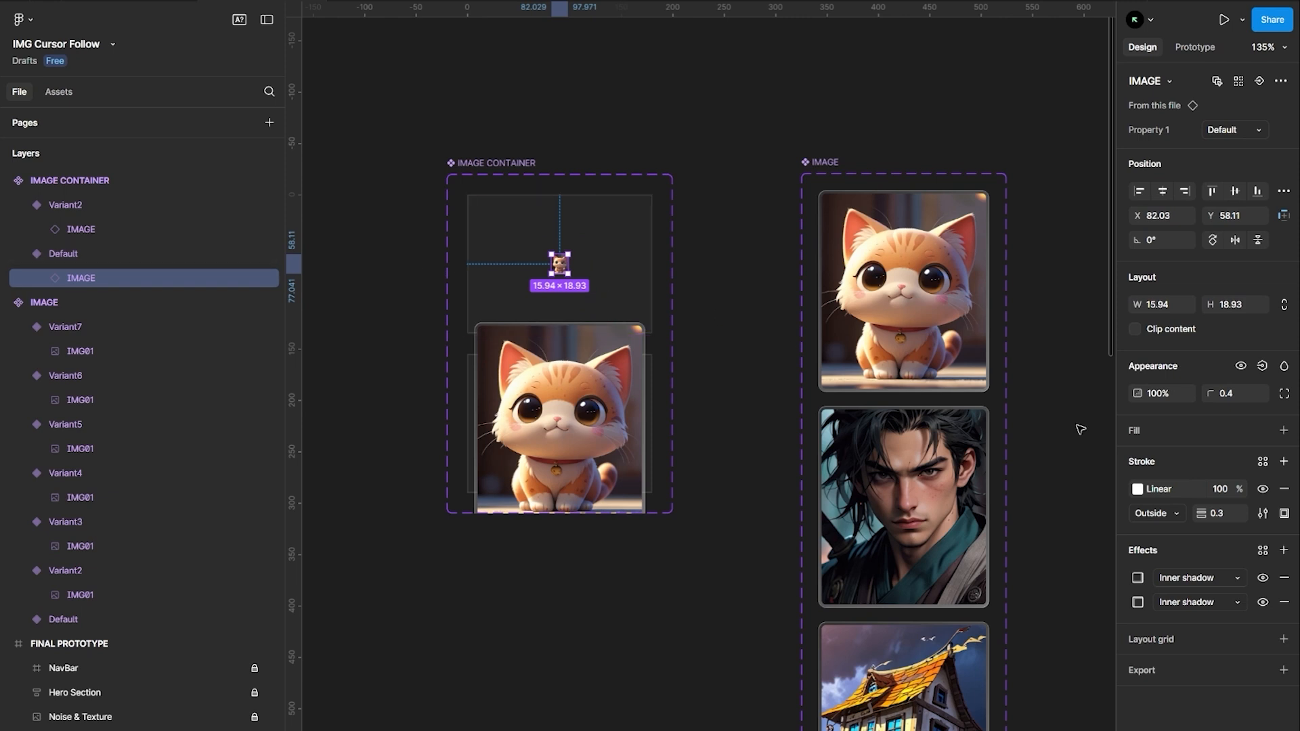
{"action": "type", "text": "0"}
{"action": "key", "text": "Return"}
In prototype mode, connect the Default variant to Variant2 with a Mouse leave trigger
{"action": "left_click", "coordinate": [754, 281]}
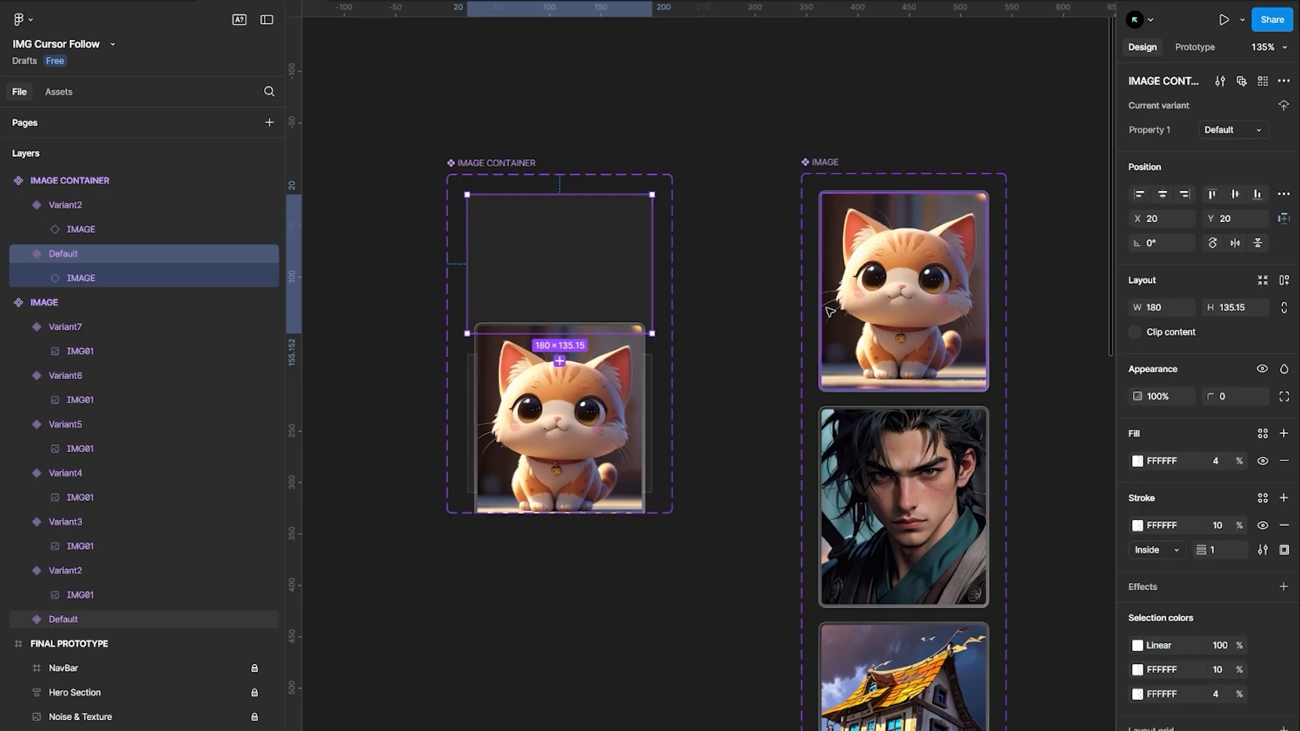
{"action": "left_click", "coordinate": [1195, 47]}
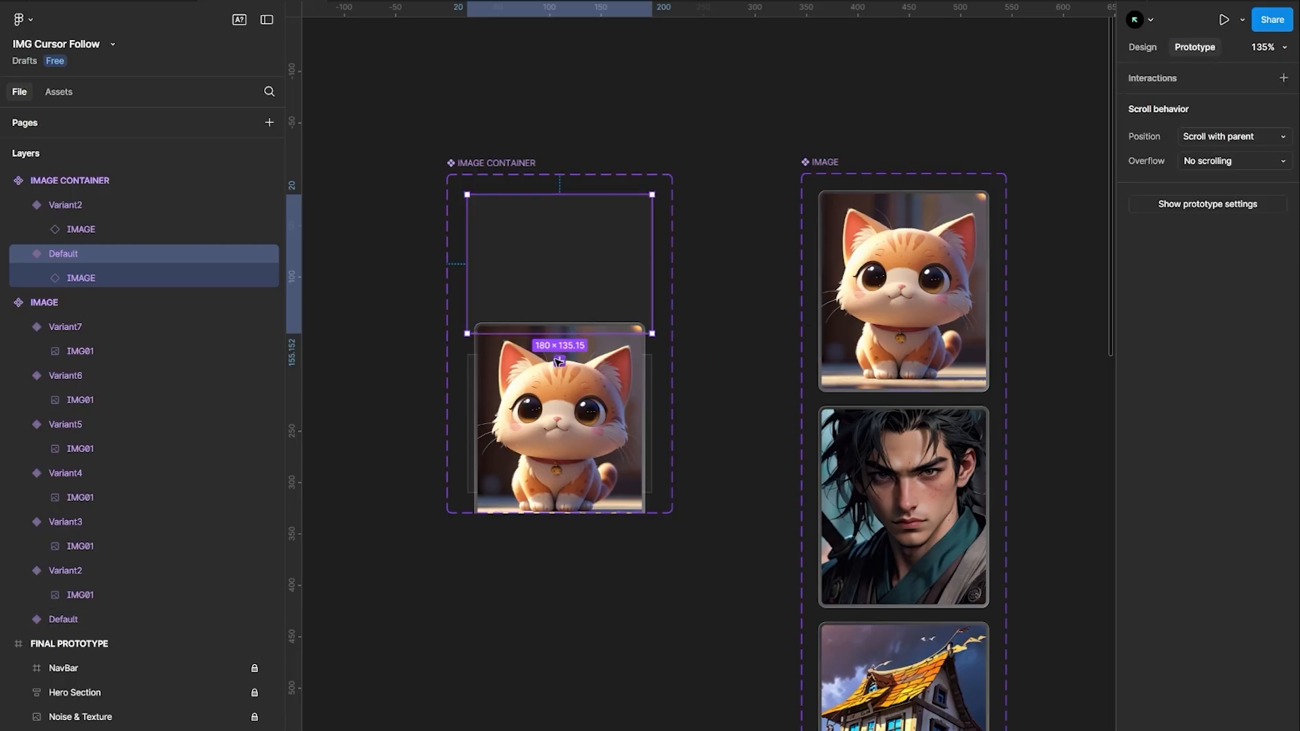
{"action": "scroll", "coordinate": [558, 345], "scroll_direction": "up", "scroll_amount": 3}
{"action": "left_click_drag", "start_coordinate": [562, 321], "coordinate": [743, 108]}
{"action": "left_click", "coordinate": [581, 425]}
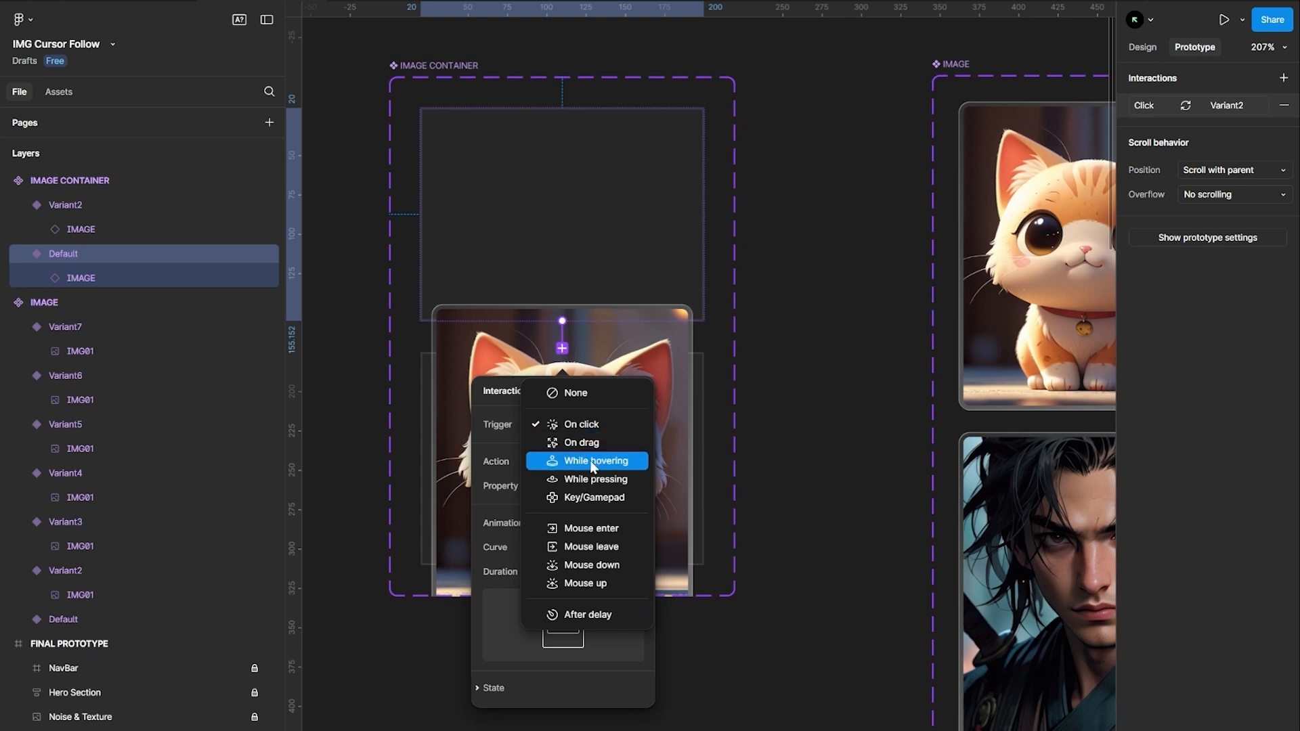
{"action": "left_click", "coordinate": [591, 547]}
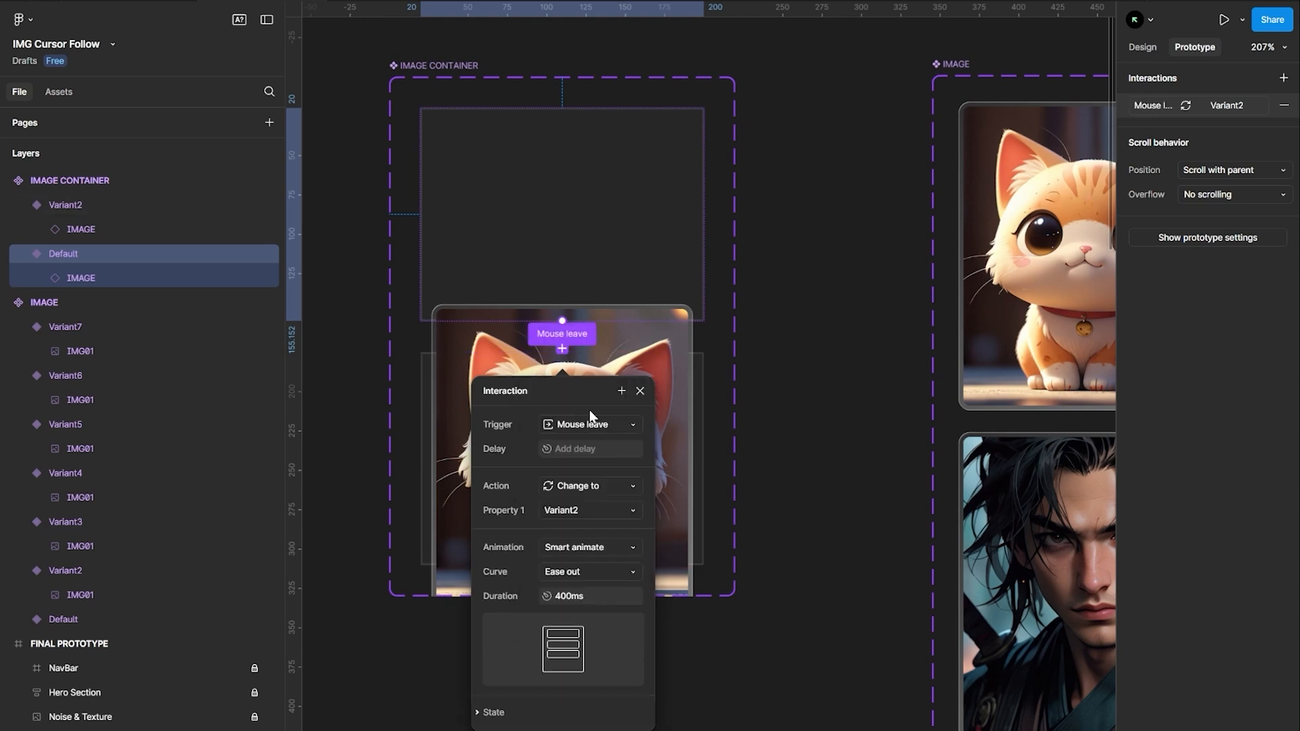
Set the Default-to-Variant2 interaction's curve to a custom bezier and close the interaction panel
{"action": "left_click_drag", "start_coordinate": [583, 390], "coordinate": [815, 230]}
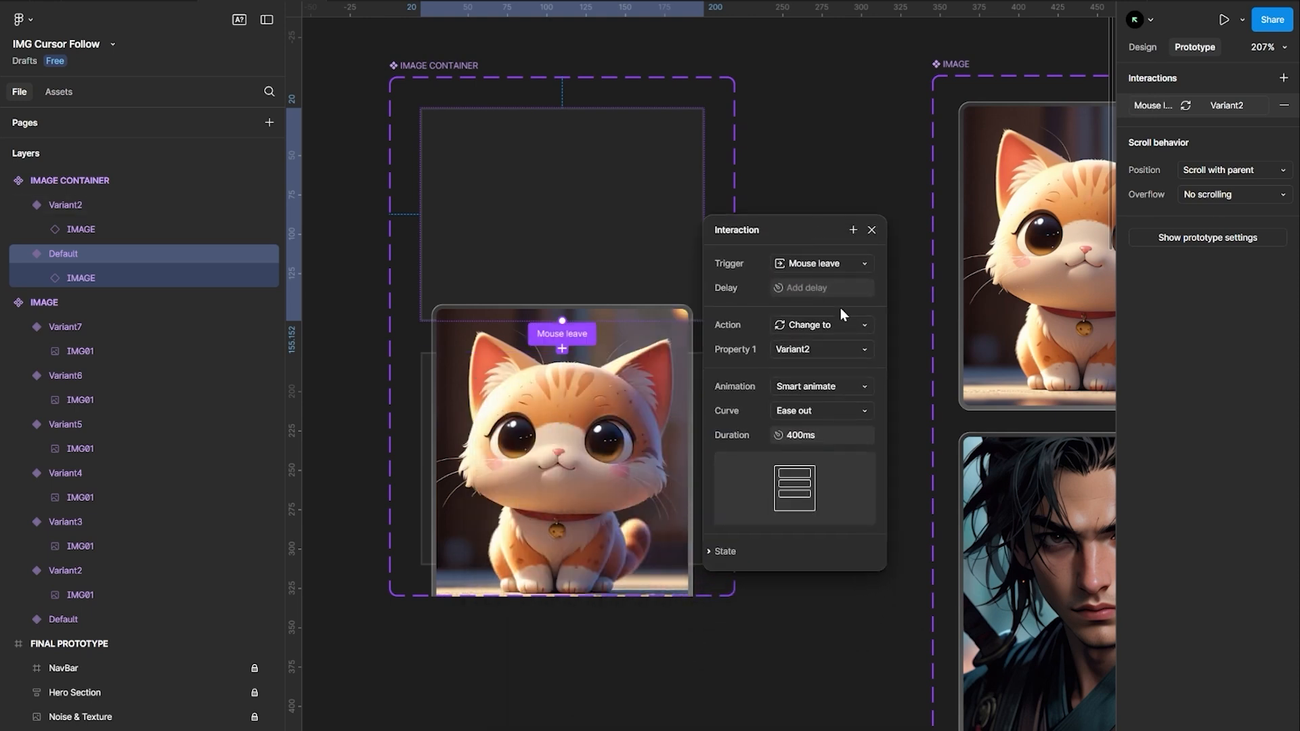
{"action": "left_click", "coordinate": [822, 414]}
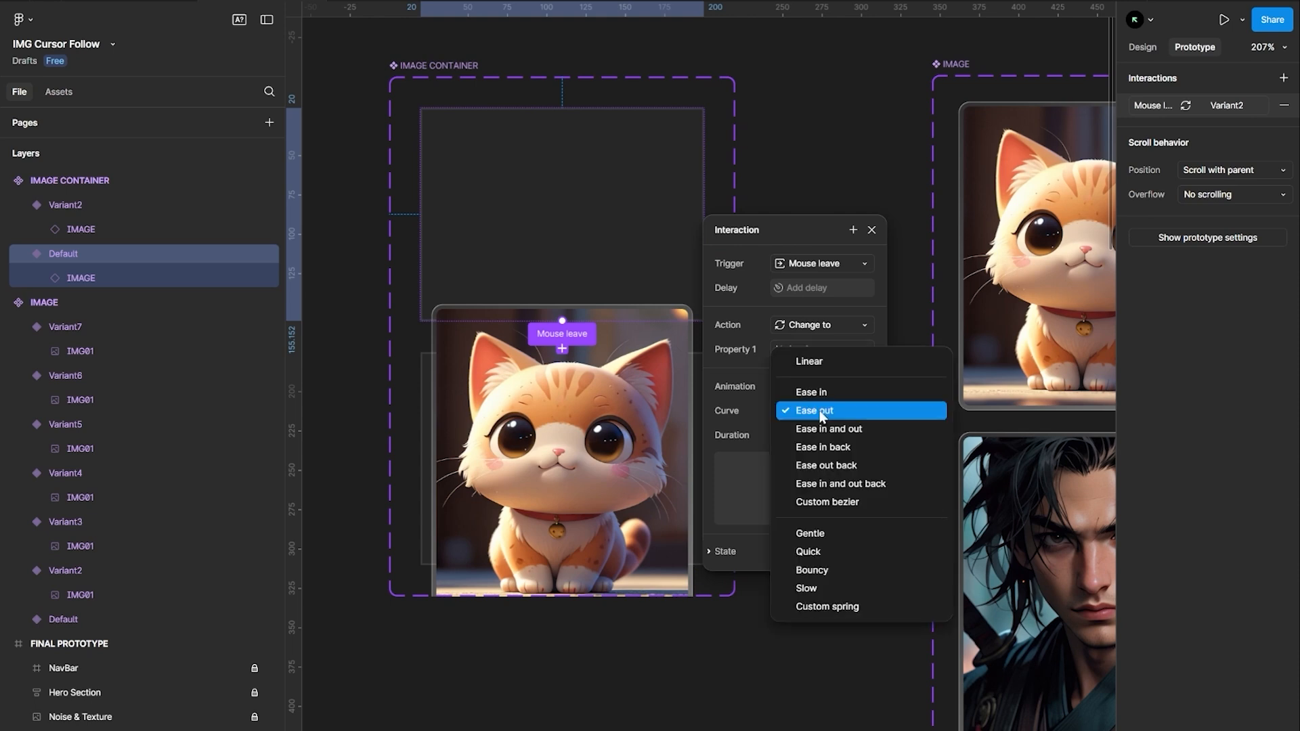
{"action": "left_click", "coordinate": [840, 504]}
{"action": "left_click_drag", "start_coordinate": [757, 453], "coordinate": [796, 452]}
{"action": "left_click", "coordinate": [871, 229]}
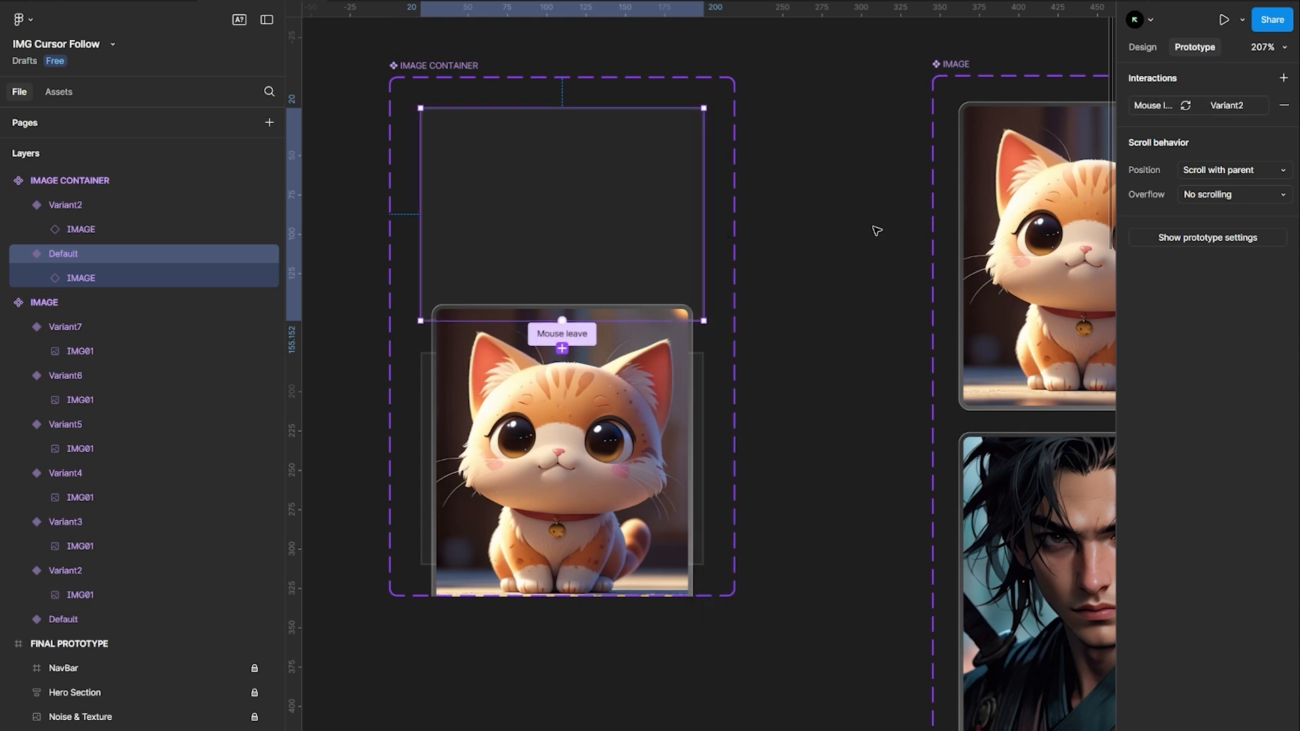
Connect Variant2 back to the Default variant using an After delay trigger
{"action": "left_click", "coordinate": [698, 406]}
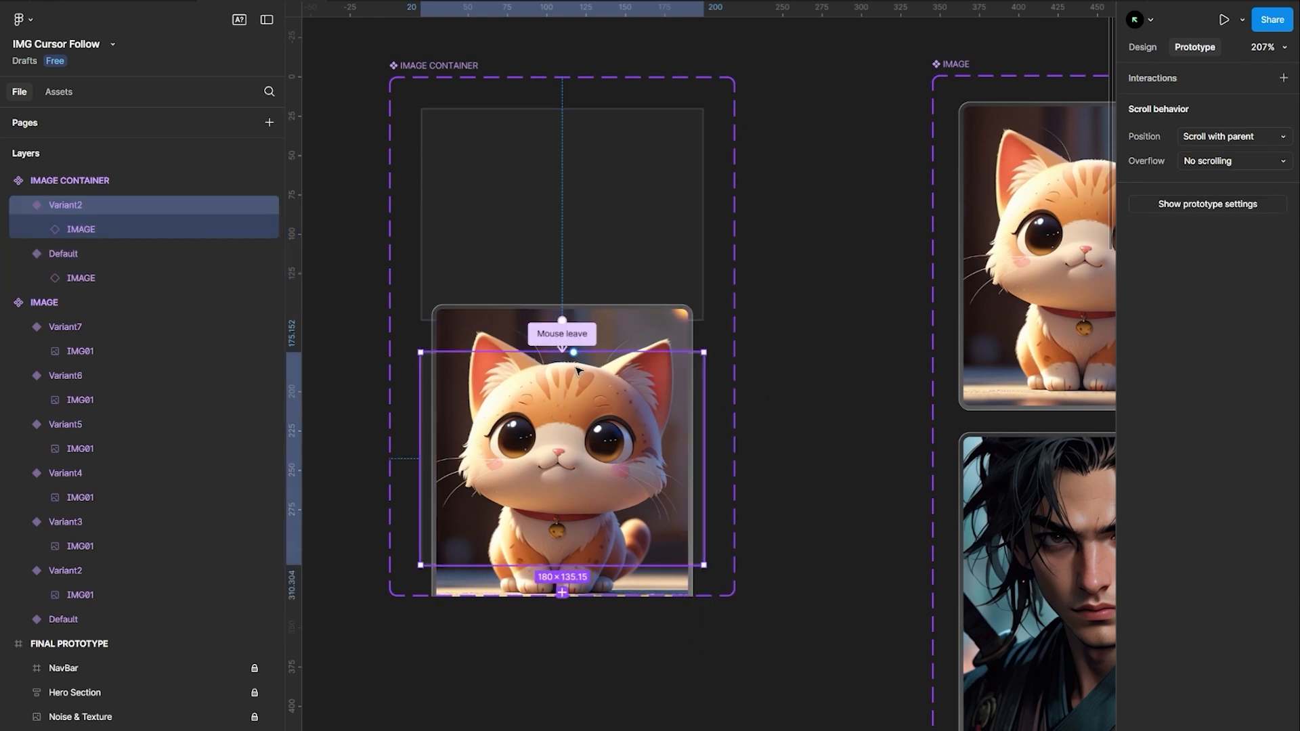
{"action": "left_click_drag", "start_coordinate": [559, 321], "coordinate": [565, 210]}
{"action": "left_click_drag", "start_coordinate": [698, 371], "coordinate": [829, 242]}
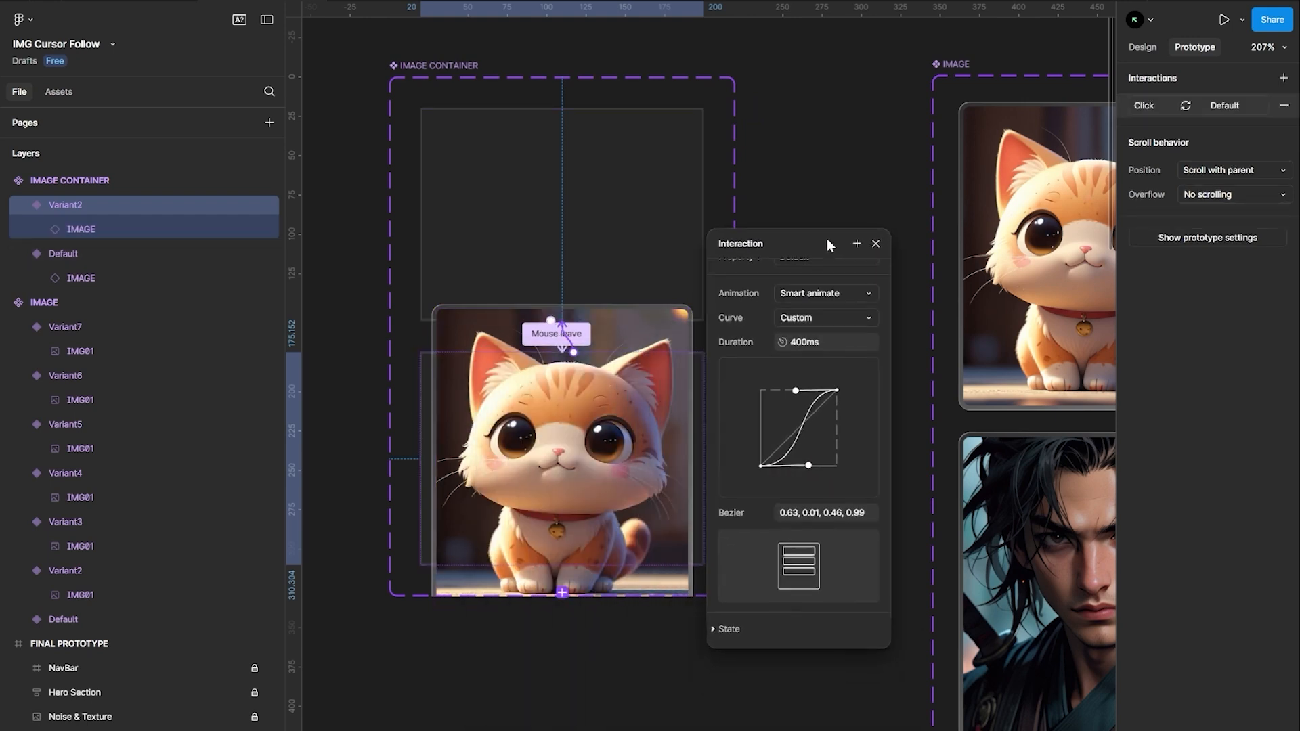
{"action": "scroll", "coordinate": [819, 271], "scroll_direction": "up", "scroll_amount": 2}
{"action": "left_click", "coordinate": [814, 277]}
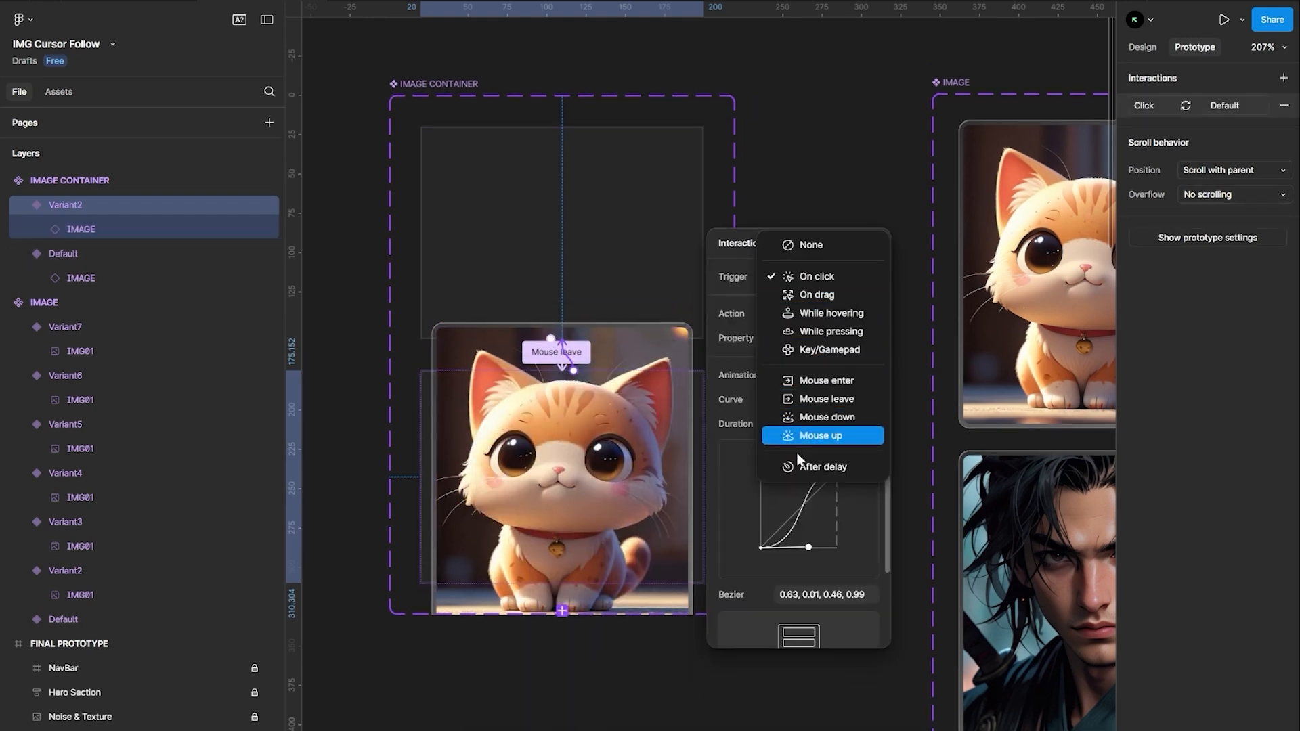
{"action": "left_click", "coordinate": [822, 466]}
Set the After delay interaction's delay to 100ms and duration to 300ms, then close the panel
{"action": "left_click", "coordinate": [821, 300]}
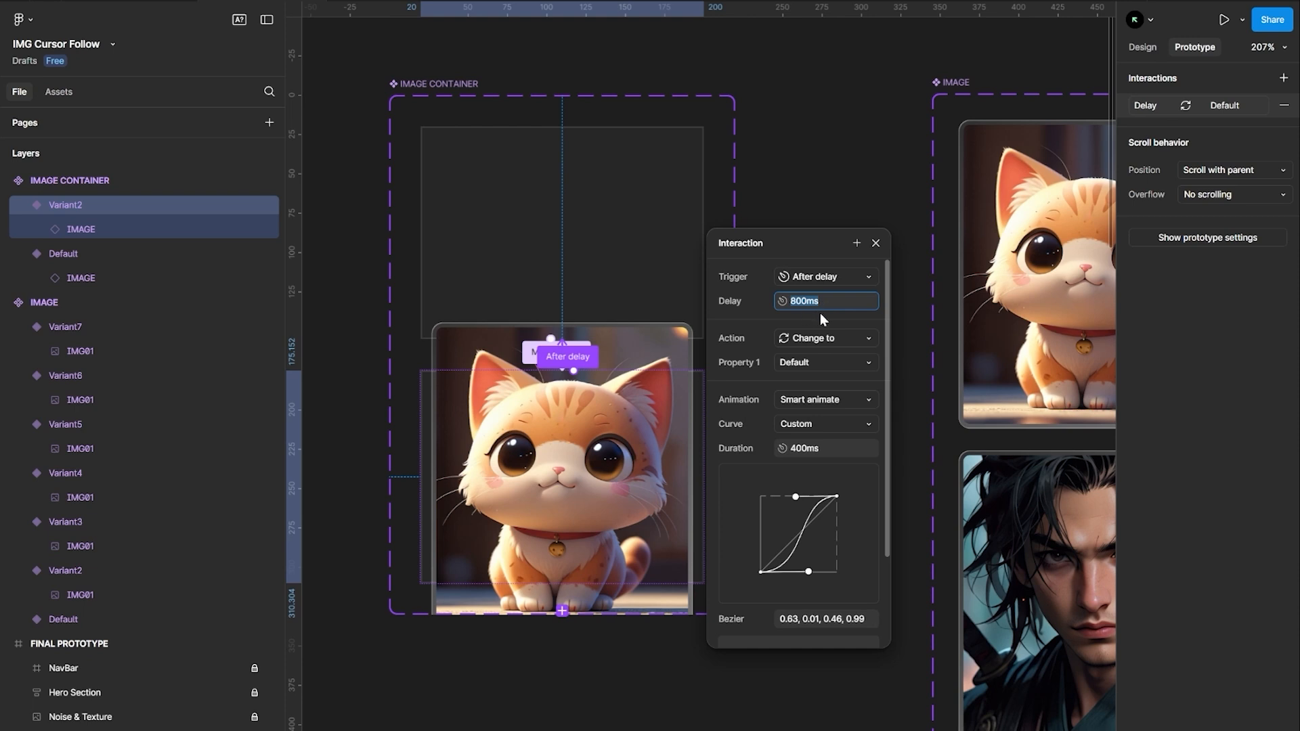
{"action": "type", "text": "100"}
{"action": "key", "text": "Return"}
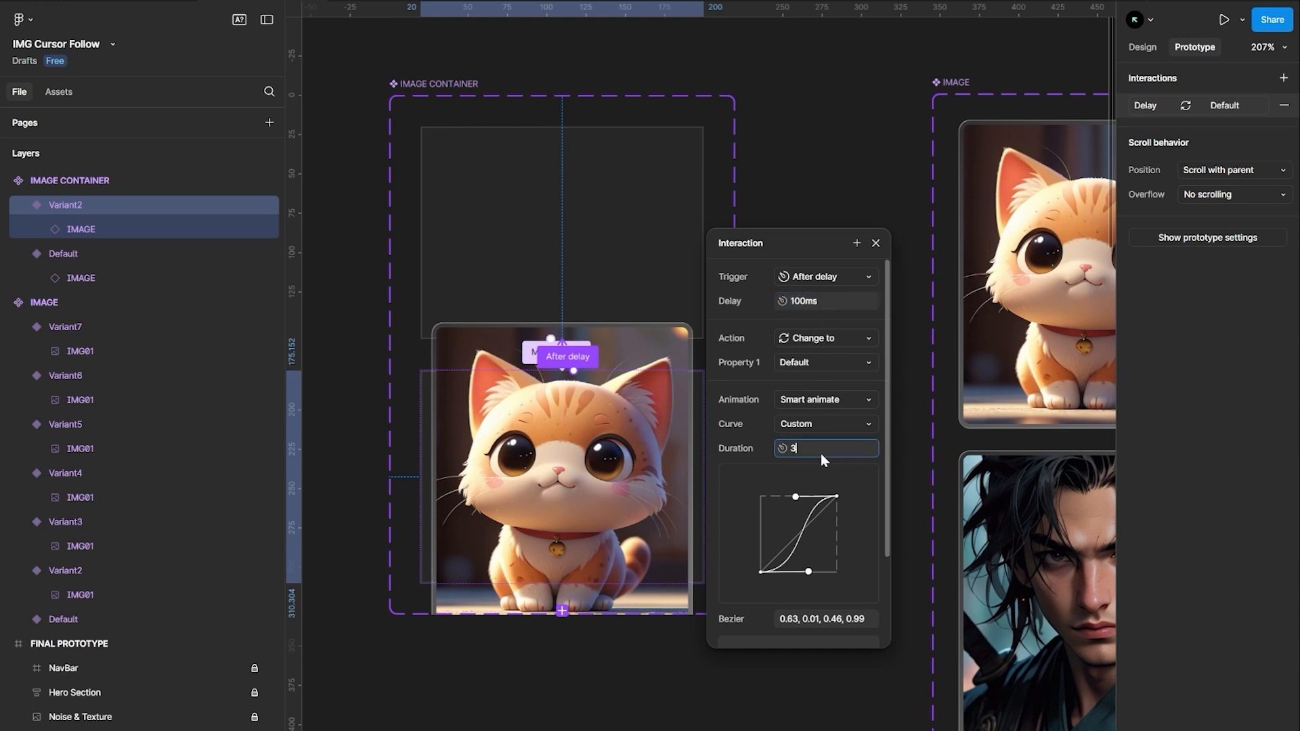
{"action": "key", "text": "Return"}
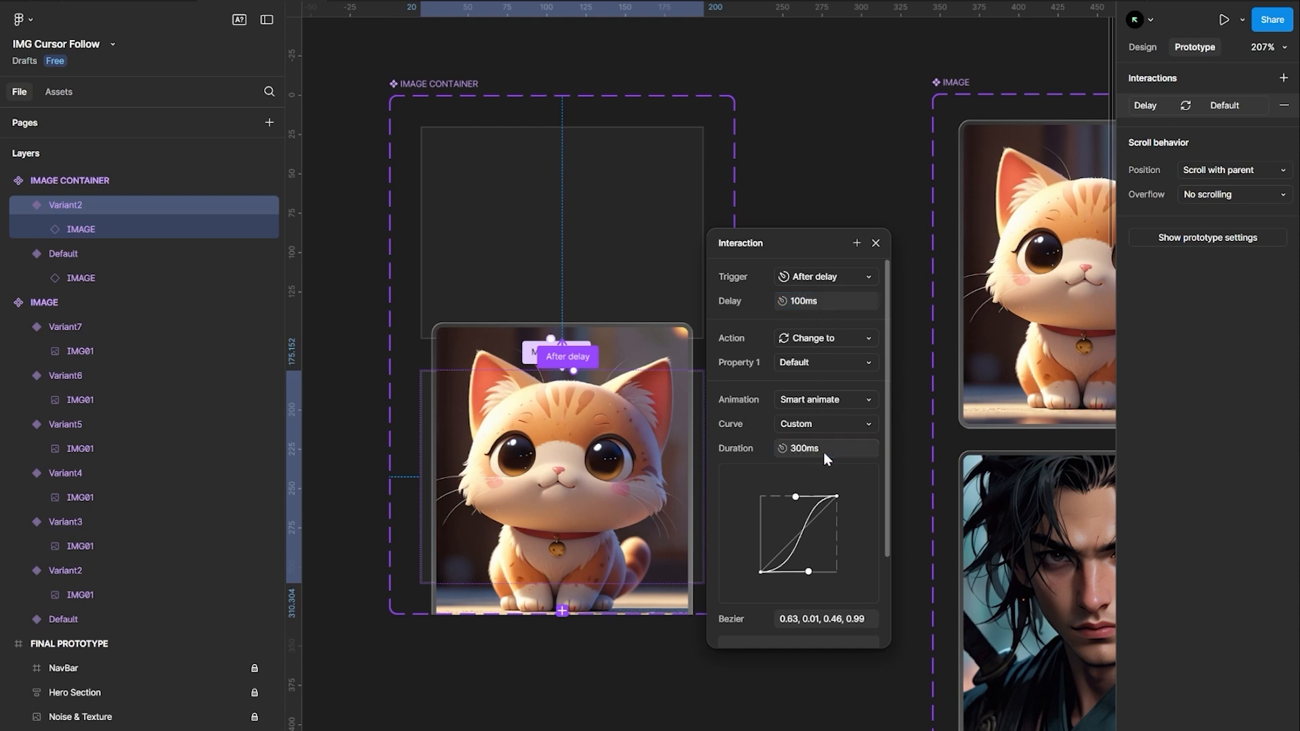
{"action": "left_click", "coordinate": [880, 241]}
{"action": "left_click", "coordinate": [860, 241]}
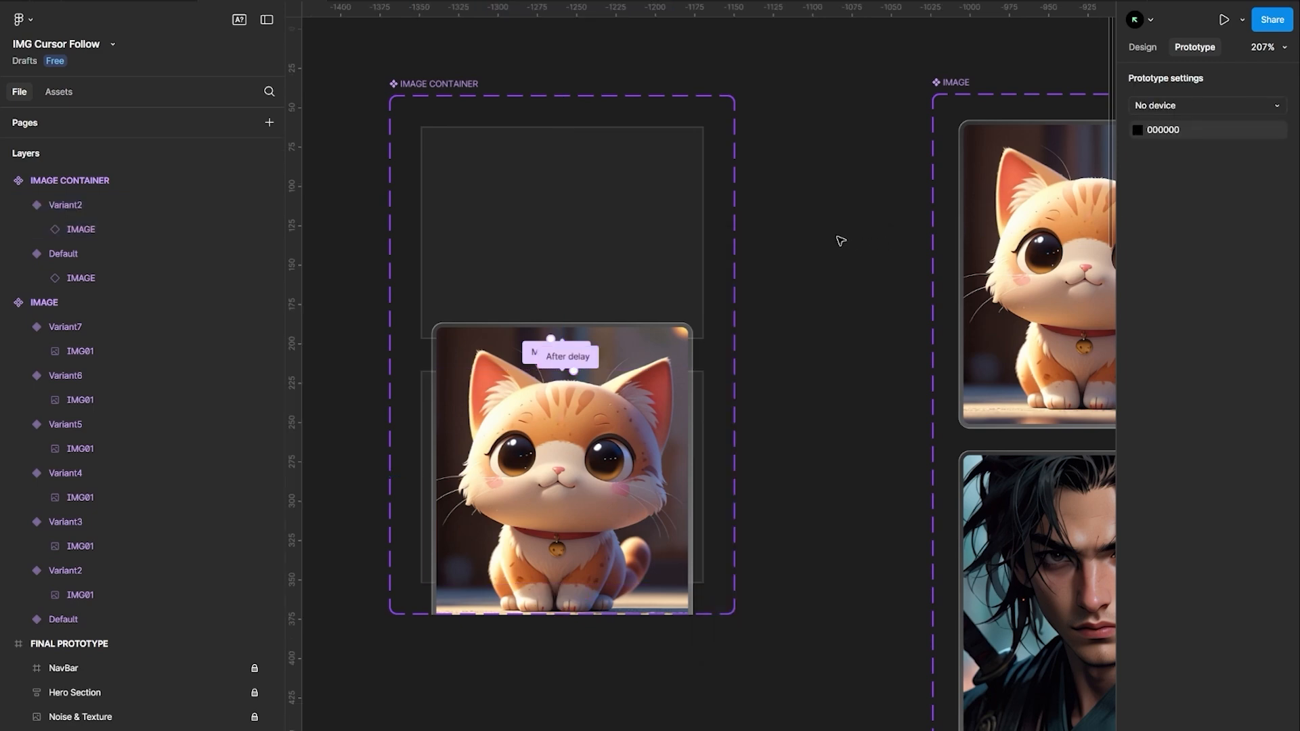
Draw a frame about 233 × 330 below IMAGE CONTAINER and give it a dark 101010 fill
{"action": "scroll", "coordinate": [818, 371], "scroll_direction": "down", "scroll_amount": 6}
{"action": "scroll", "coordinate": [798, 378], "scroll_direction": "up", "scroll_amount": 1}
{"action": "key", "text": "f"}
{"action": "left_click_drag", "start_coordinate": [628, 354], "coordinate": [818, 623]}
{"action": "left_click_drag", "start_coordinate": [753, 492], "coordinate": [737, 514]}
{"action": "key", "text": "shift+e"}
{"action": "left_click", "coordinate": [1138, 409]}
{"action": "left_click_drag", "start_coordinate": [988, 515], "coordinate": [908, 587]}
{"action": "left_click", "coordinate": [599, 285]}
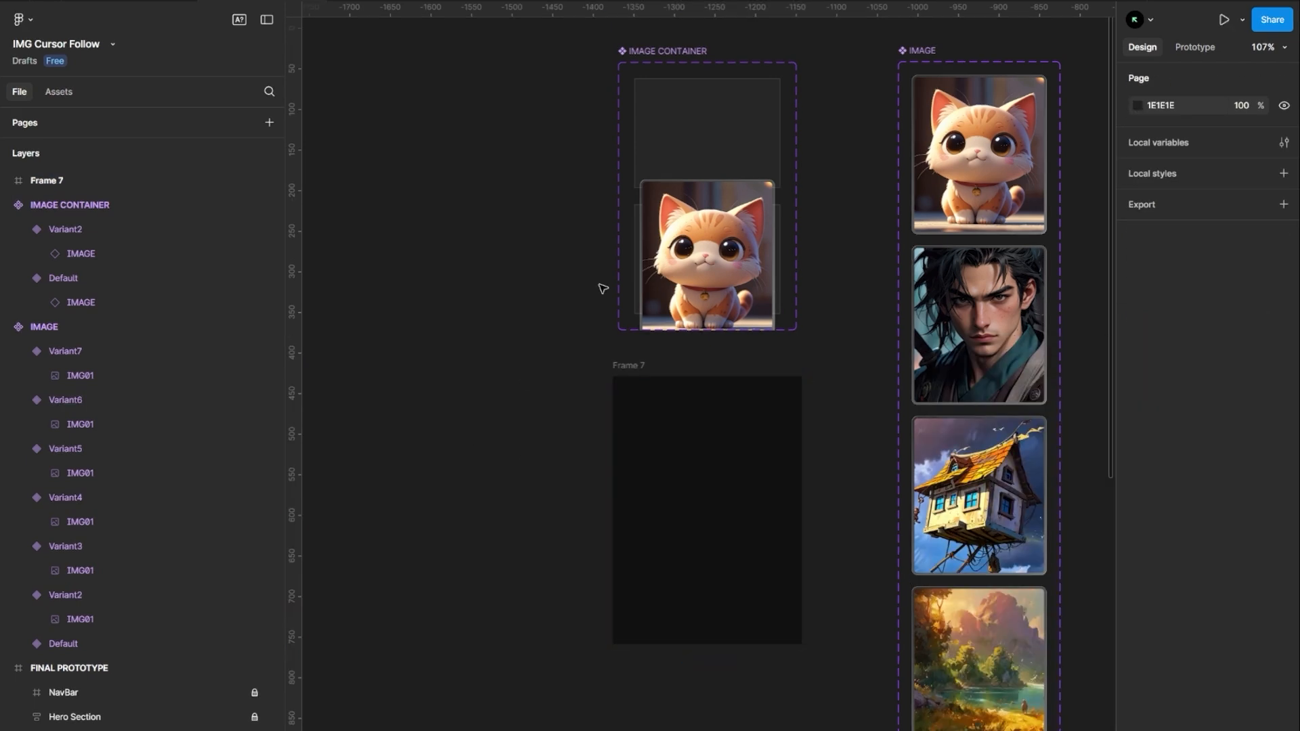
Place an instance of the IMAGE CONTAINER component inside Frame 7
{"action": "left_click", "coordinate": [704, 149]}
{"action": "left_click_drag", "start_coordinate": [703, 132], "coordinate": [547, 159]}
{"action": "left_click_drag", "start_coordinate": [701, 504], "coordinate": [729, 495]}
Preview Frame 7 in the prototype preview window, then close it
{"action": "left_click", "coordinate": [670, 419]}
{"action": "left_click", "coordinate": [633, 366]}
{"action": "key", "text": "shift+space"}
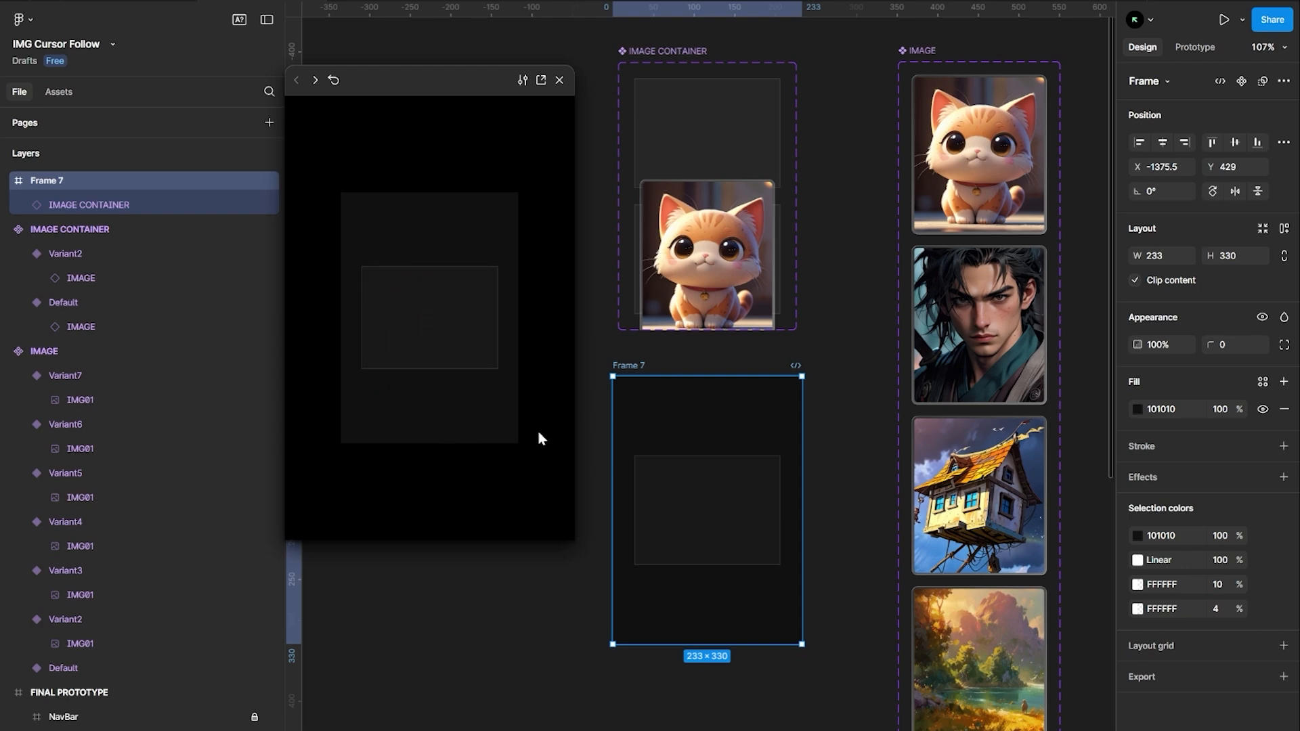
{"action": "left_click", "coordinate": [559, 80]}
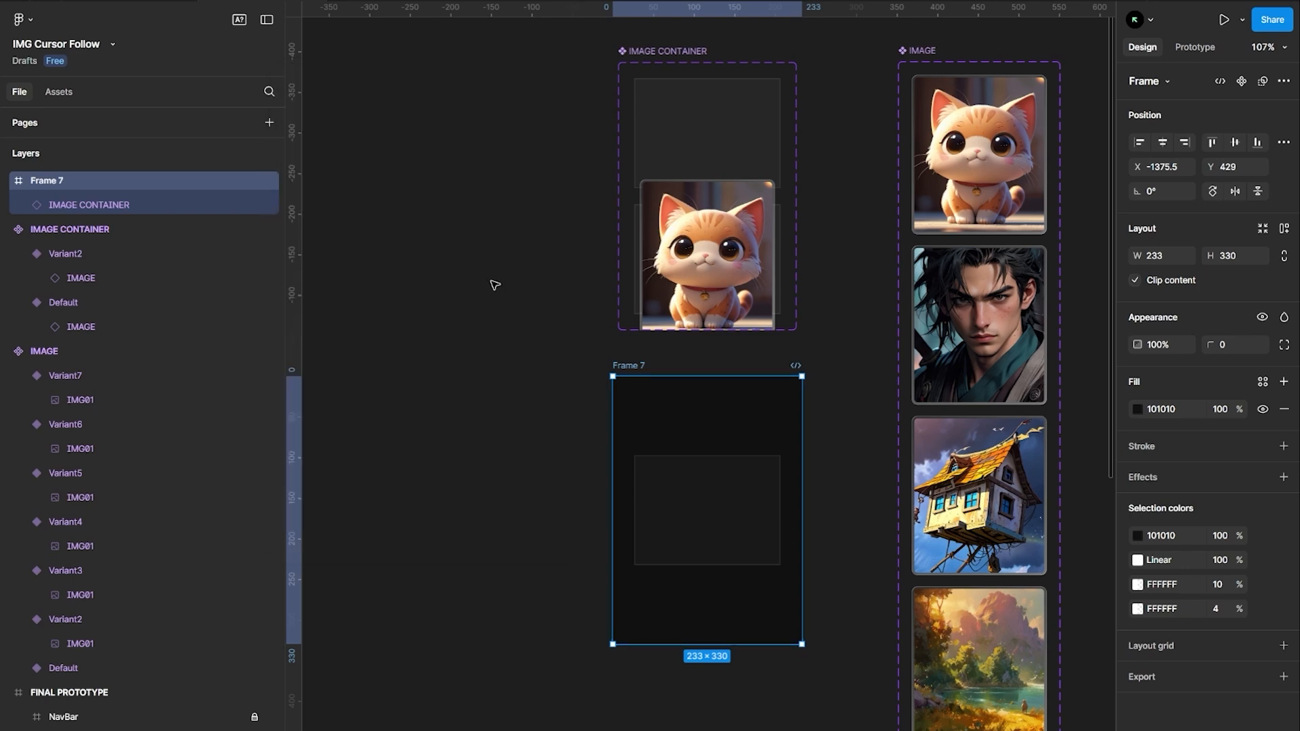
Drag a new IMAGE CONTAINER instance onto the canvas beside the FINAL PROTOTYPE frame
{"action": "scroll", "coordinate": [593, 364], "scroll_direction": "down", "scroll_amount": 2}
{"action": "left_click", "coordinate": [530, 372]}
{"action": "scroll", "coordinate": [530, 369], "scroll_direction": "right", "scroll_amount": 4}
{"action": "scroll", "coordinate": [531, 362], "scroll_direction": "down", "scroll_amount": 5}
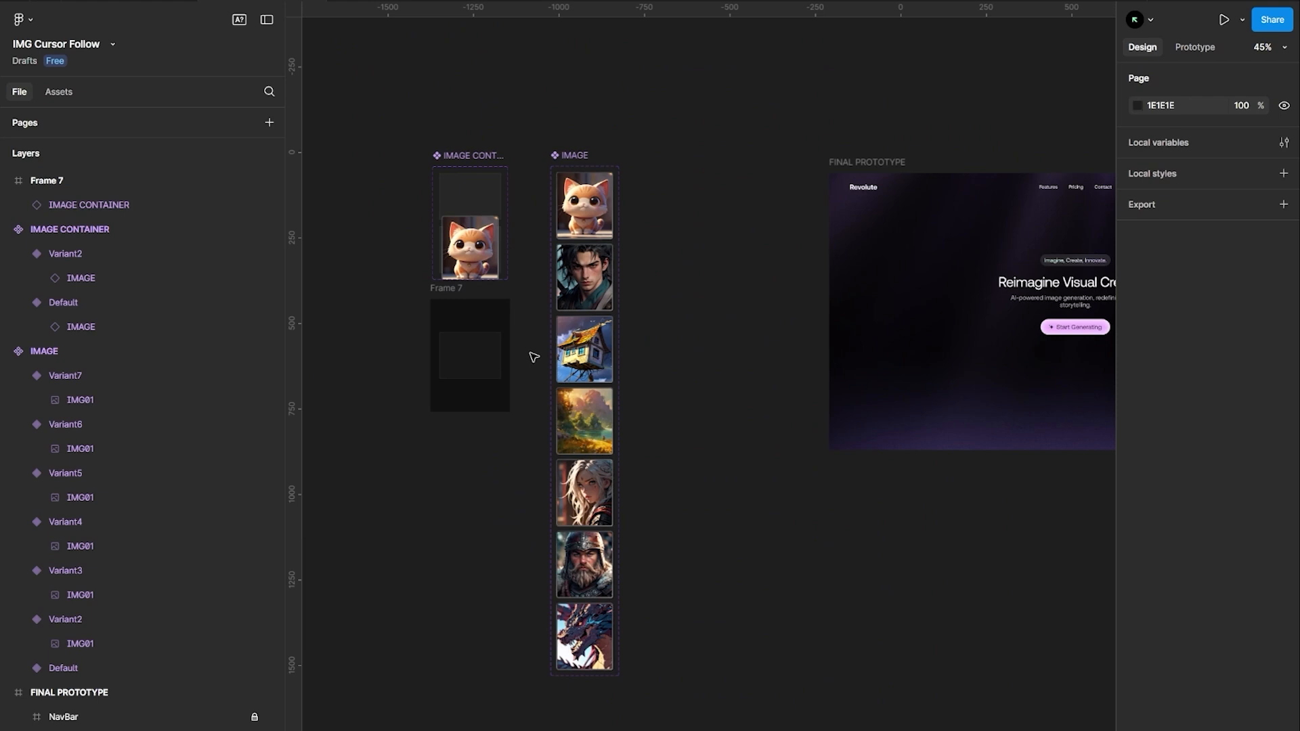
{"action": "left_click", "coordinate": [472, 194]}
{"action": "scroll", "coordinate": [683, 202], "scroll_direction": "right", "scroll_amount": 2}
{"action": "scroll", "coordinate": [646, 195], "scroll_direction": "down", "scroll_amount": 2}
{"action": "left_click_drag", "start_coordinate": [428, 167], "coordinate": [597, 191]}
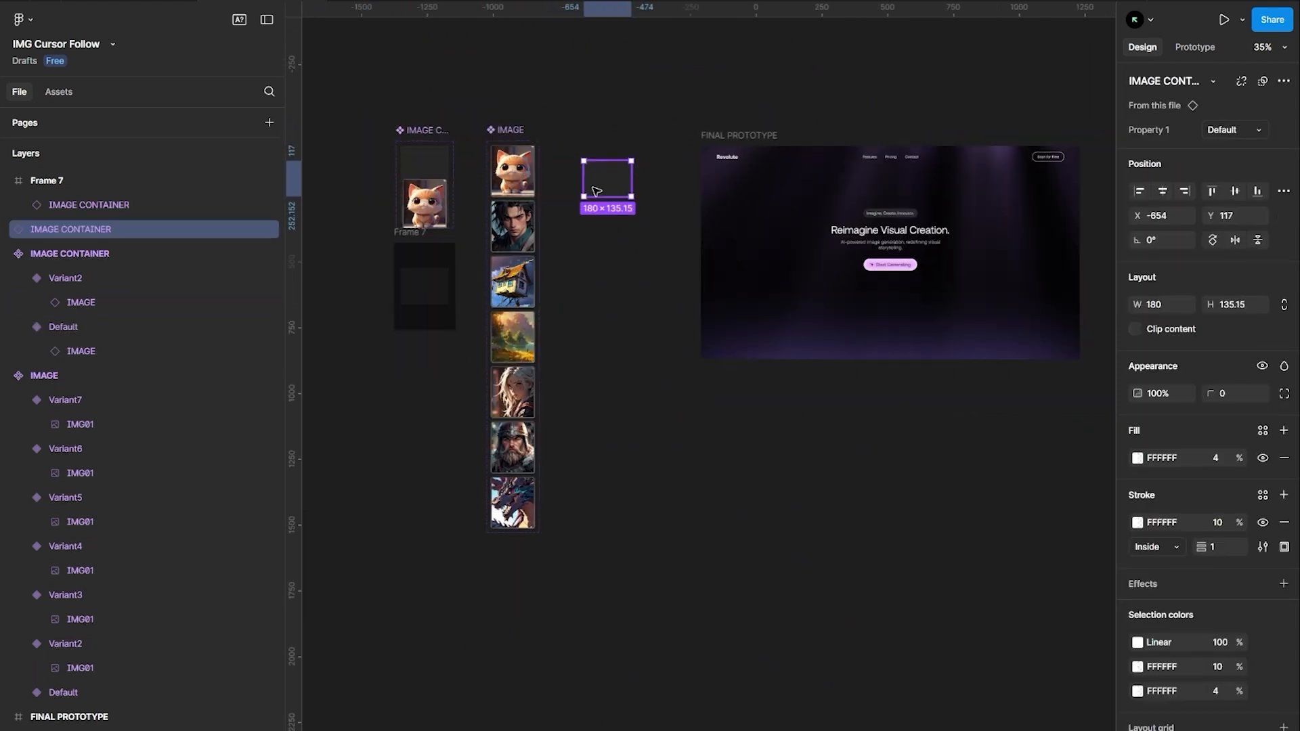
Place an IMAGE CONTAINER instance at the top-left corner of FINAL PROTOTYPE and duplicate it across the top row
{"action": "scroll", "coordinate": [724, 204], "scroll_direction": "up", "scroll_amount": 5}
{"action": "left_click_drag", "start_coordinate": [723, 207], "coordinate": [733, 167]}
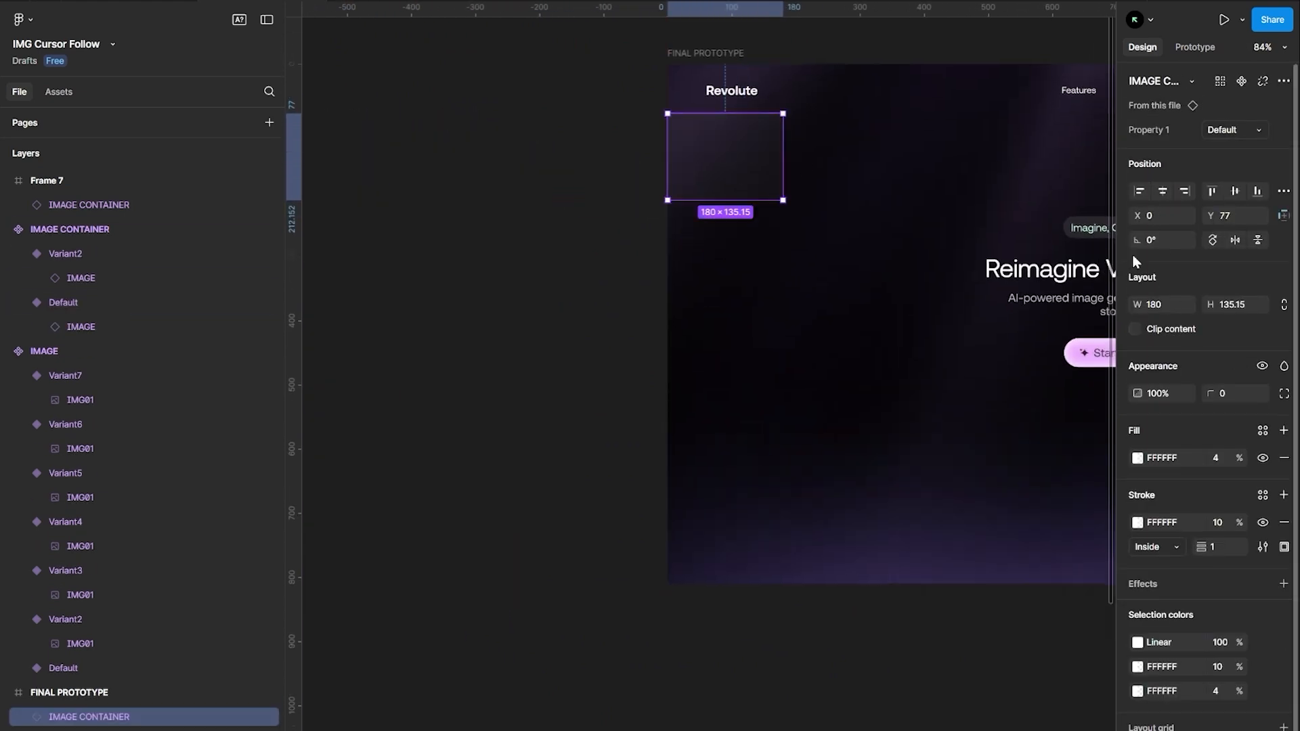
{"action": "left_click", "coordinate": [1211, 195]}
{"action": "scroll", "coordinate": [538, 136], "scroll_direction": "right", "scroll_amount": 3}
{"action": "scroll", "coordinate": [537, 136], "scroll_direction": "down", "scroll_amount": 3}
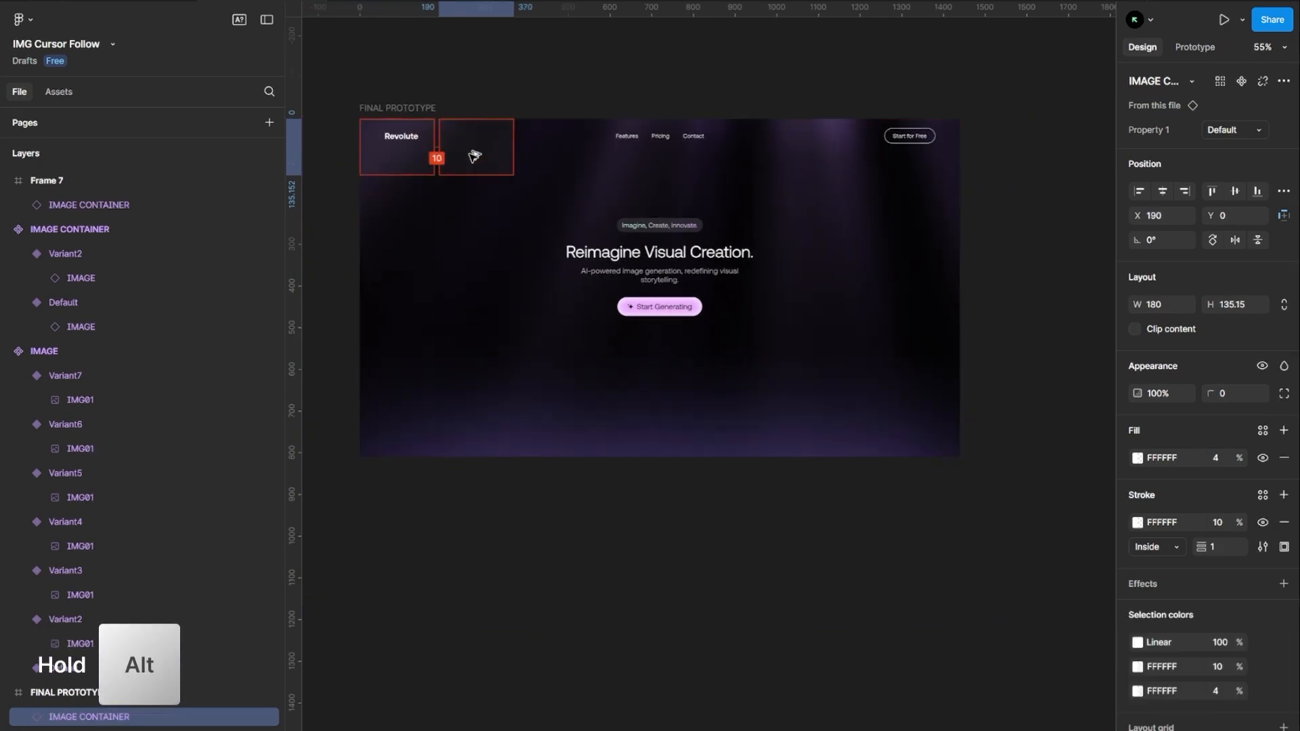
{"action": "left_click_drag", "start_coordinate": [474, 156], "coordinate": [467, 156]}
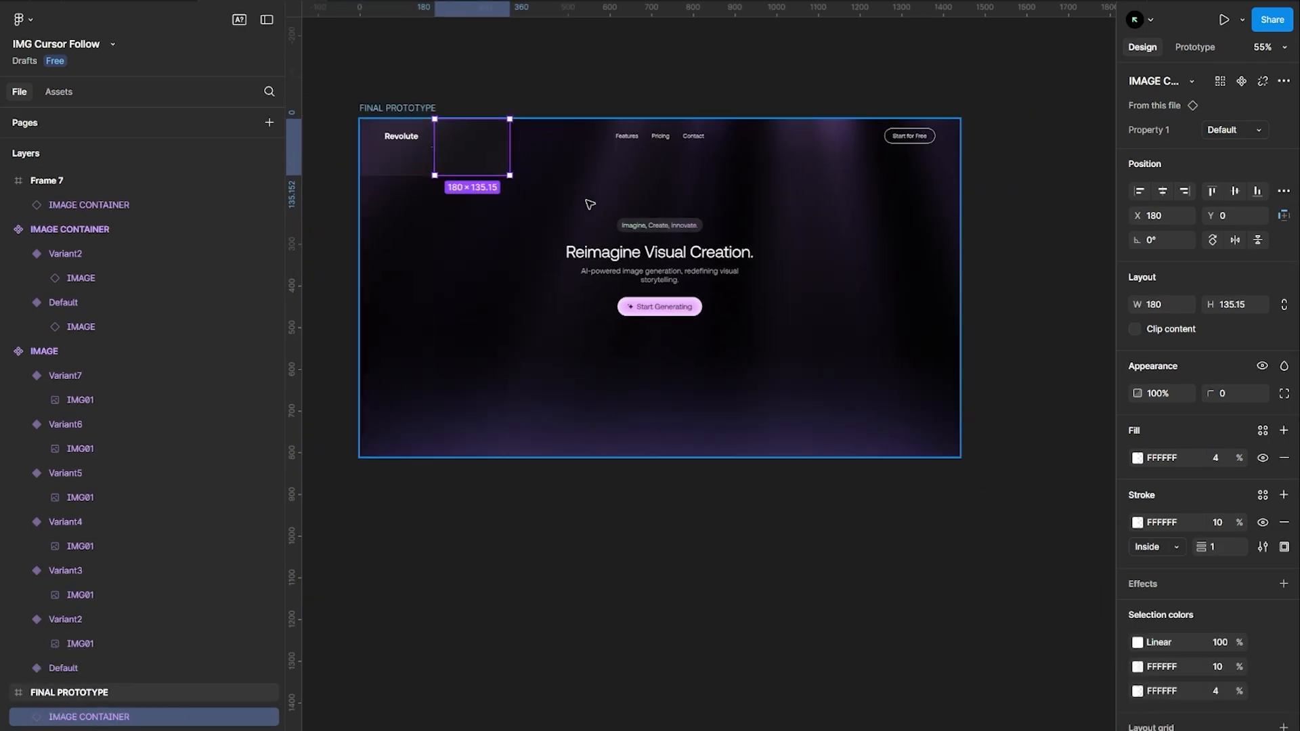
{"action": "key", "text": "ctrl+d"}
{"action": "key", "text": "ctrl+d"}
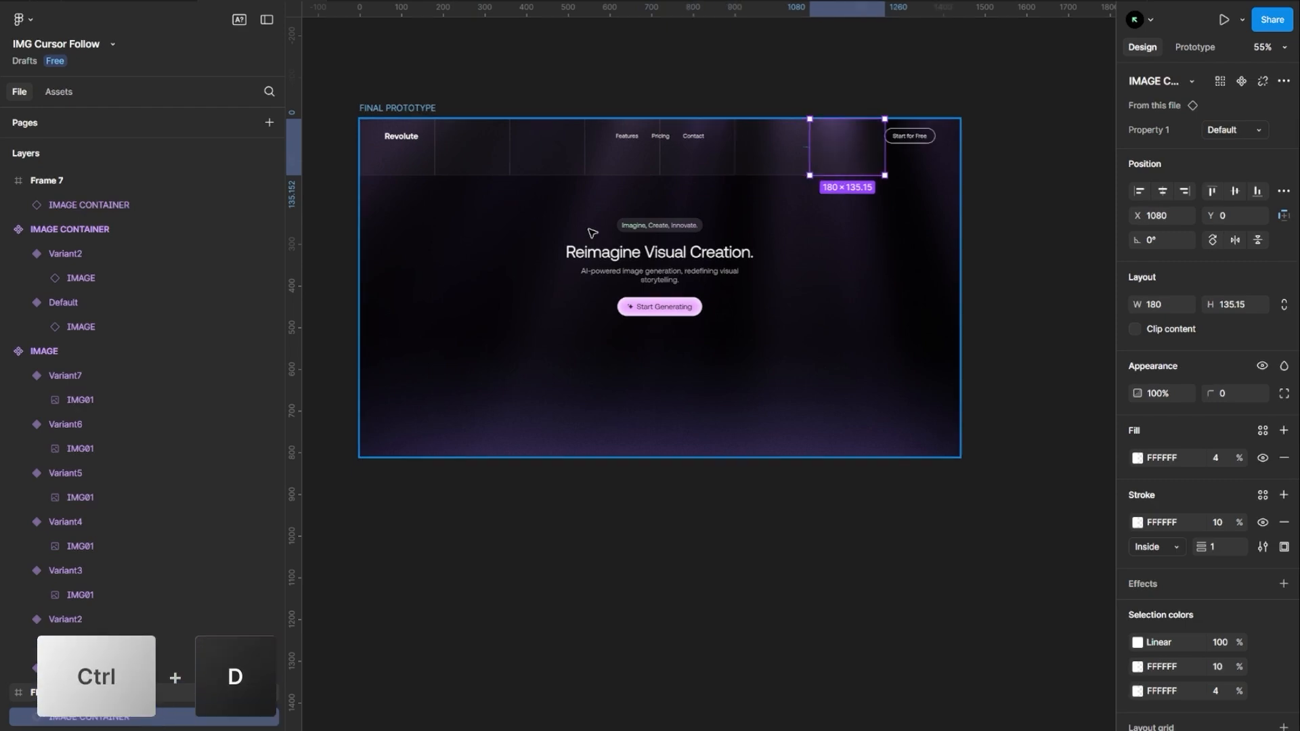
Select the whole top row of containers and duplicate it as a second row directly beneath
{"action": "left_click", "coordinate": [823, 139], "text": "shift"}
{"action": "left_click", "coordinate": [778, 163], "text": "shift"}
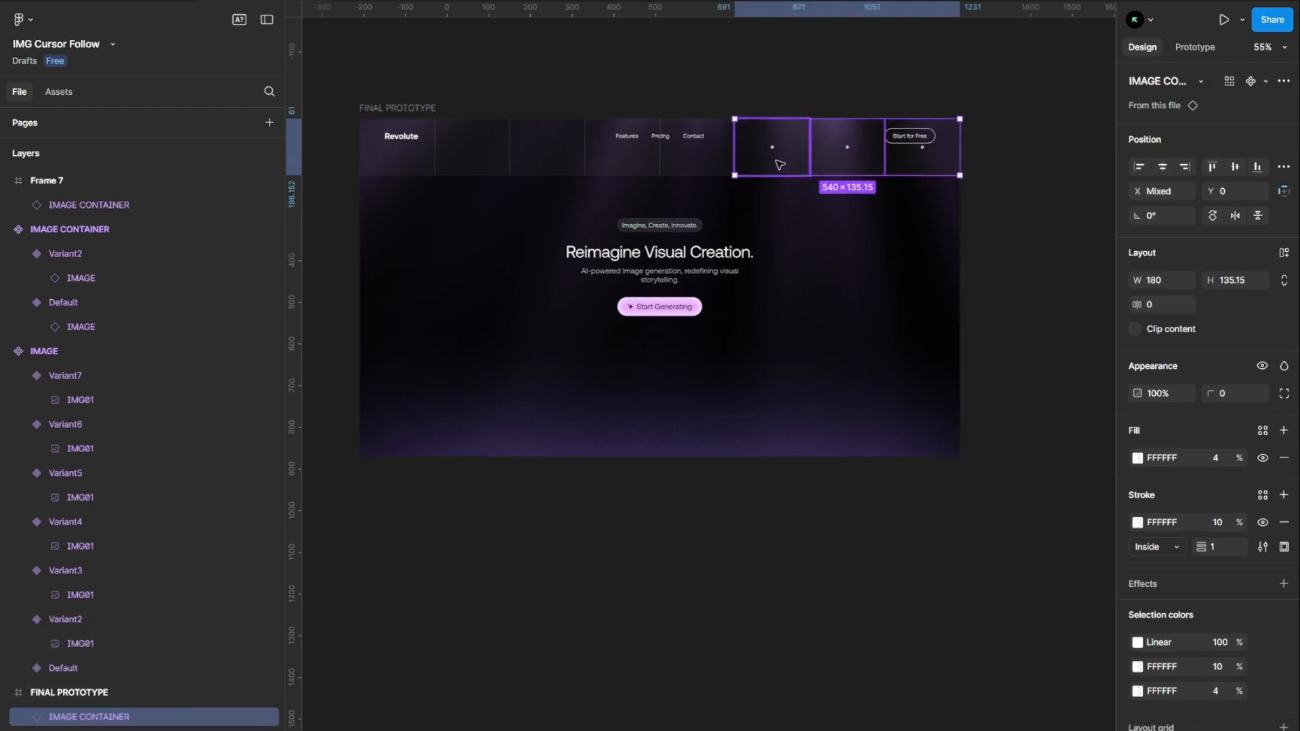
{"action": "left_click", "coordinate": [704, 172], "text": "shift"}
{"action": "left_click", "coordinate": [622, 169], "text": "shift"}
{"action": "left_click", "coordinate": [522, 167], "text": "shift"}
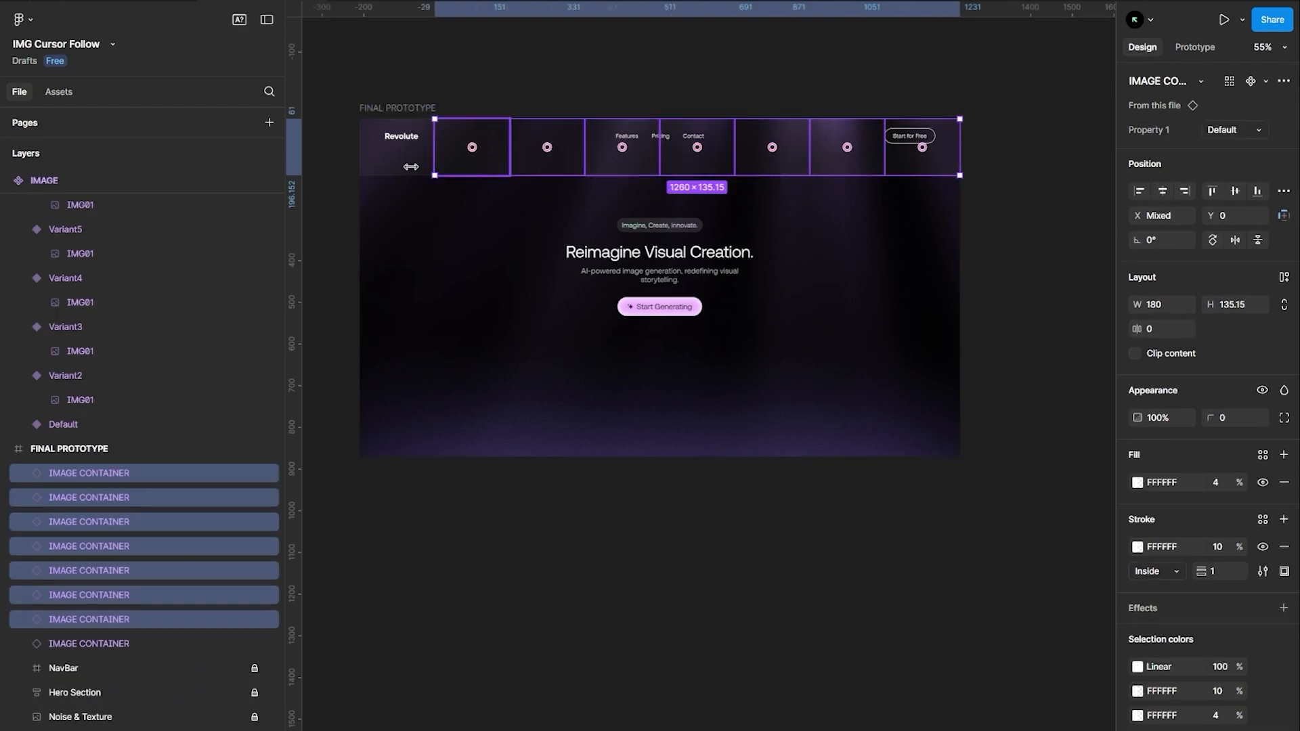
{"action": "left_click_drag", "start_coordinate": [880, 166], "coordinate": [882, 218]}
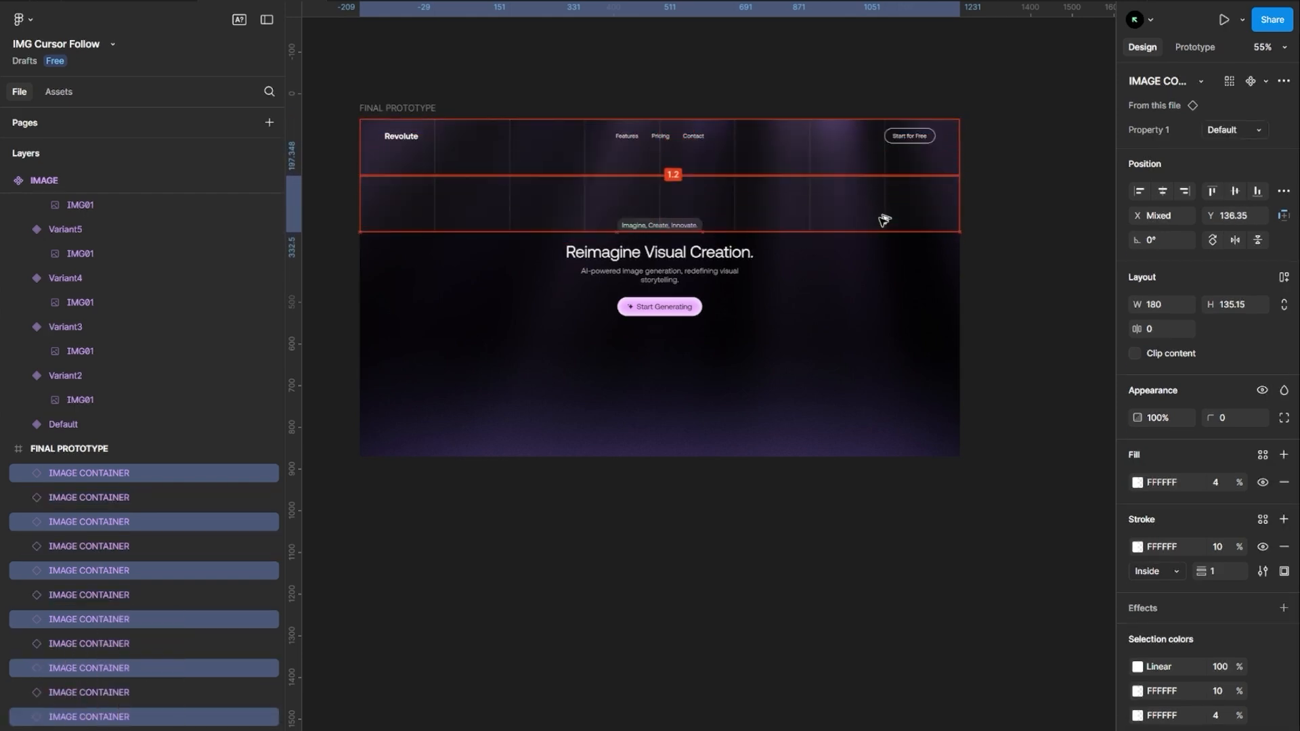
Repeat the row duplication until six rows of containers fill FINAL PROTOTYPE
{"action": "key", "text": "ctrl+d"}
{"action": "scroll", "coordinate": [927, 198], "scroll_direction": "up", "scroll_amount": 10}
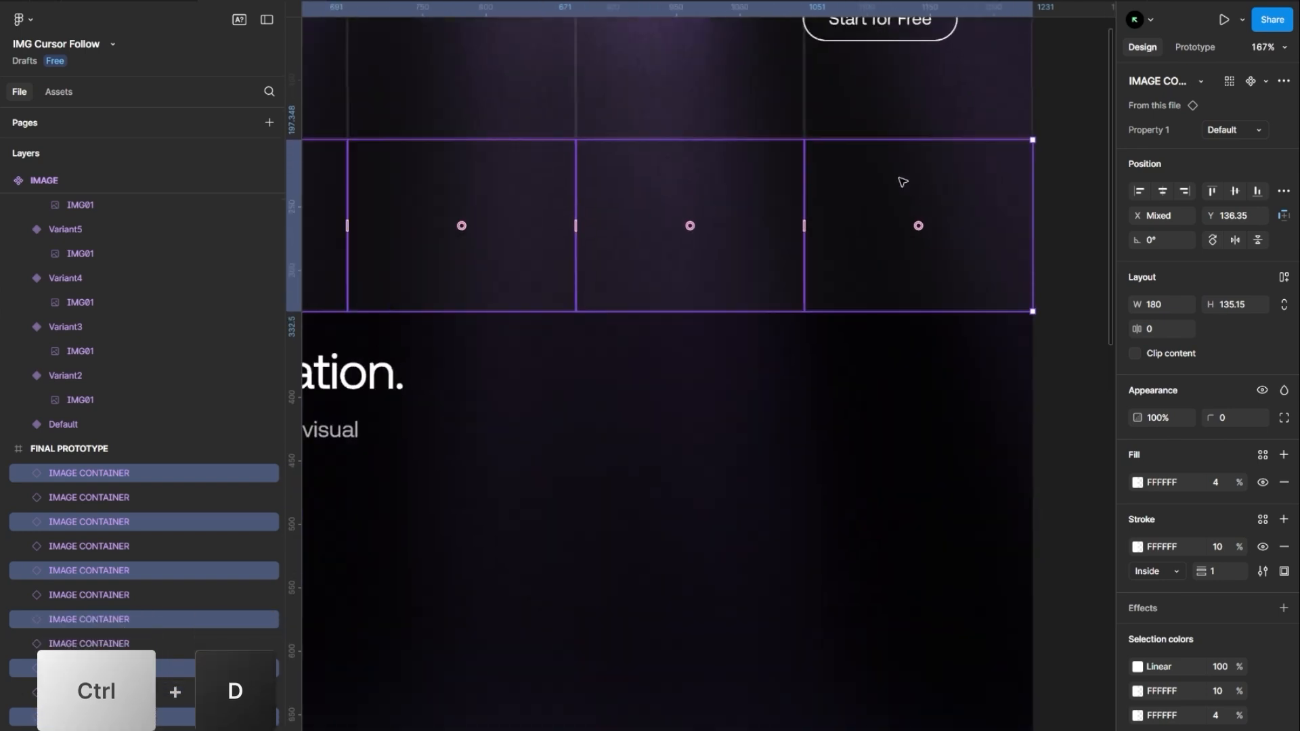
{"action": "left_click_drag", "start_coordinate": [707, 160], "coordinate": [708, 155]}
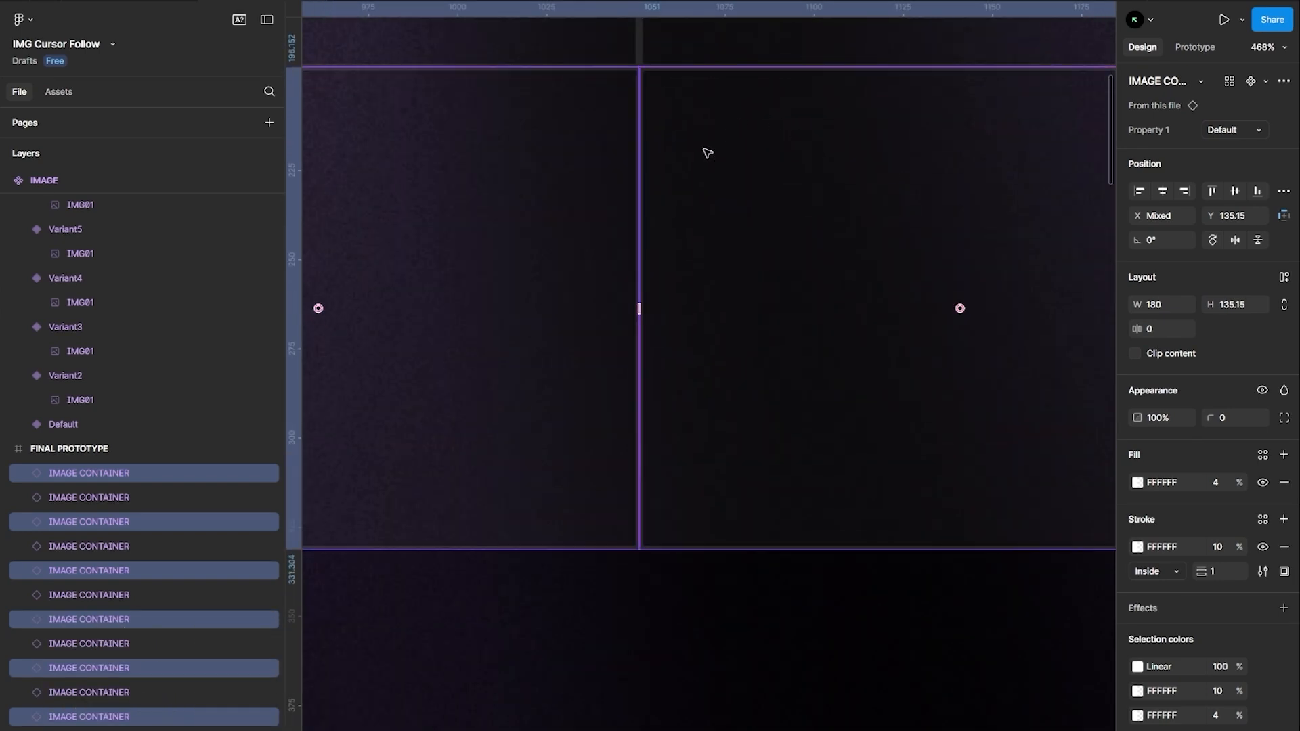
{"action": "scroll", "coordinate": [707, 153], "scroll_direction": "down", "scroll_amount": 10}
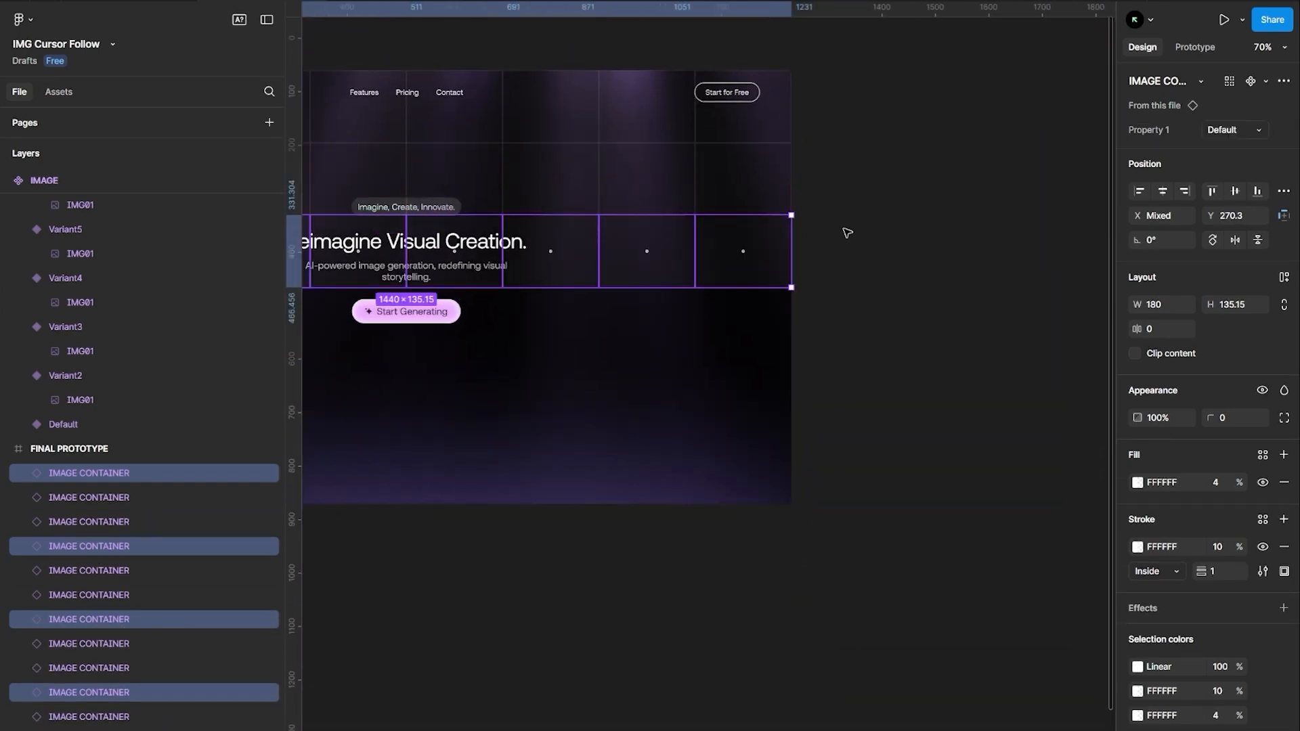
{"action": "key", "text": "ctrl+d"}
{"action": "key", "text": "ctrl+d"}
{"action": "key", "text": "ctrl+d"}
{"action": "left_click", "coordinate": [862, 253]}
{"action": "scroll", "coordinate": [940, 257], "scroll_direction": "left", "scroll_amount": 4}
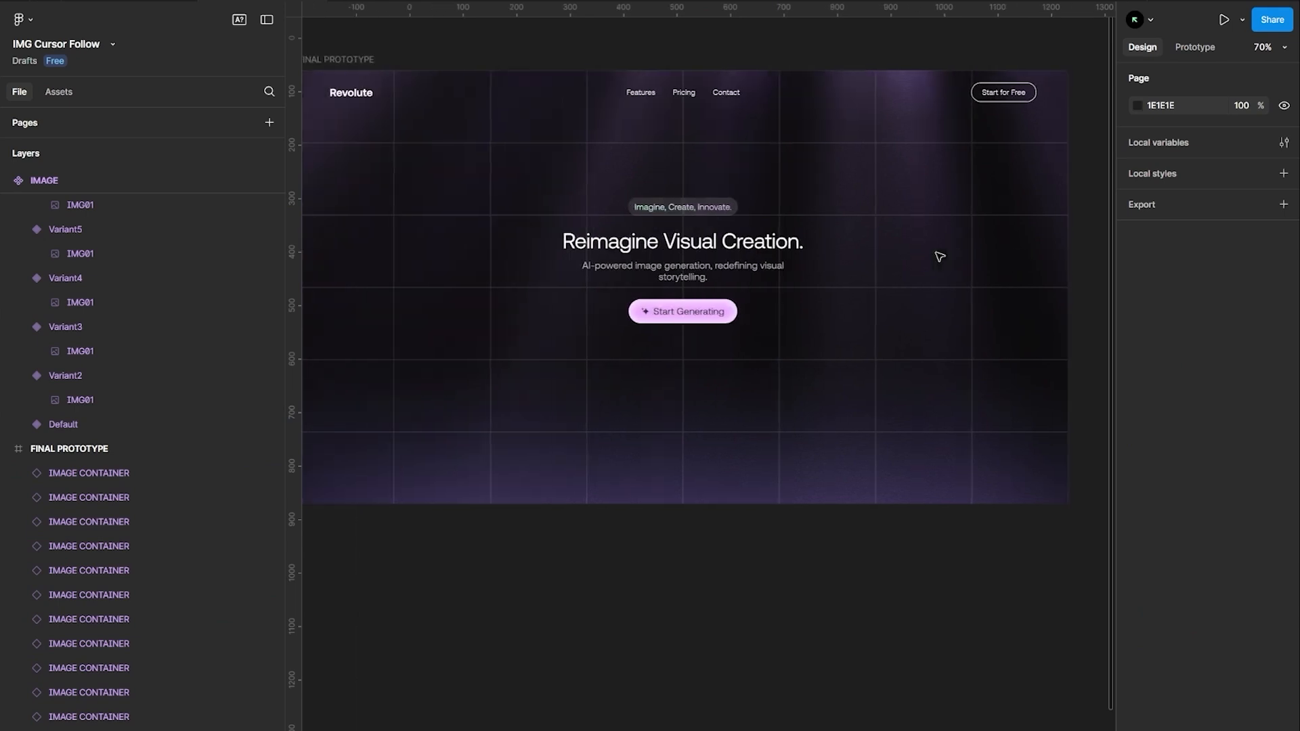
{"action": "scroll", "coordinate": [936, 253], "scroll_direction": "left", "scroll_amount": 1}
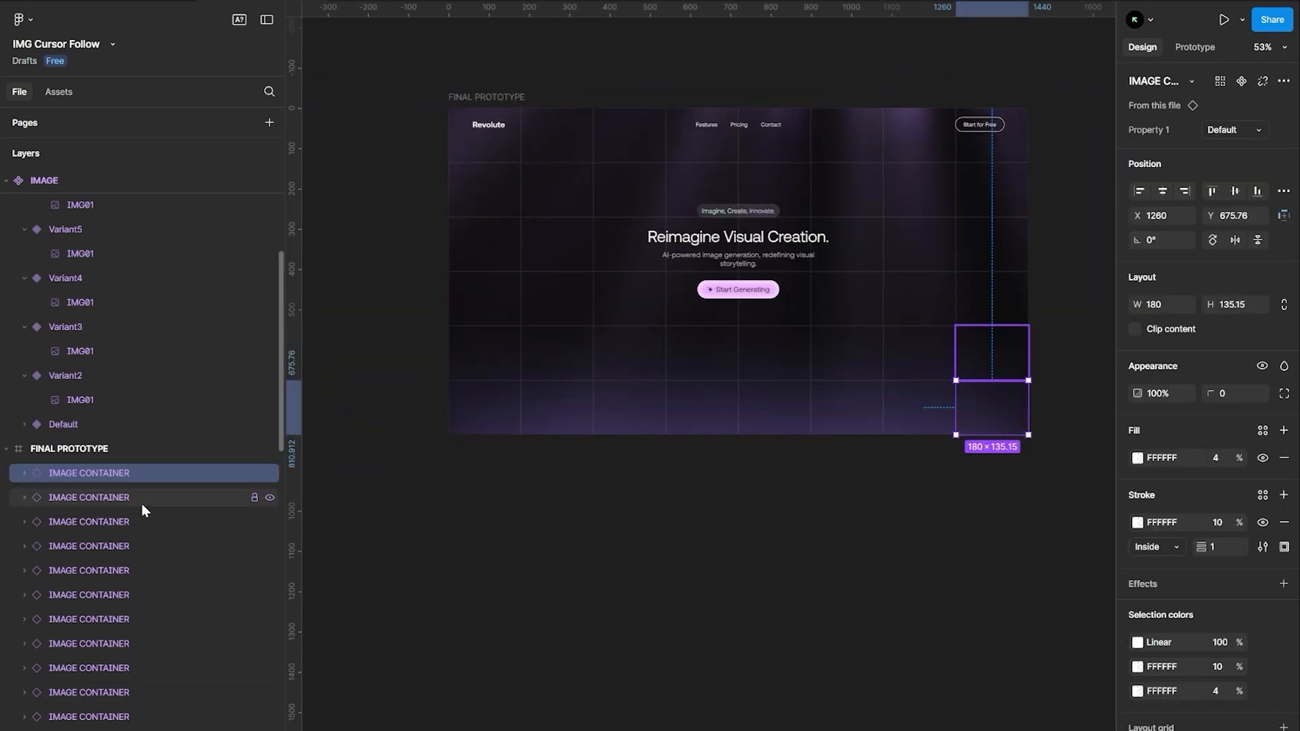
Group all the container instances inside FINAL PROTOTYPE and rename the group interaction
{"action": "scroll", "coordinate": [141, 504], "scroll_direction": "down", "scroll_amount": 4}
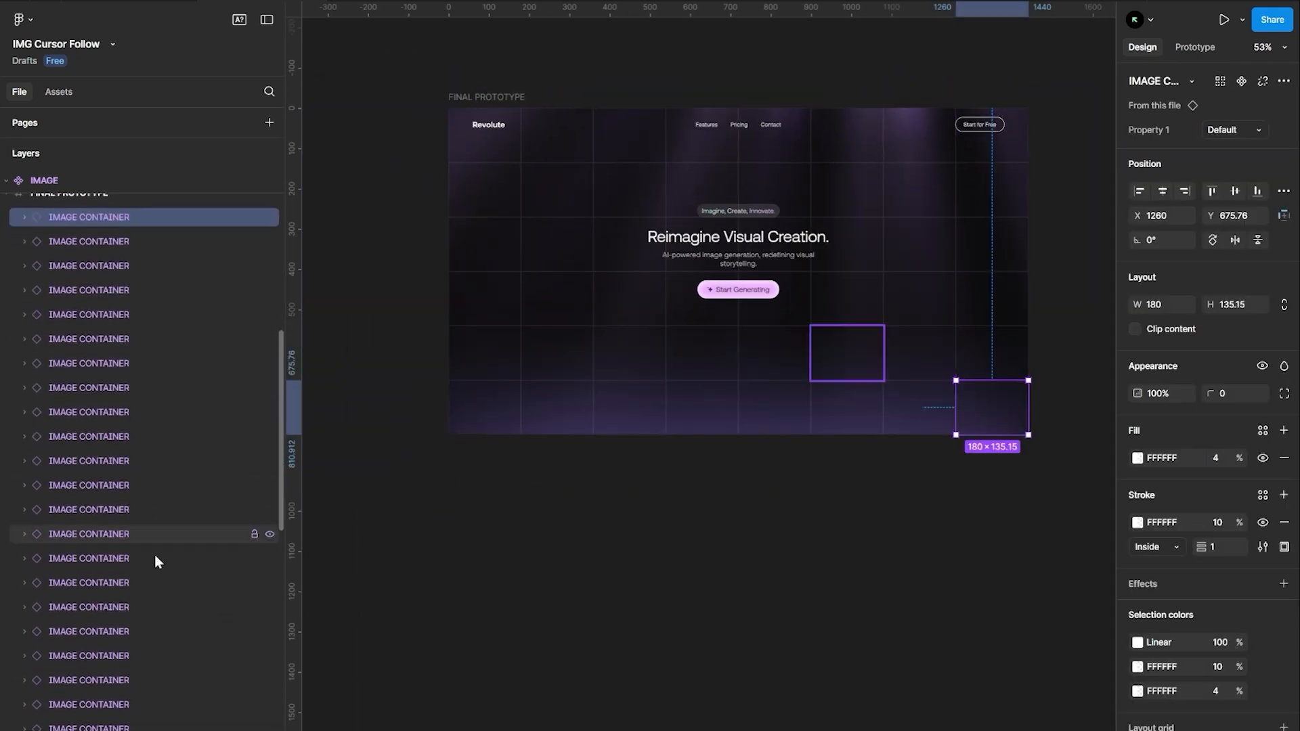
{"action": "scroll", "coordinate": [162, 596], "scroll_direction": "down", "scroll_amount": 6}
{"action": "key", "text": "ctrl+g"}
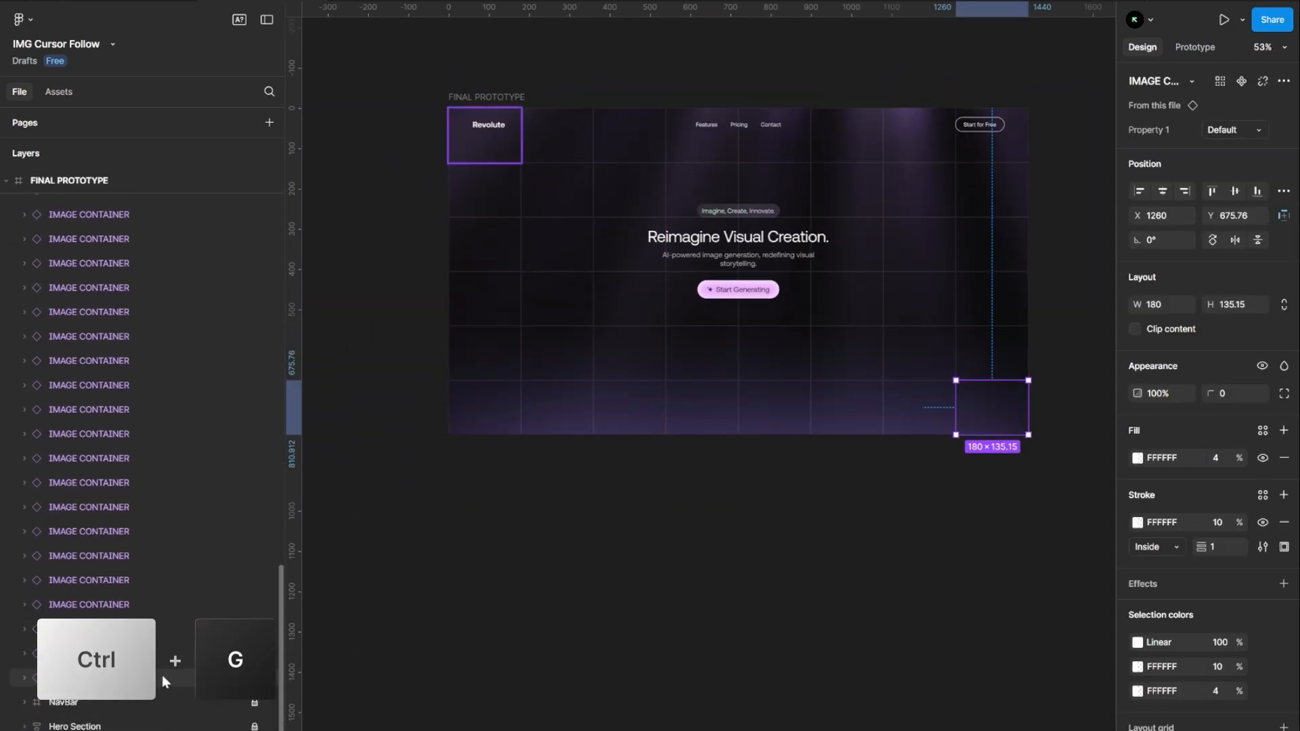
{"action": "left_click", "coordinate": [161, 677], "text": "shift"}
{"action": "key", "text": "ctrl+g"}
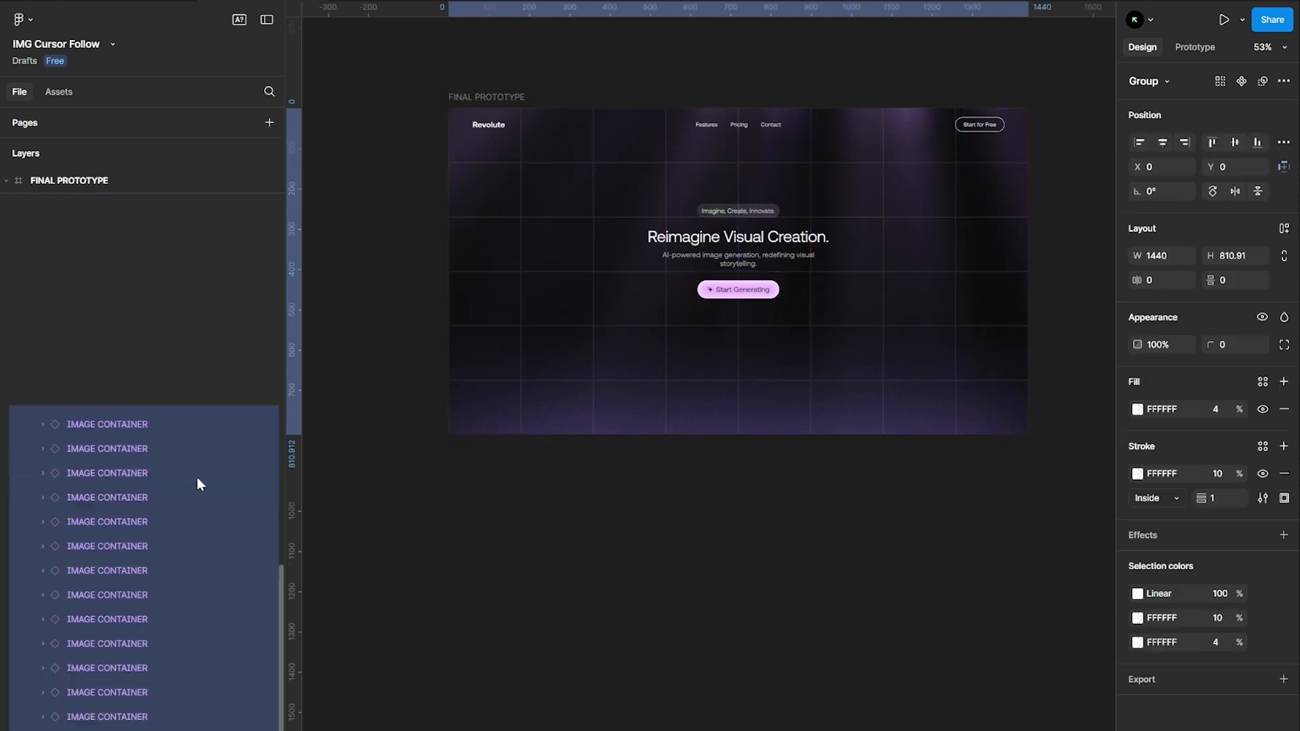
{"action": "double_click", "coordinate": [78, 412]}
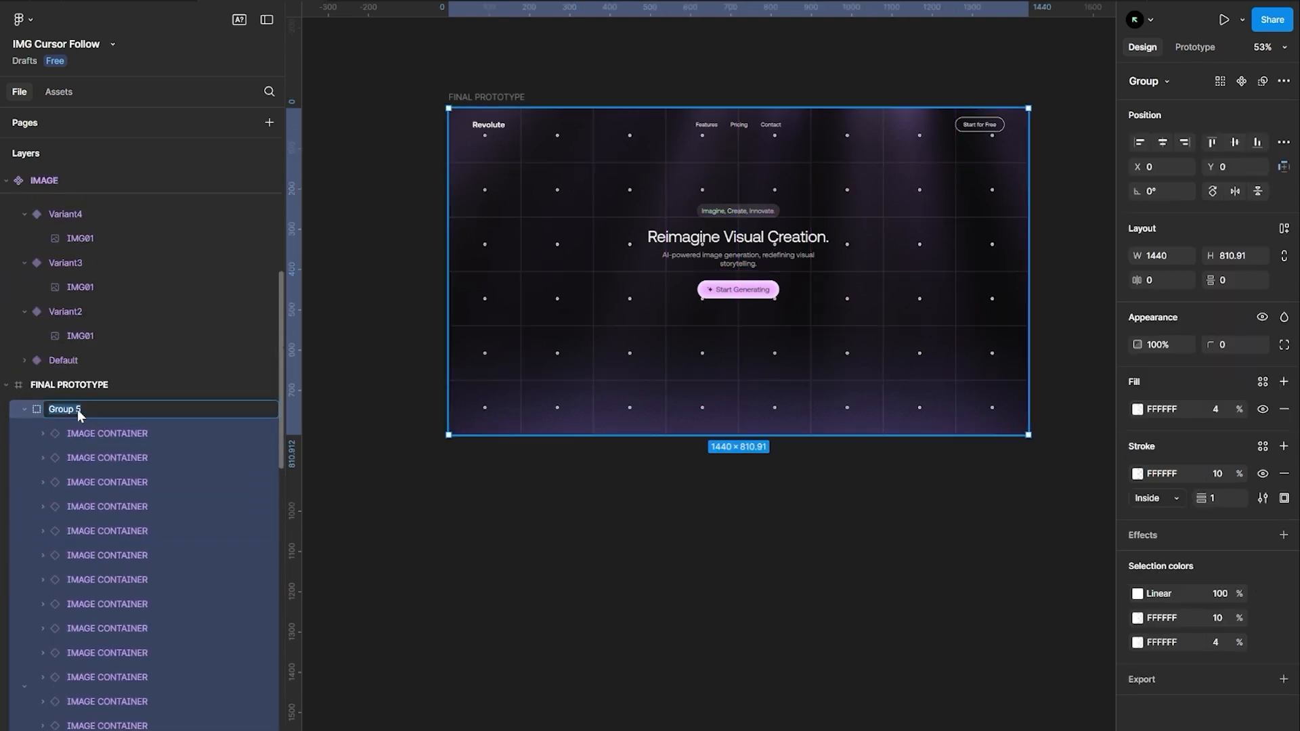
{"action": "type", "text": "interaction"}
{"action": "key", "text": "Return"}
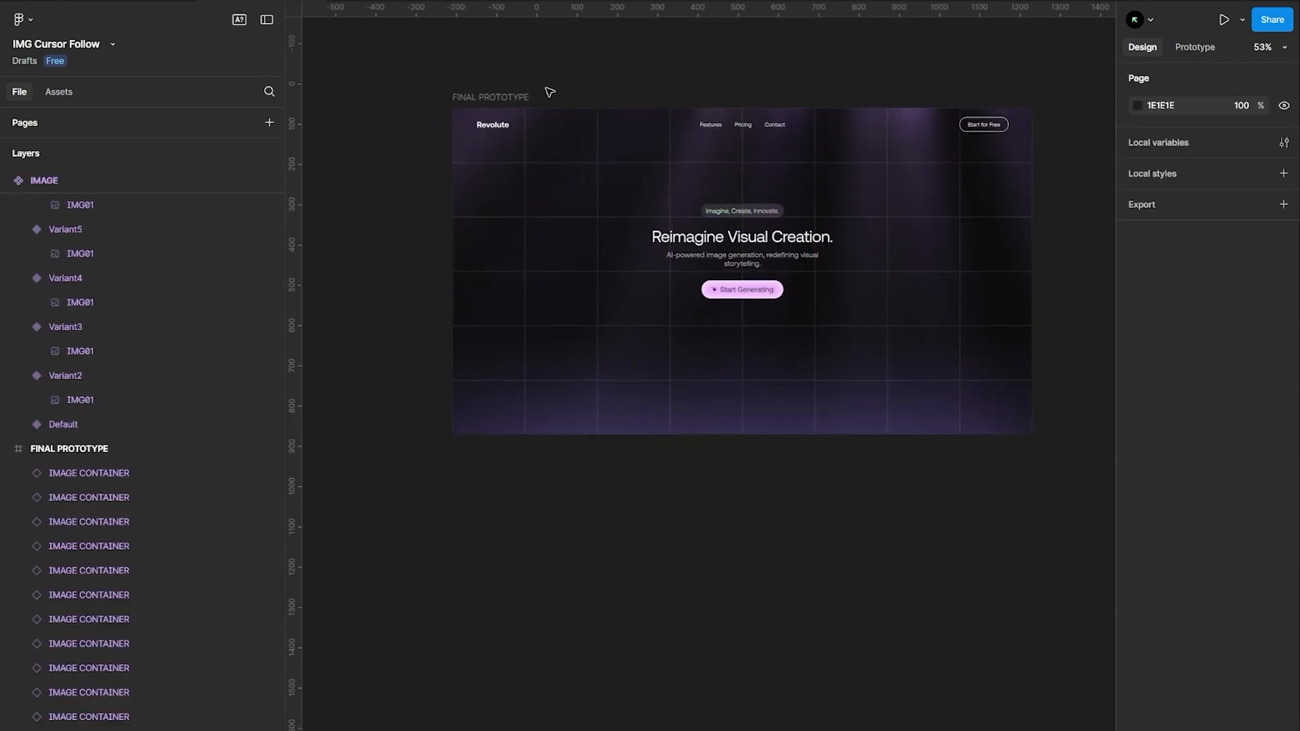
Preview FINAL PROTOTYPE in the prototype preview window, then close it
{"action": "key", "text": "shift+space"}
{"action": "left_click", "coordinate": [489, 101]}
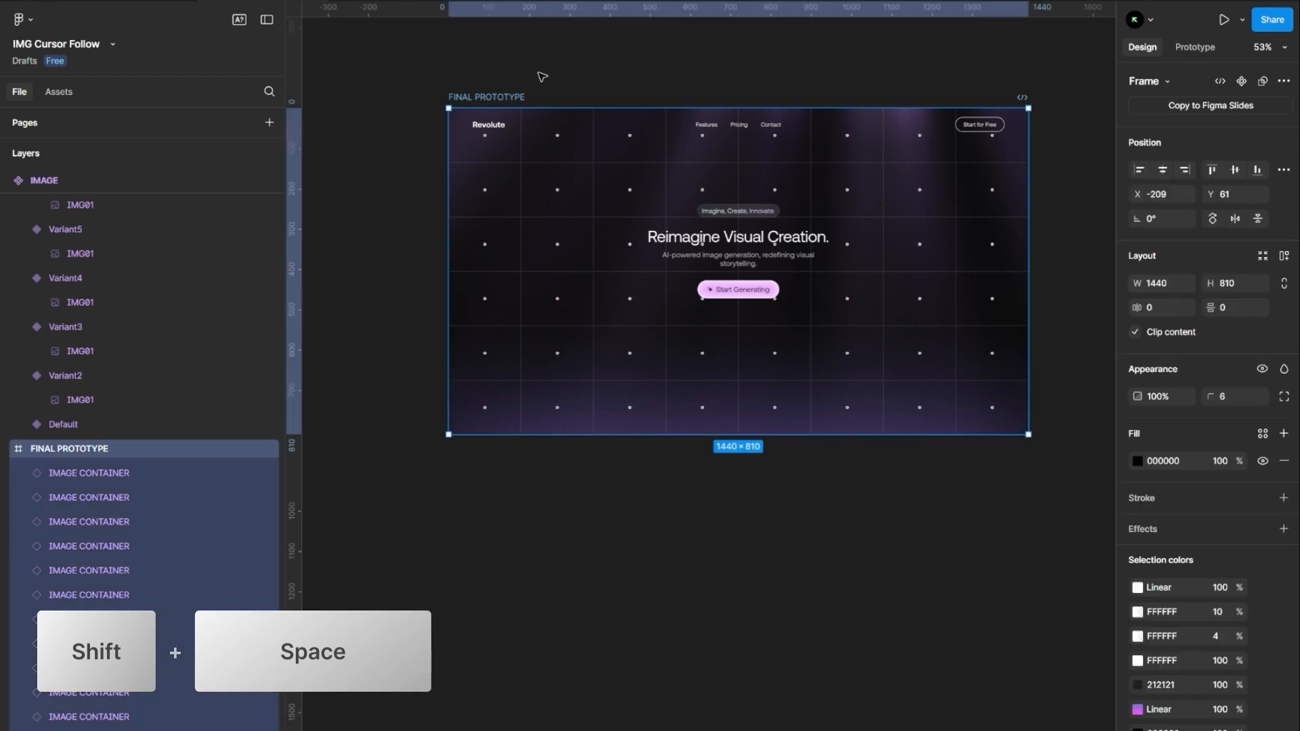
{"action": "key", "text": "shift+space"}
{"action": "left_click_drag", "start_coordinate": [539, 121], "coordinate": [534, 149]}
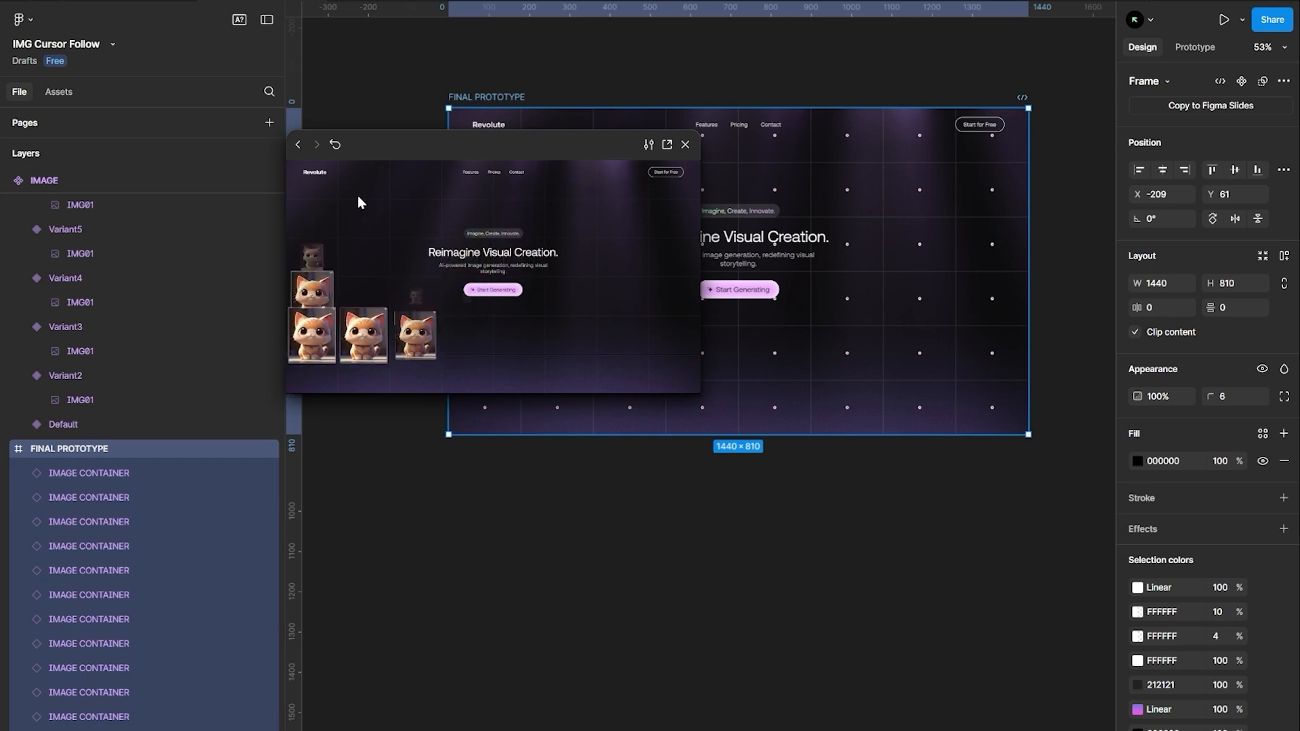
{"action": "left_click", "coordinate": [685, 144]}
{"action": "key", "text": "Escape"}
Select the IMAGE layers inside every container and randomise their variants with the Randomise Variants plugin
{"action": "left_click", "coordinate": [453, 99]}
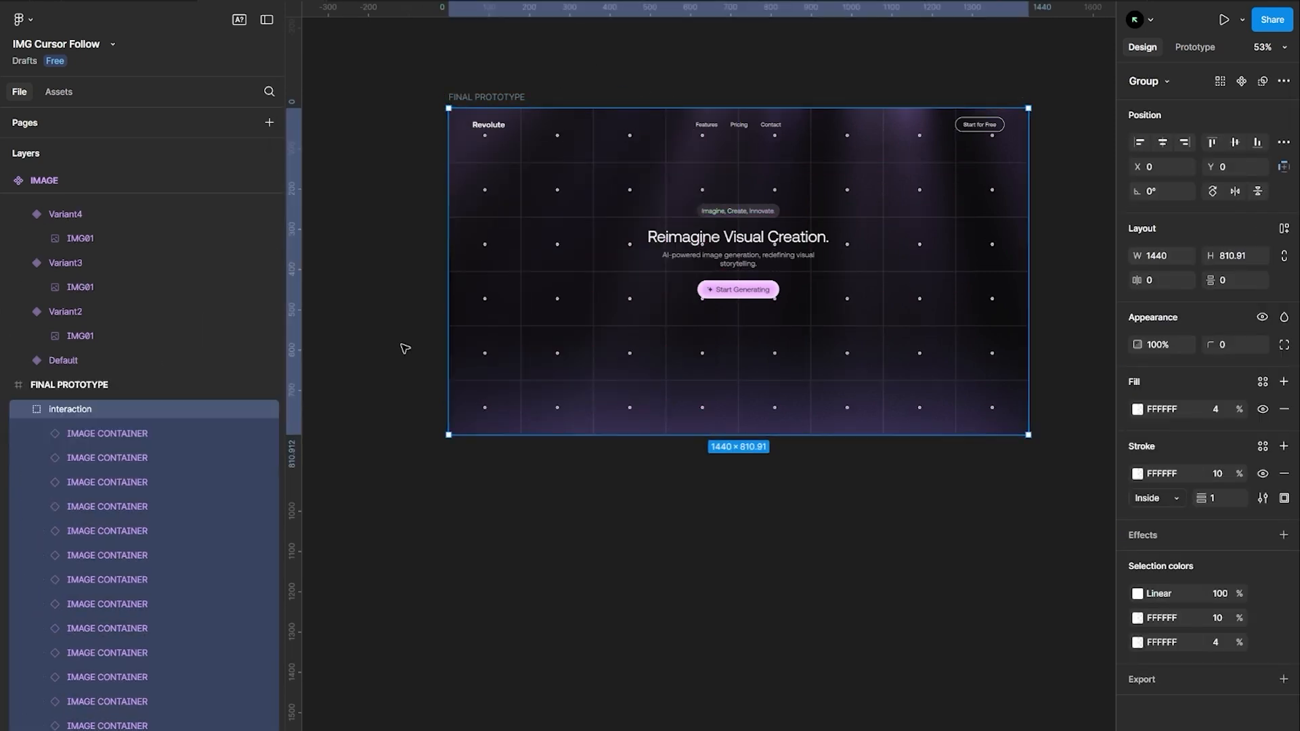
{"action": "key", "text": "Return"}
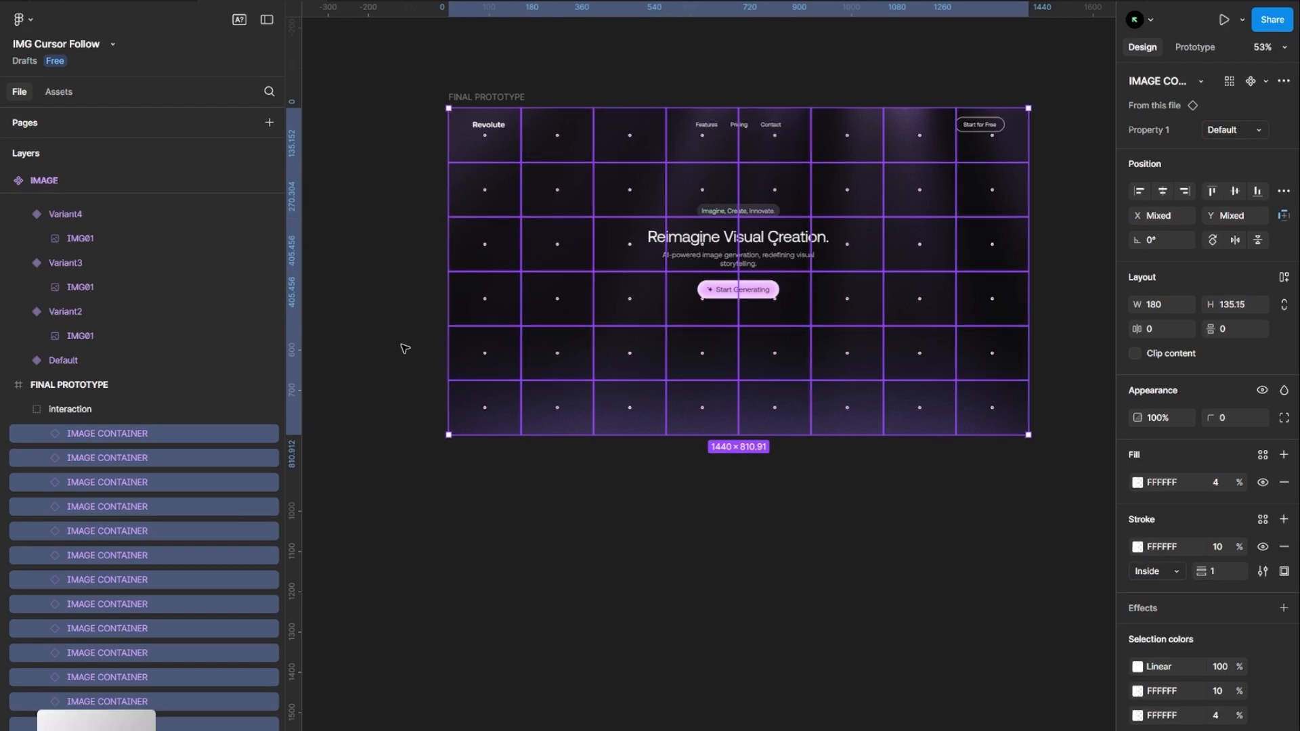
{"action": "key", "text": "Return"}
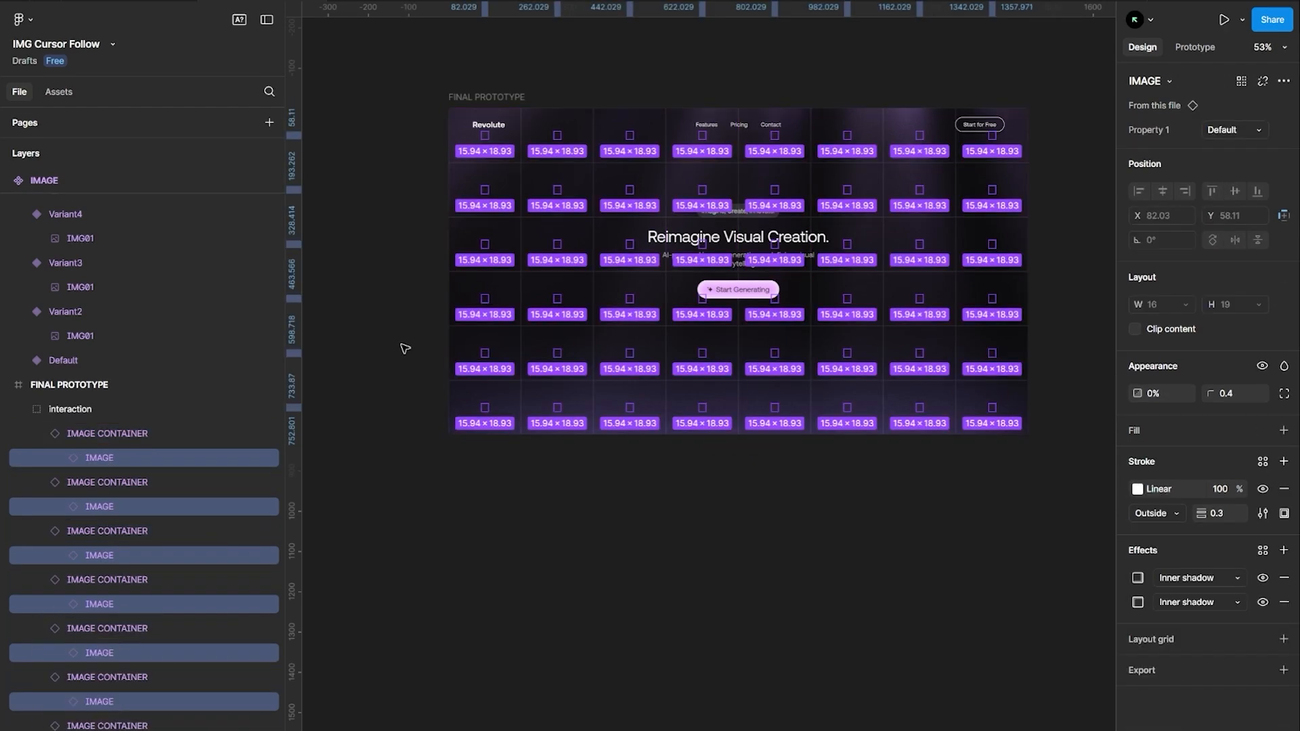
{"action": "key", "text": "ctrl+k"}
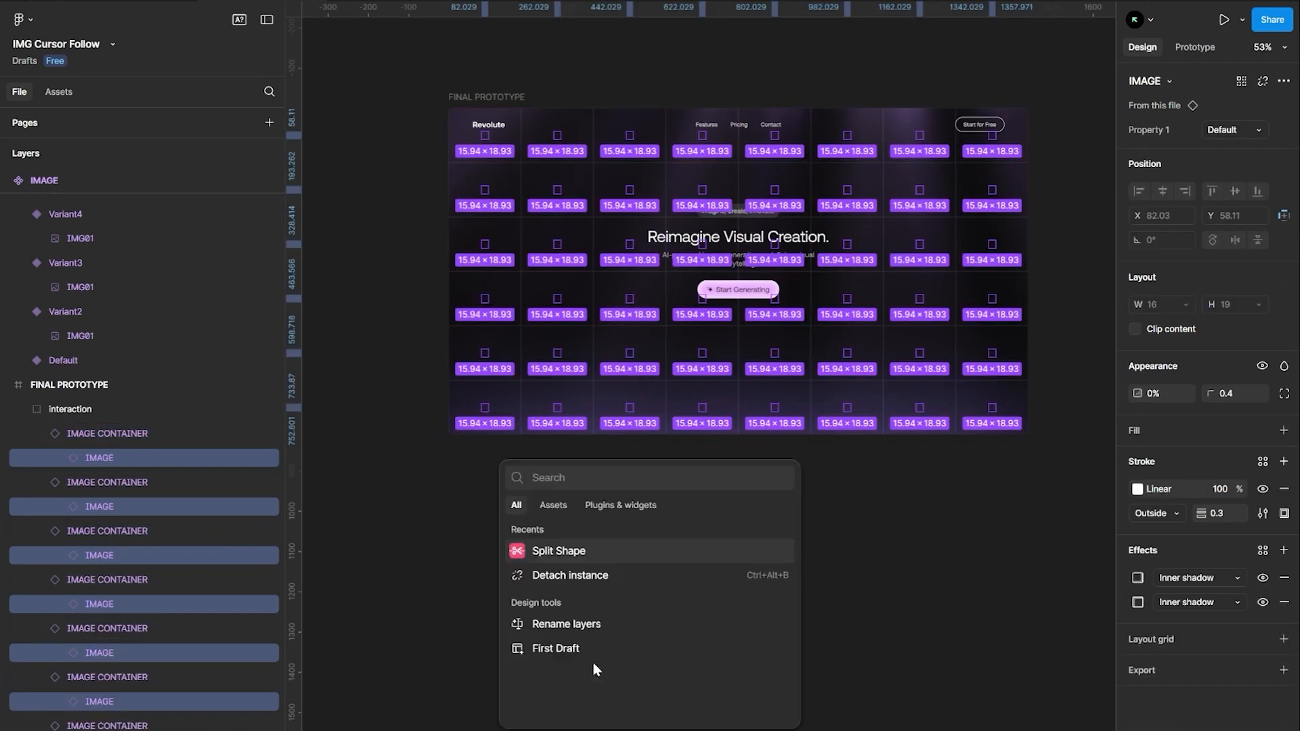
{"action": "type", "text": "variant ra"}
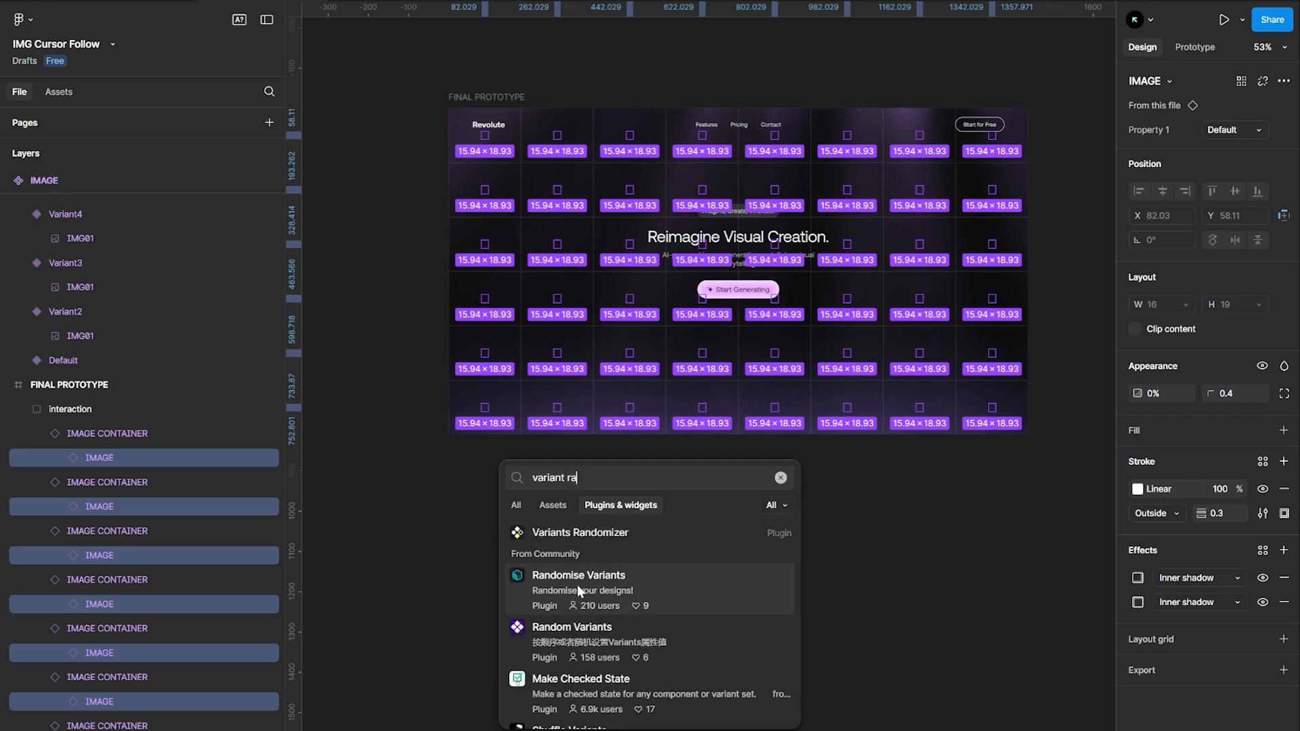
{"action": "left_click", "coordinate": [580, 588]}
{"action": "left_click", "coordinate": [846, 713]}
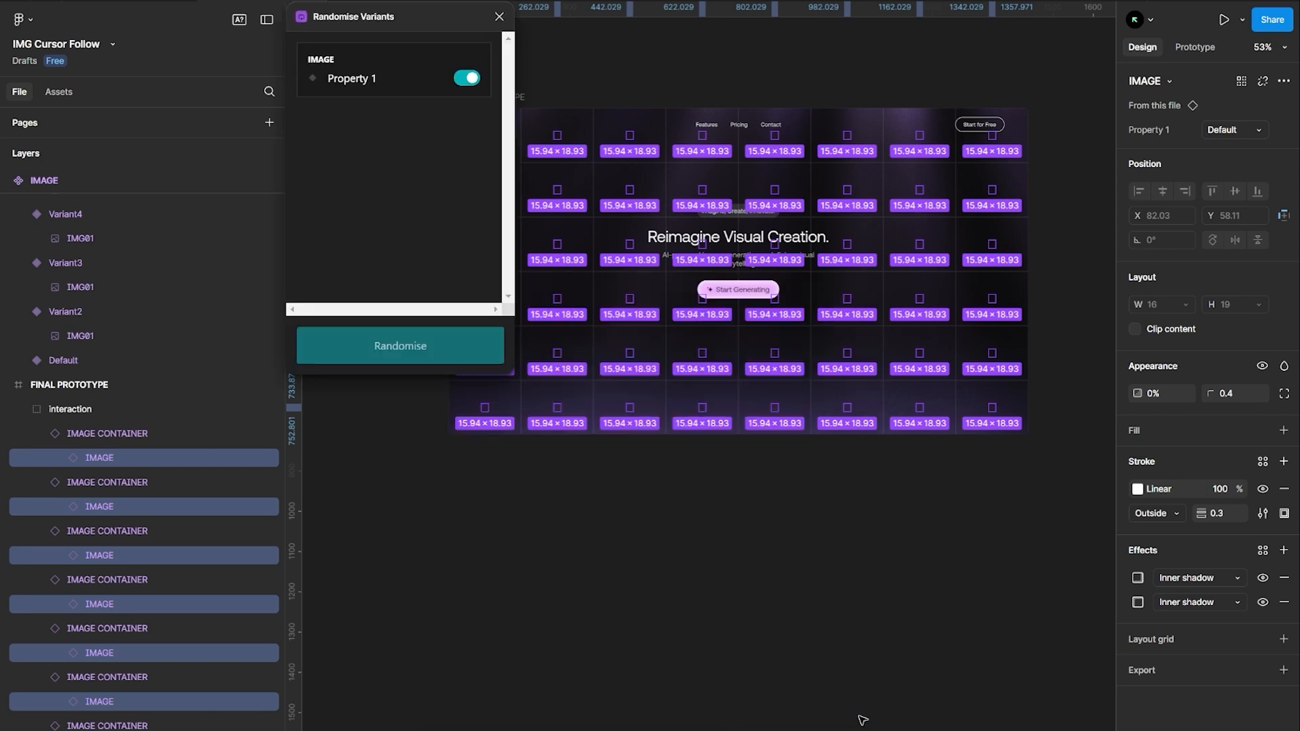
{"action": "left_click", "coordinate": [375, 355]}
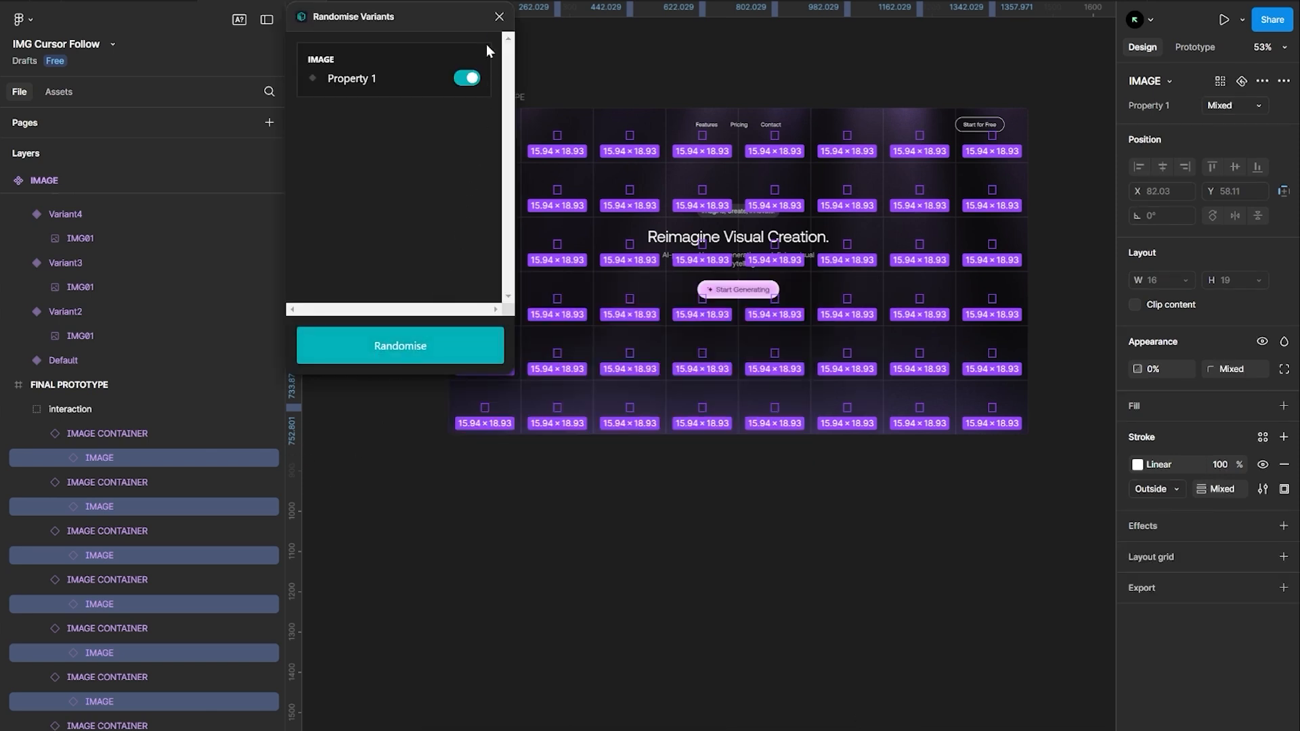
{"action": "left_click", "coordinate": [497, 18]}
{"action": "left_click", "coordinate": [518, 73]}
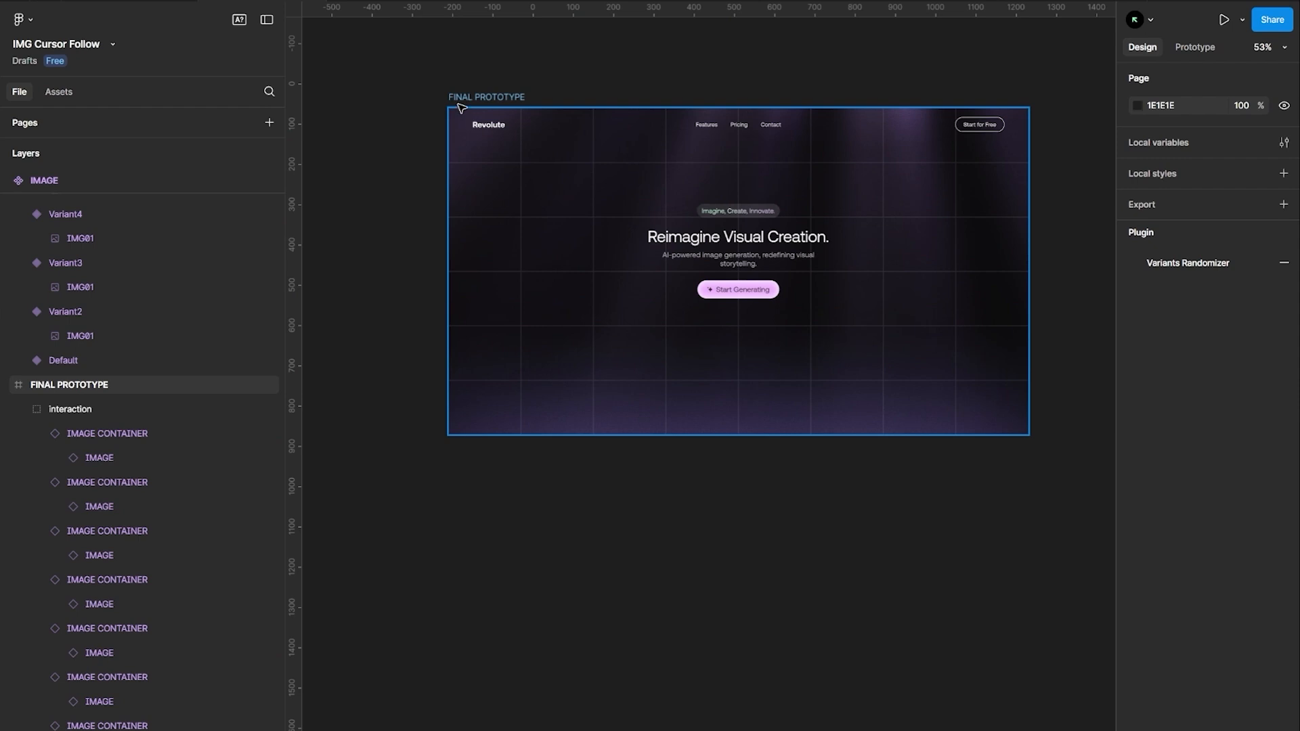
{"action": "left_click", "coordinate": [461, 107]}
{"action": "key", "text": "shift+space"}
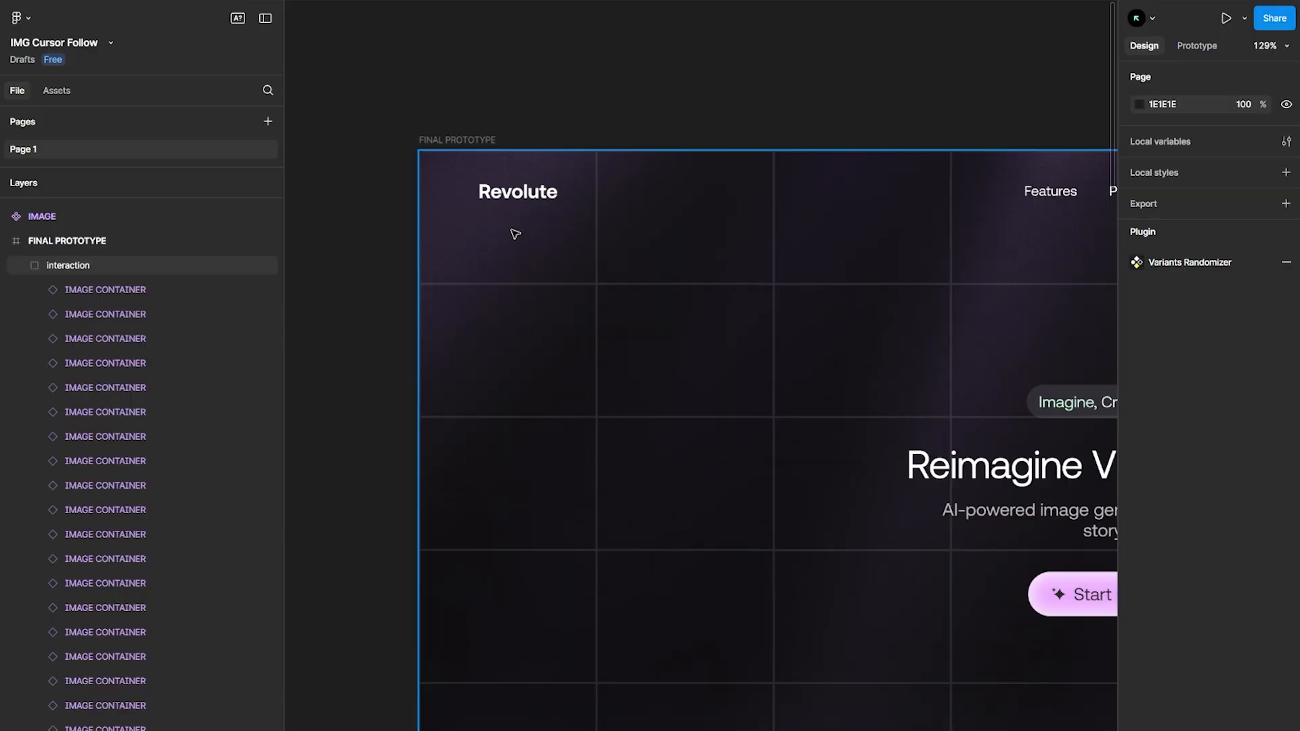
{"action": "left_click", "coordinate": [514, 239]}
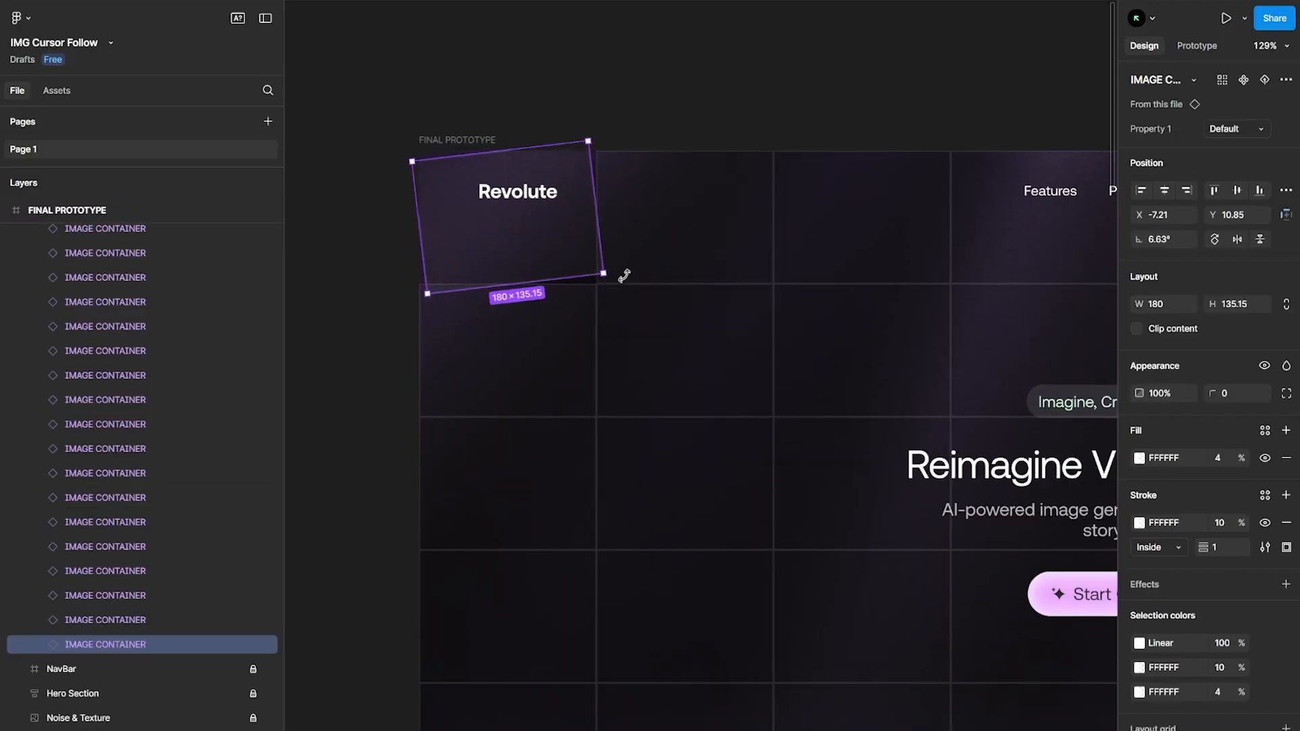
{"action": "left_click", "coordinate": [704, 224]}
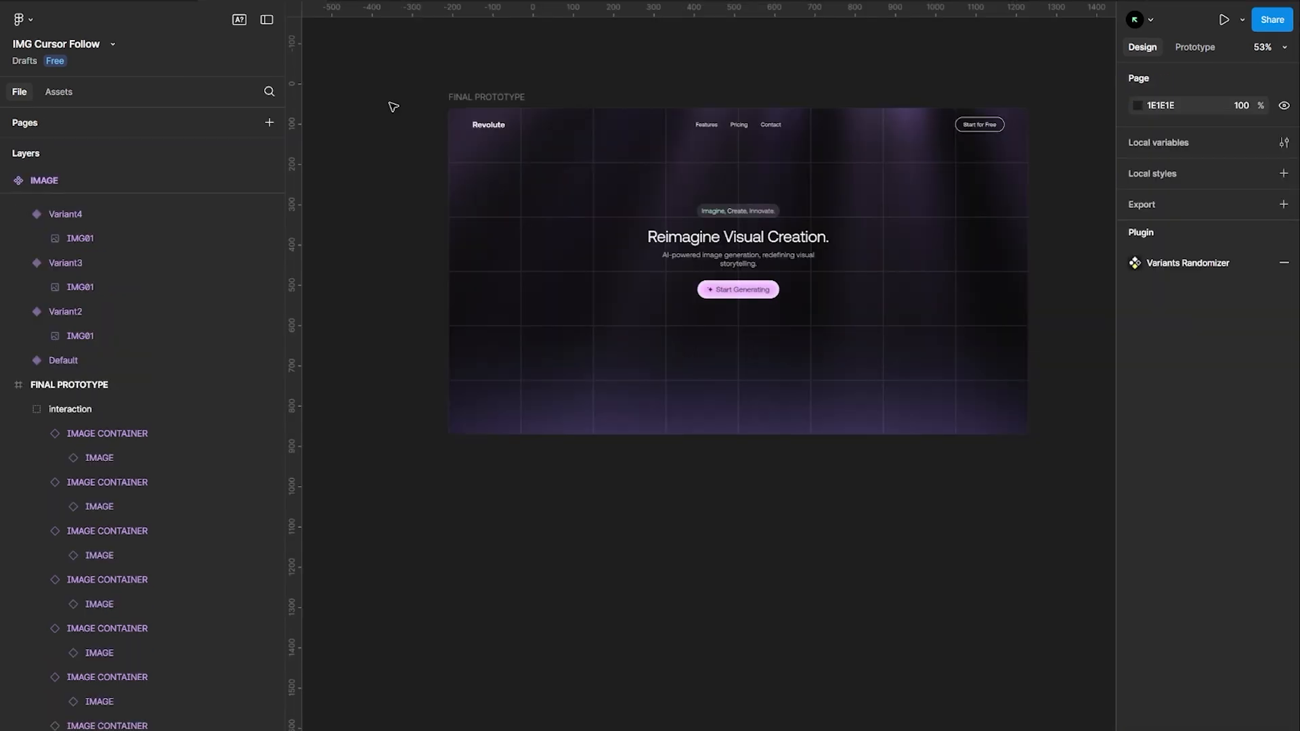
Randomly rotate all containers in the interaction group between -10 and 10 degrees using Property Randomizer
{"action": "left_click", "coordinate": [118, 414]}
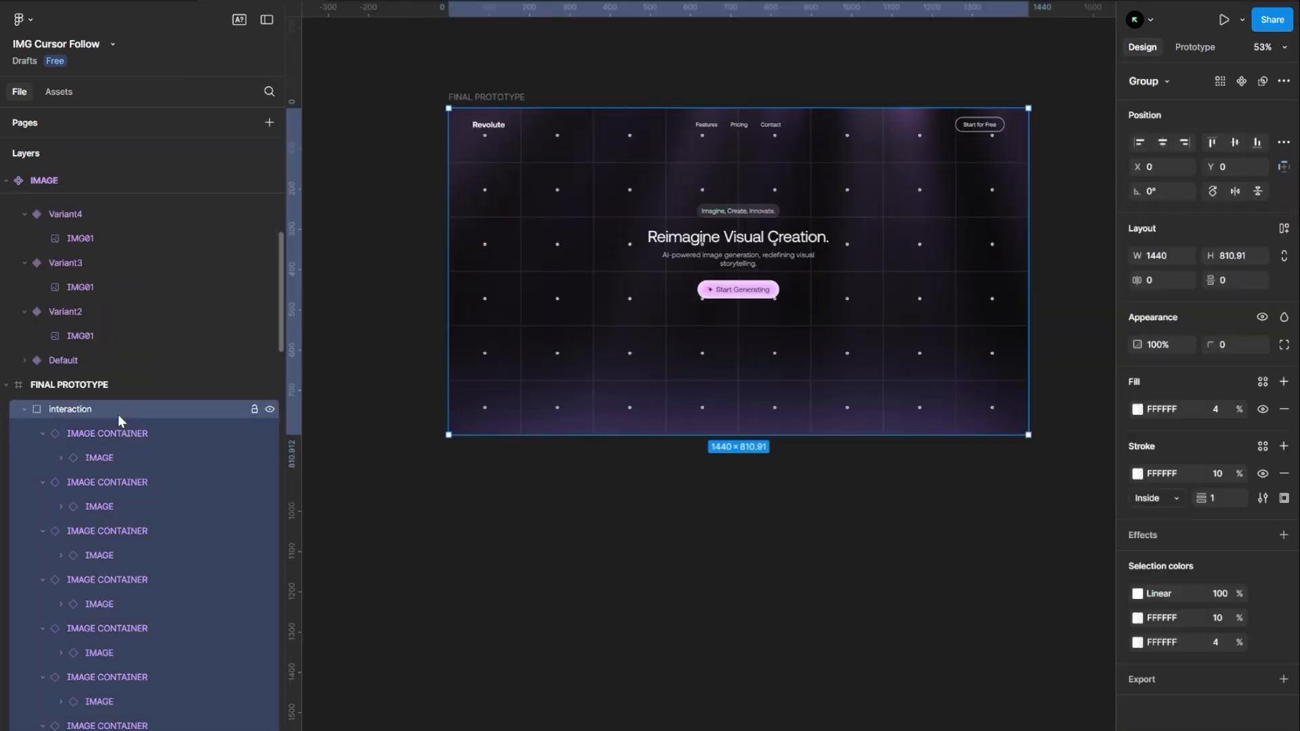
{"action": "key", "text": "Return"}
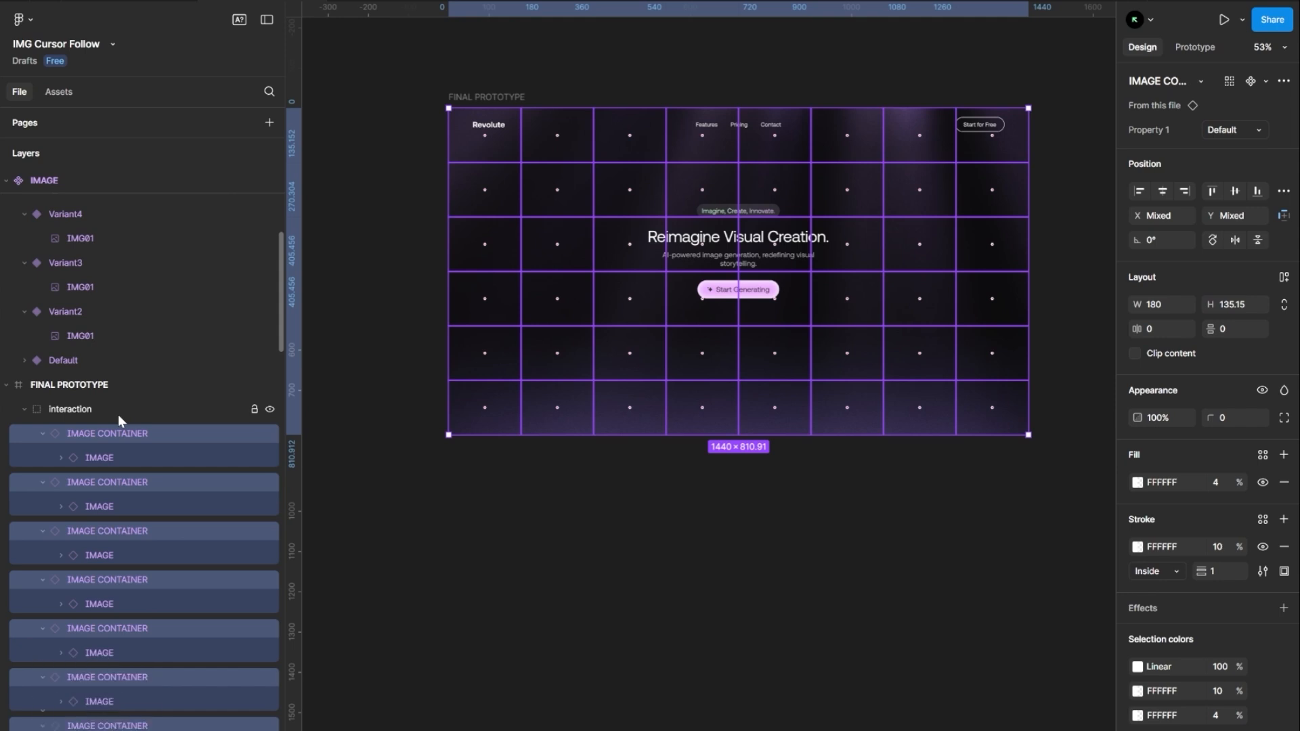
{"action": "key", "text": "ctrl+/"}
{"action": "type", "text": "random"}
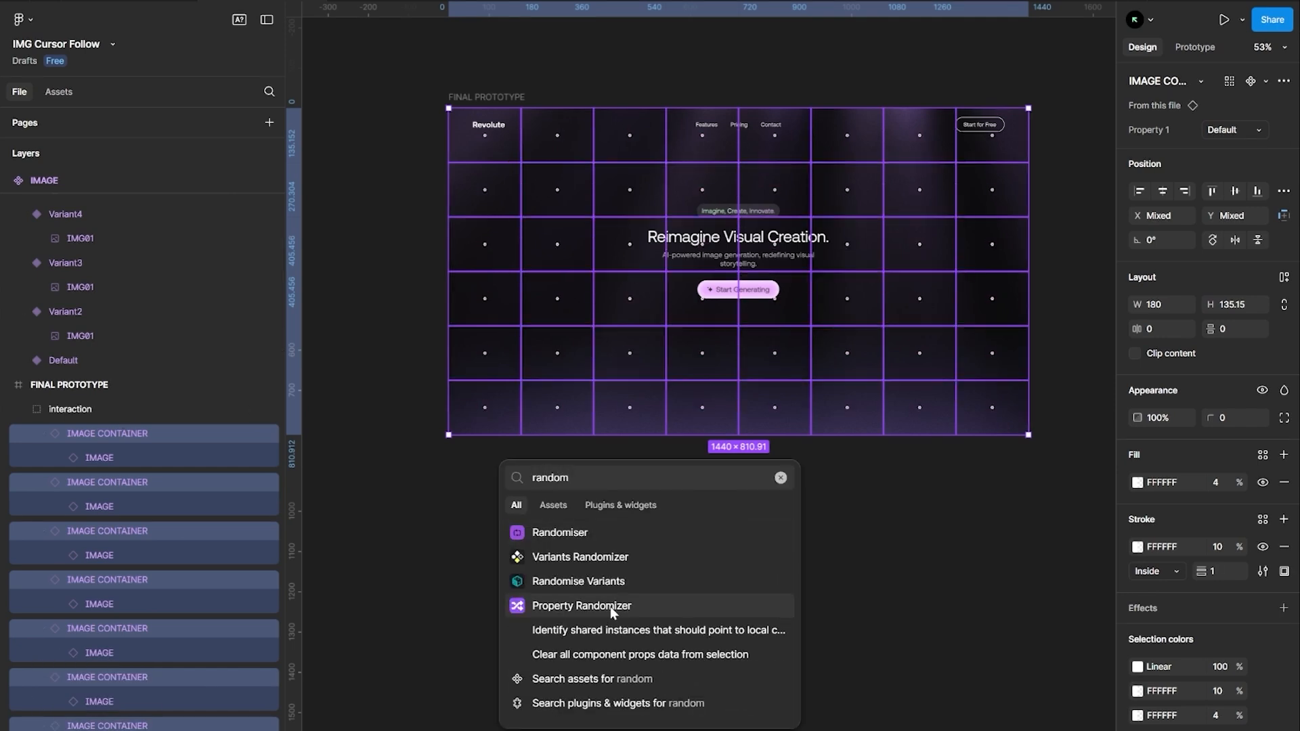
{"action": "left_click", "coordinate": [613, 607]}
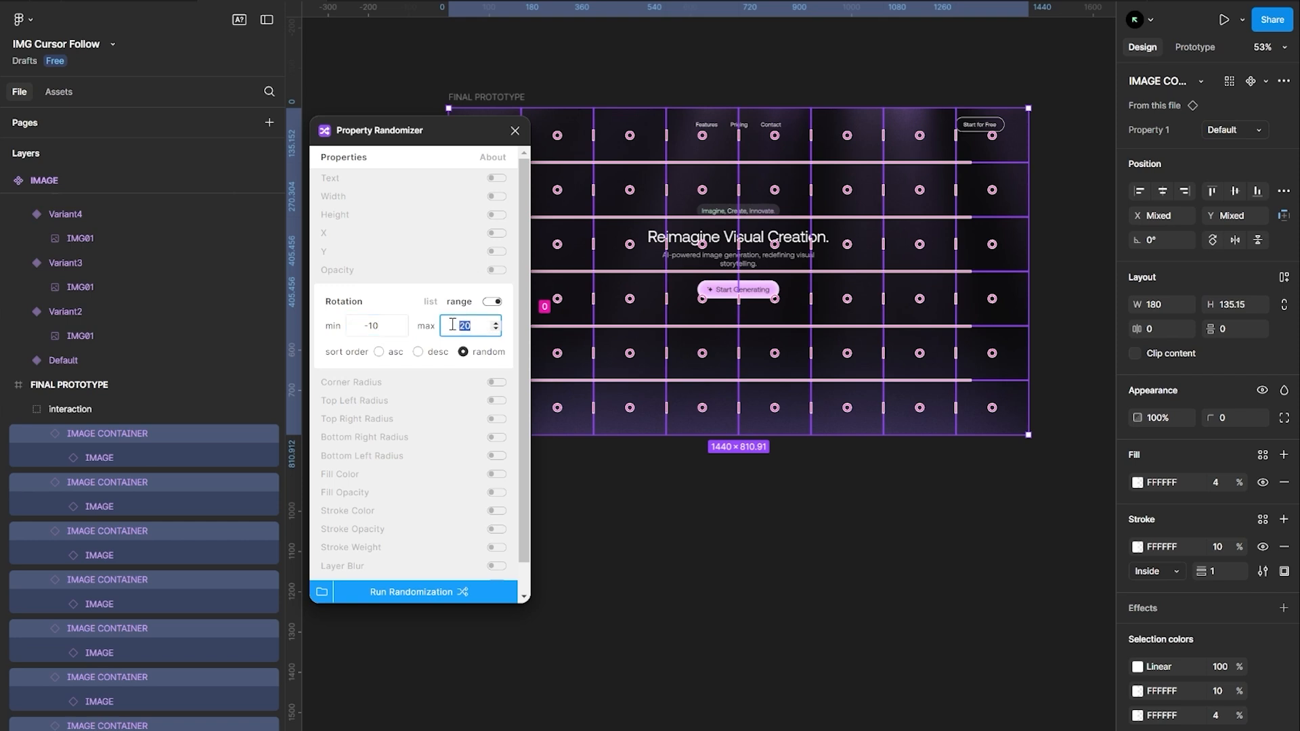
{"action": "left_click", "coordinate": [410, 591]}
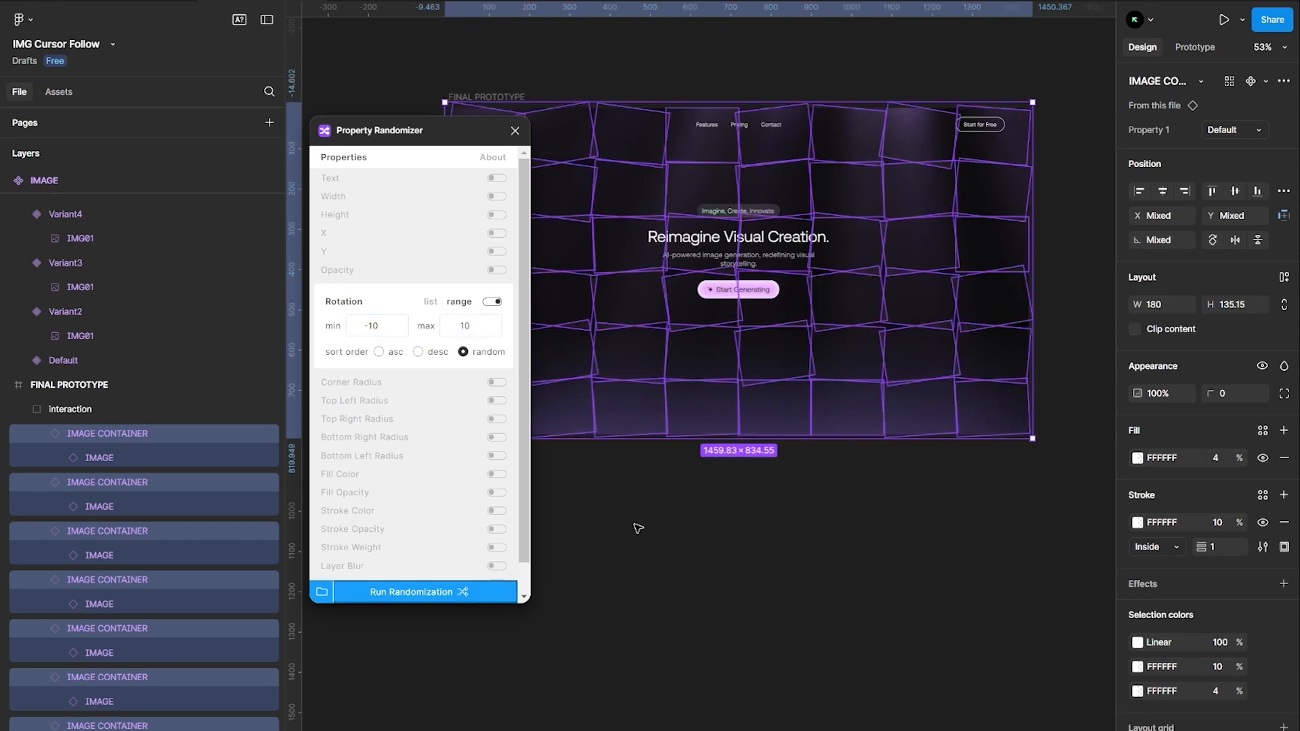
{"action": "left_click", "coordinate": [514, 130]}
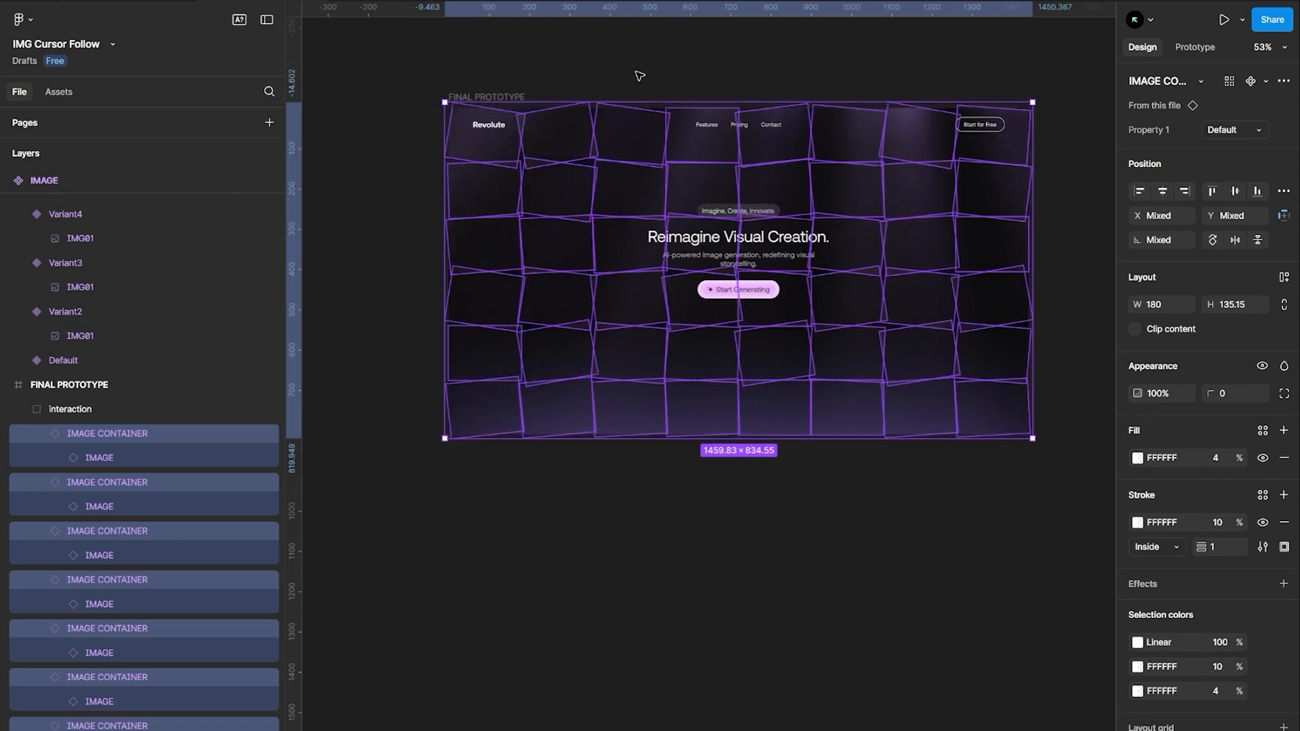
{"action": "left_click", "coordinate": [574, 526]}
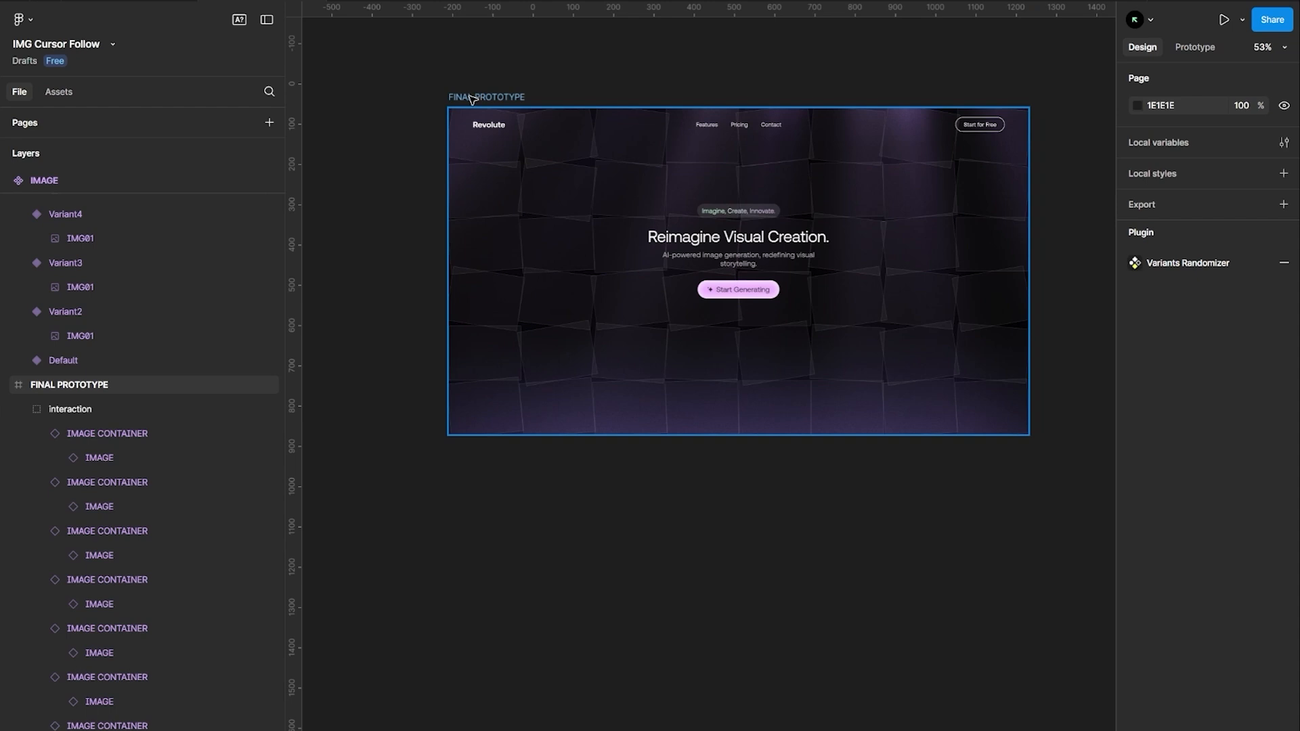
Preview the FINAL PROTOTYPE frame with the rotated containers, then close the preview window
{"action": "left_click", "coordinate": [471, 99]}
{"action": "key", "text": "shift+space"}
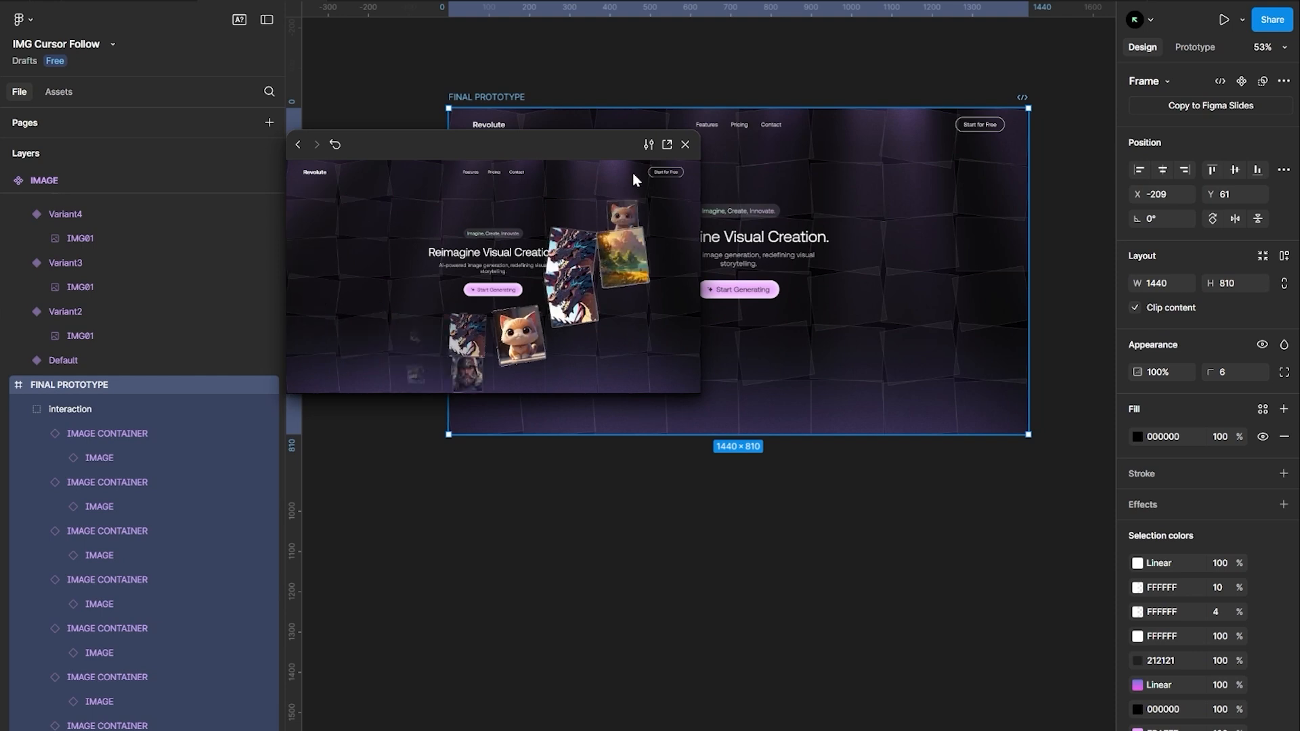
{"action": "left_click", "coordinate": [685, 145]}
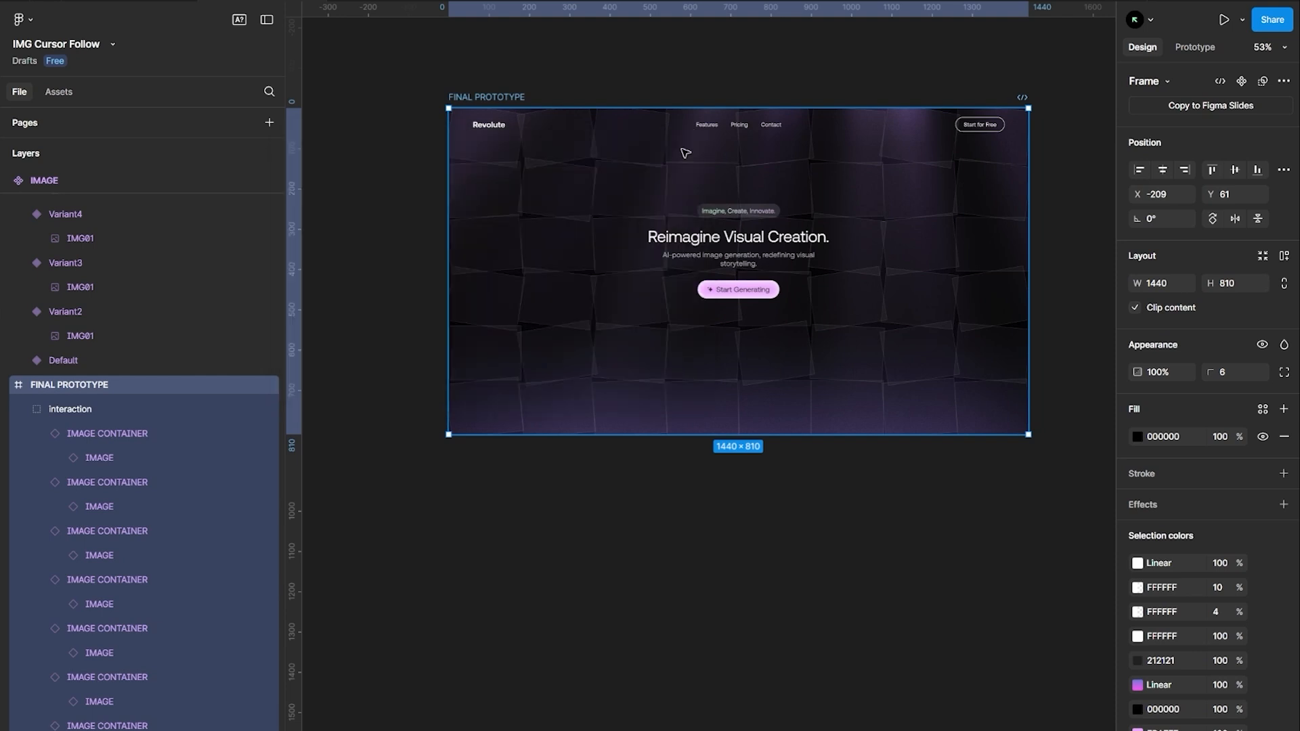
Select every image container in the interaction group and hide their fill and stroke
{"action": "left_click", "coordinate": [334, 151]}
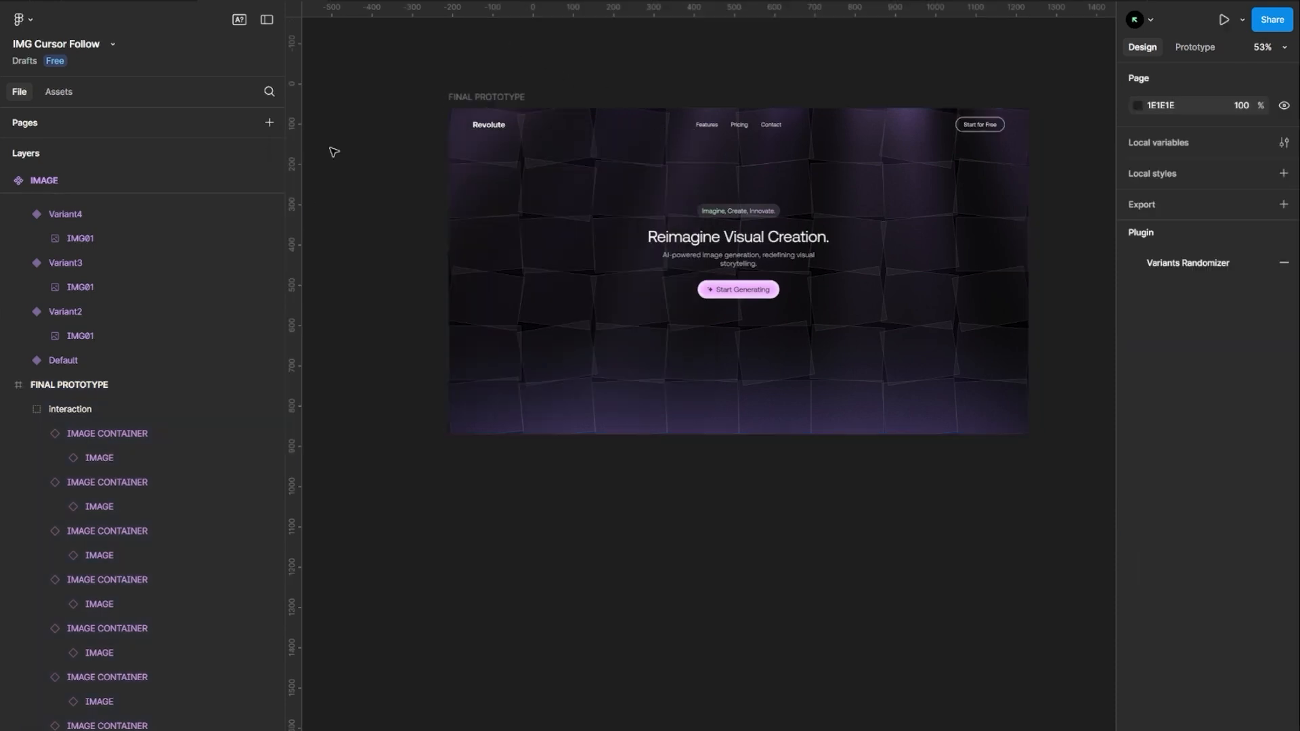
{"action": "left_click", "coordinate": [112, 406]}
{"action": "key", "text": "Return"}
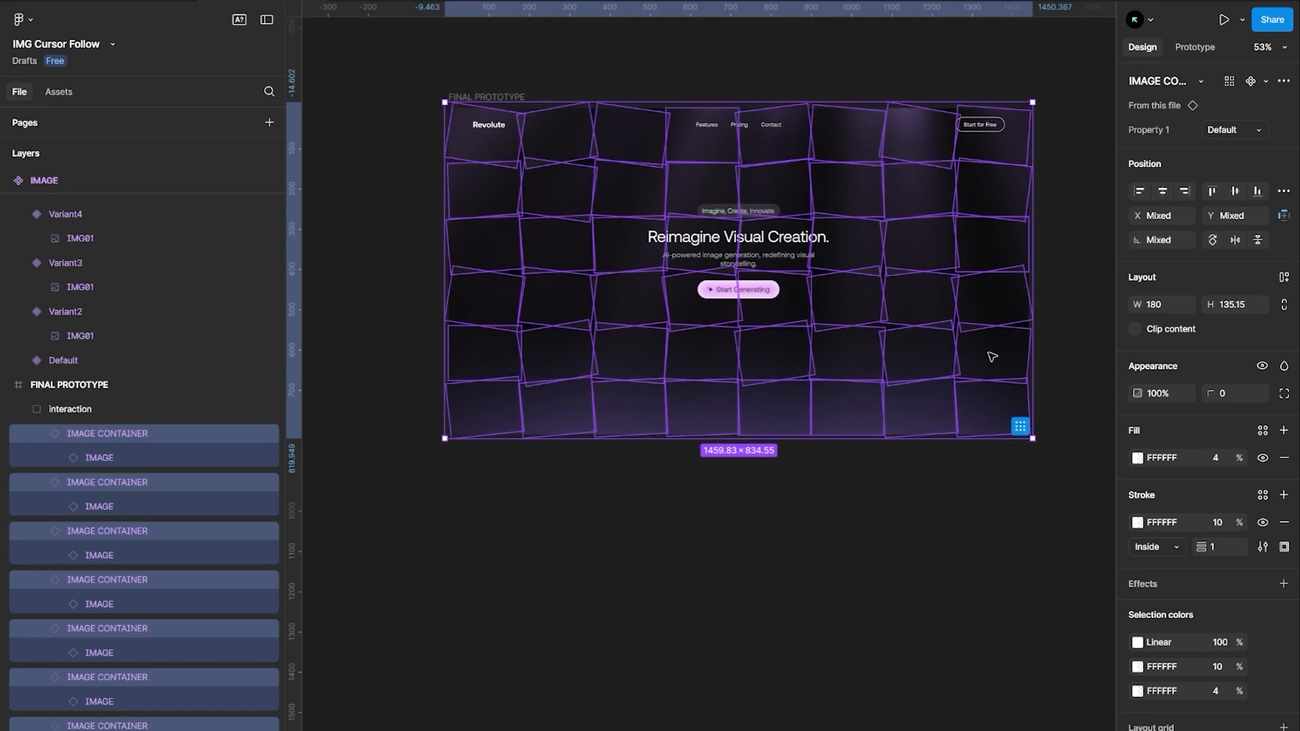
{"action": "left_click", "coordinate": [1262, 458]}
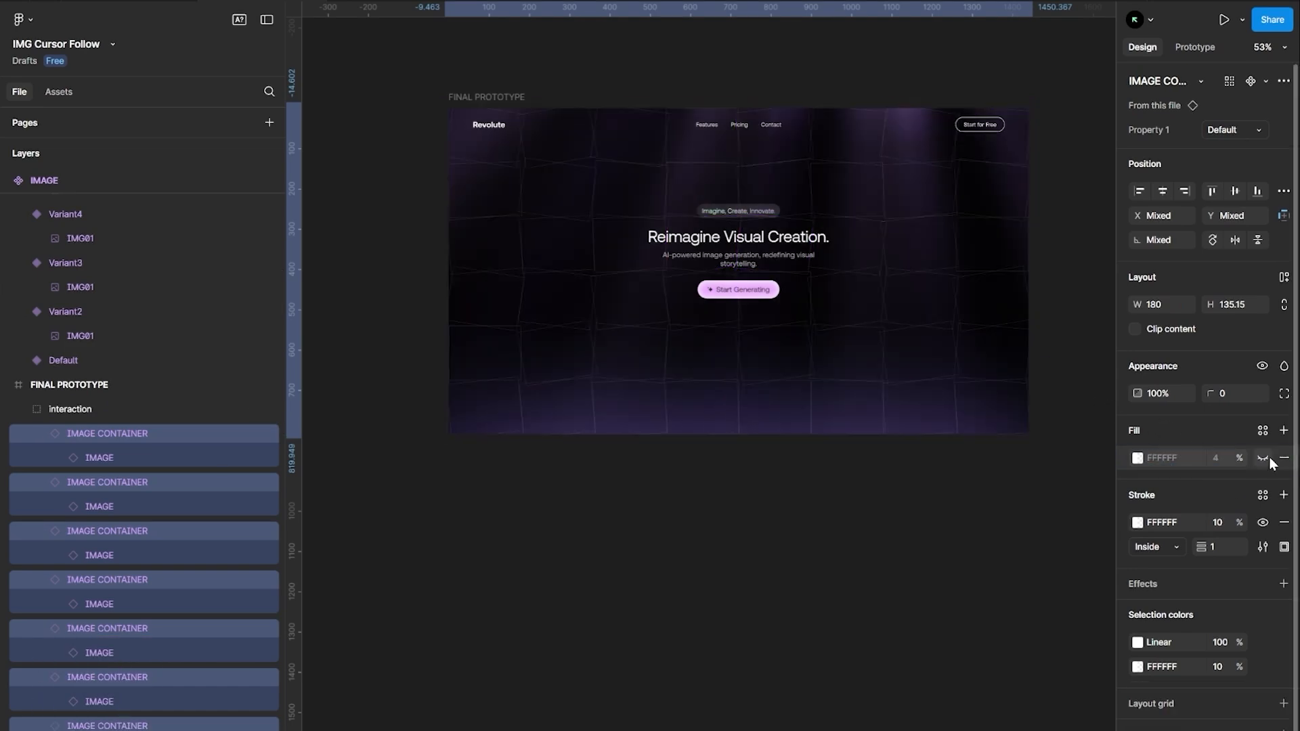
{"action": "left_click", "coordinate": [1262, 523]}
{"action": "left_click", "coordinate": [961, 536]}
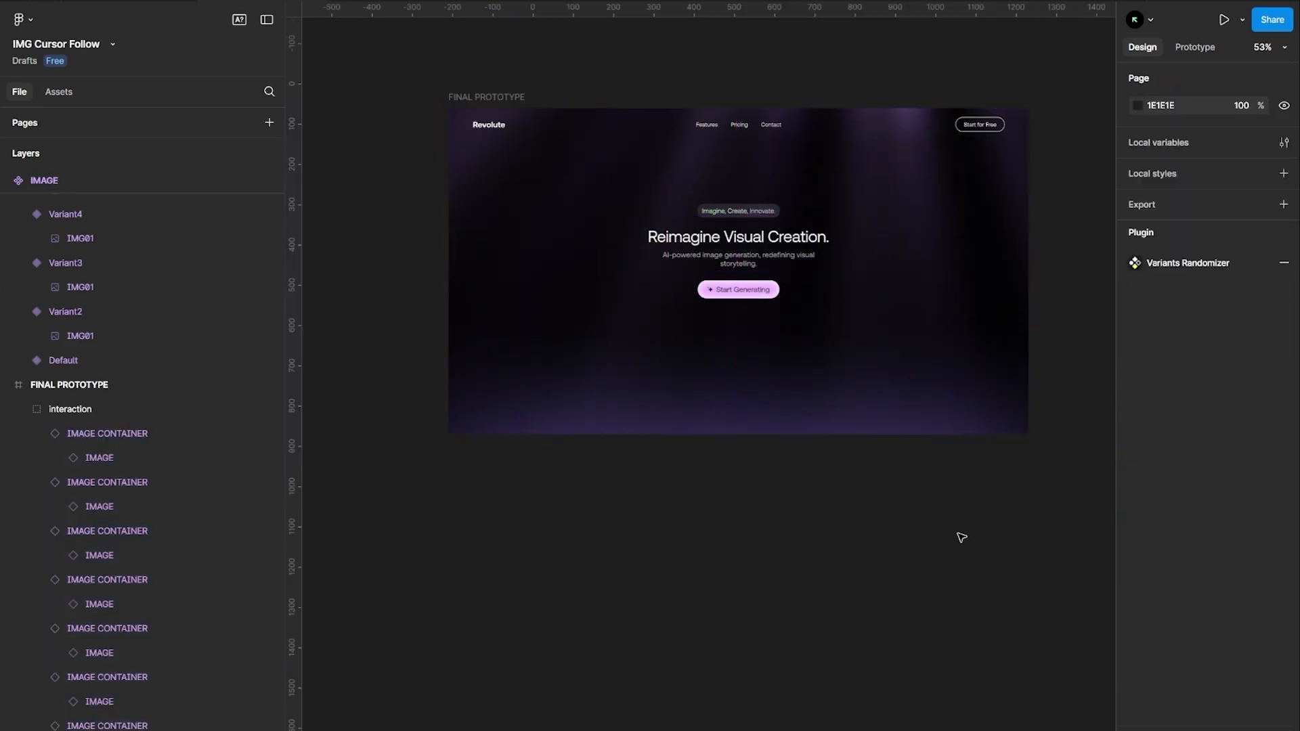
Select the FINAL PROTOTYPE frame and launch it in presentation mode
{"action": "left_click", "coordinate": [454, 98]}
{"action": "left_click", "coordinate": [1224, 20]}
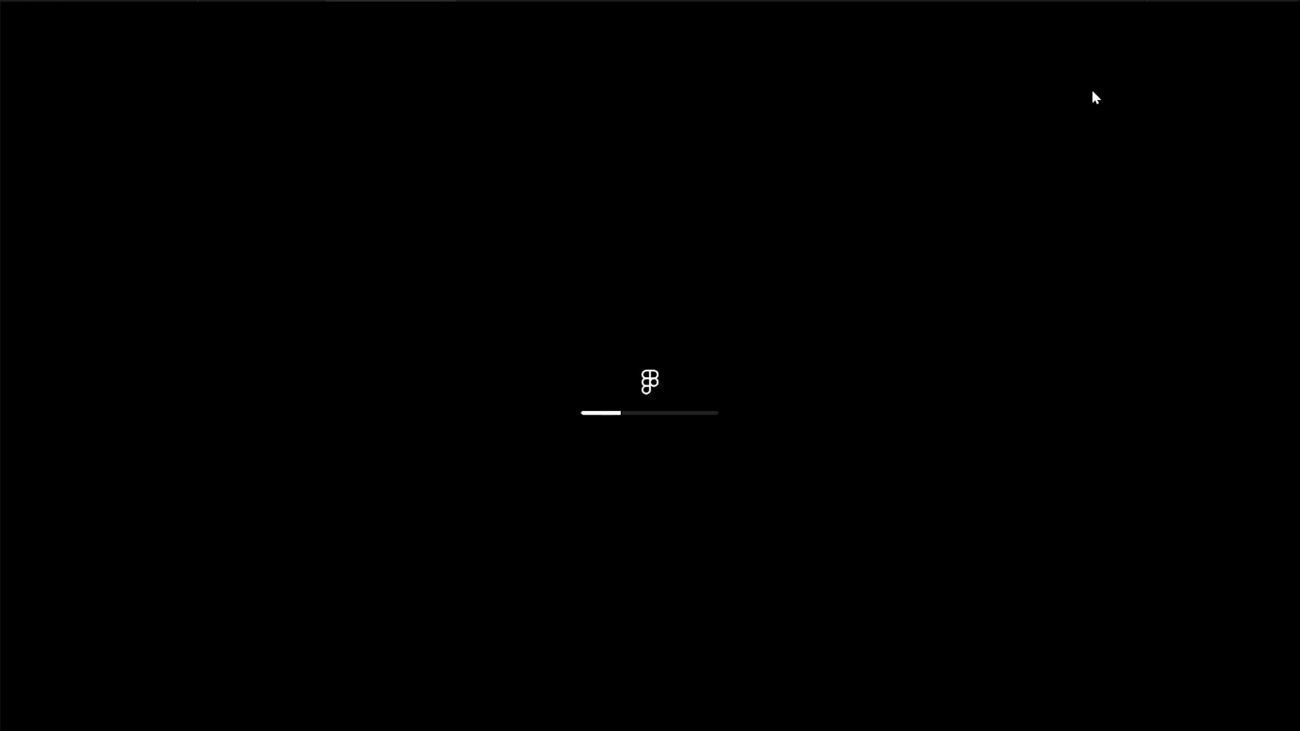